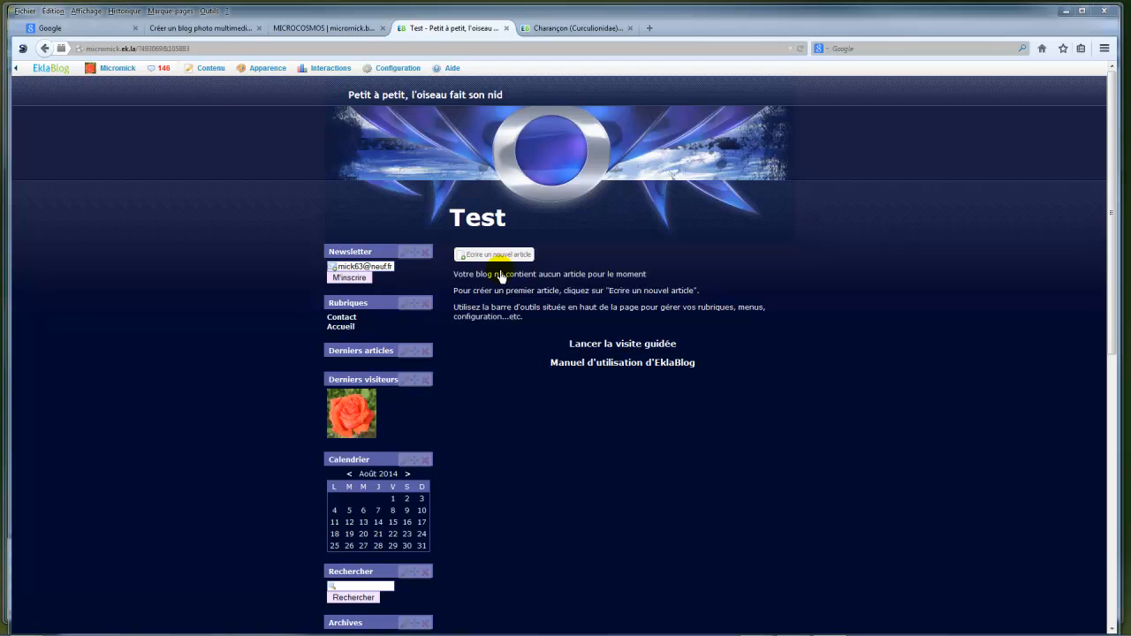
Apply the Vague bleue theme to the blog, filtering the themes to those with one menu on the left (1 à gauche)
{"action": "left_click", "coordinate": [231, 69]}
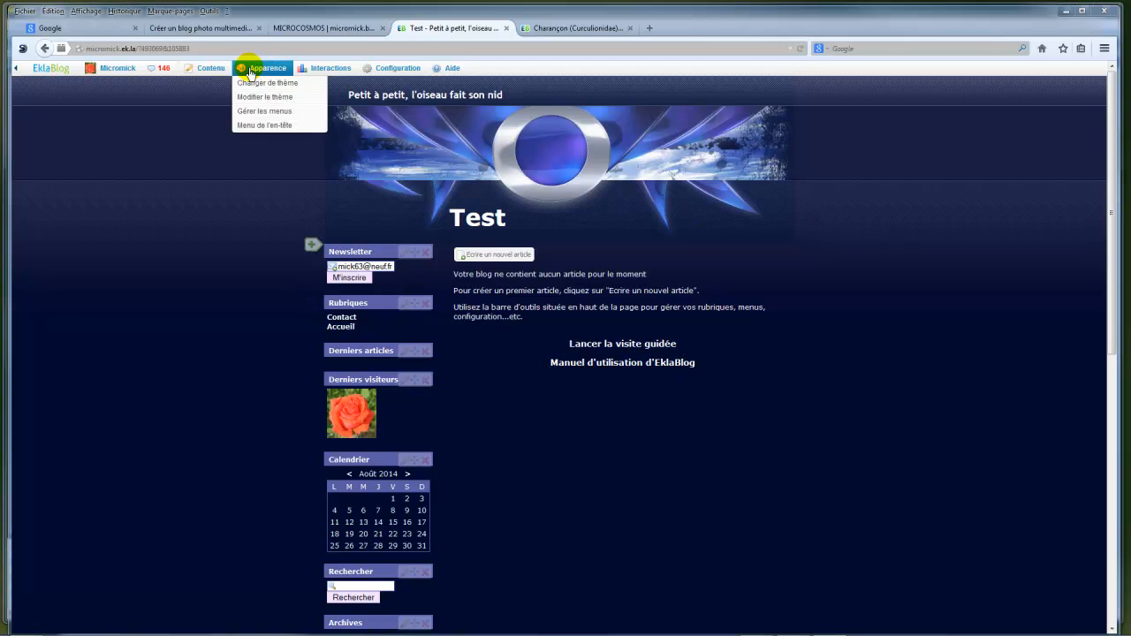
{"action": "mouse_move", "coordinate": [241, 71]}
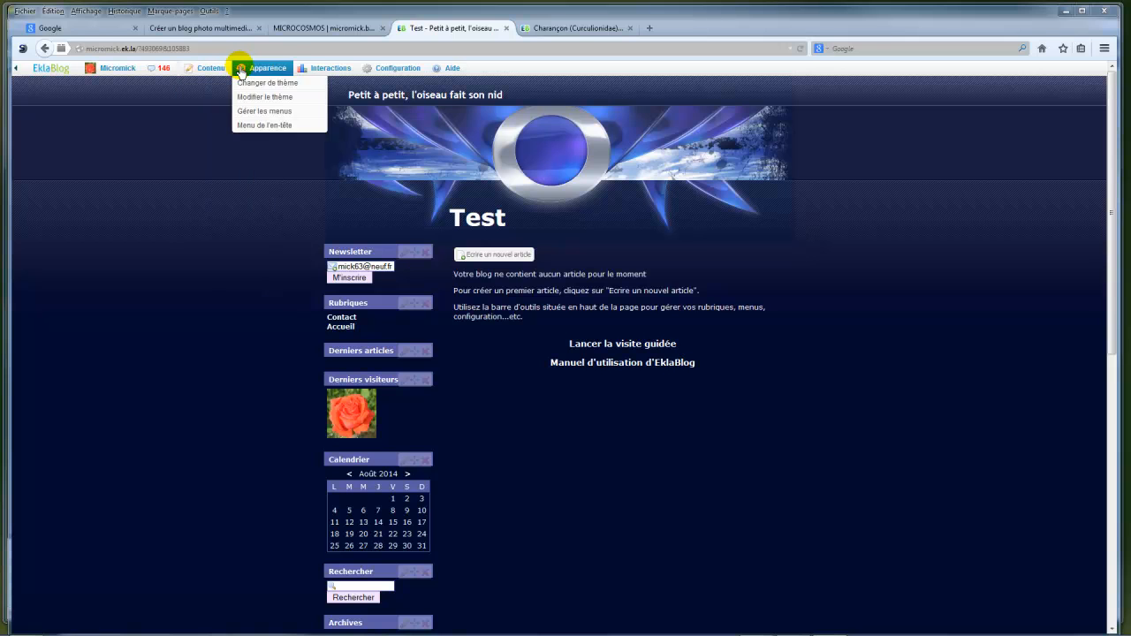
{"action": "left_click", "coordinate": [249, 84]}
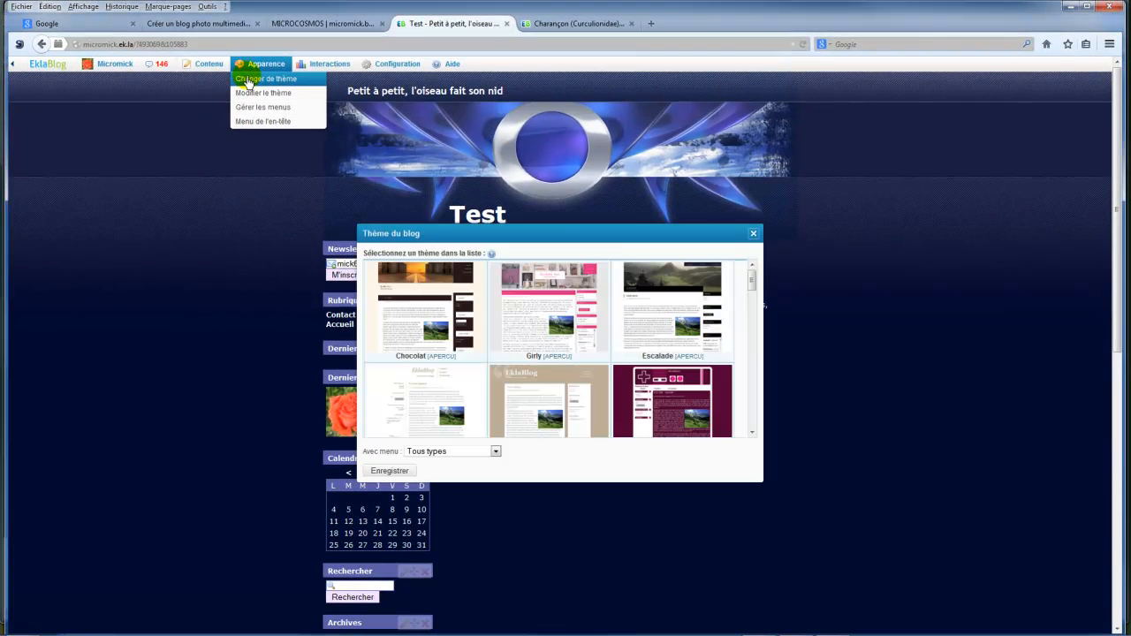
{"action": "left_click", "coordinate": [493, 451]}
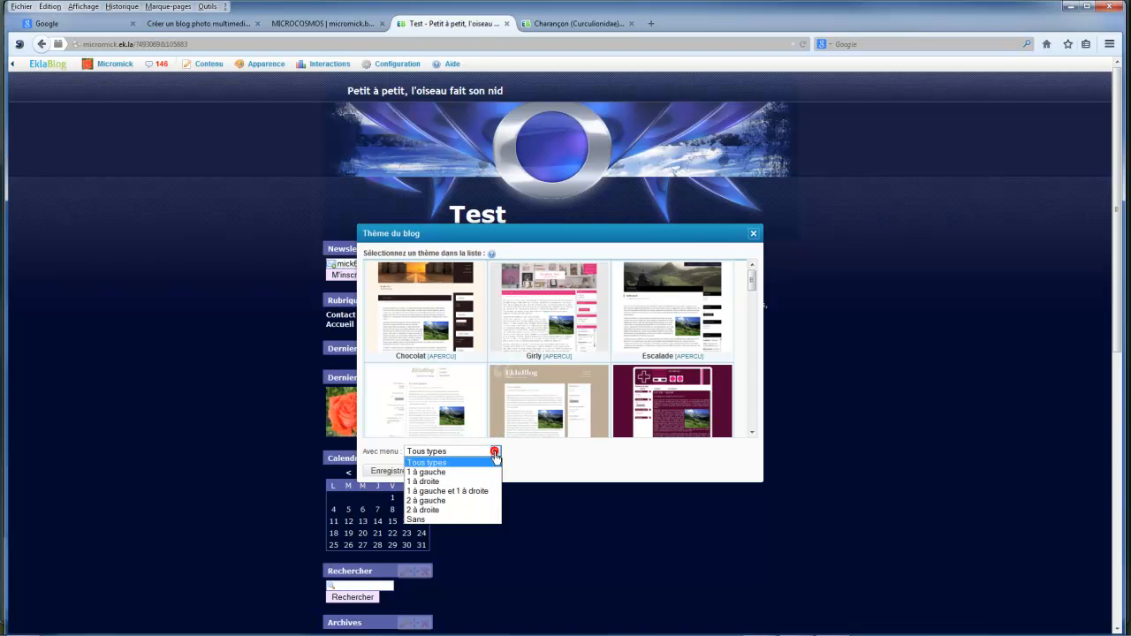
{"action": "left_click", "coordinate": [440, 473]}
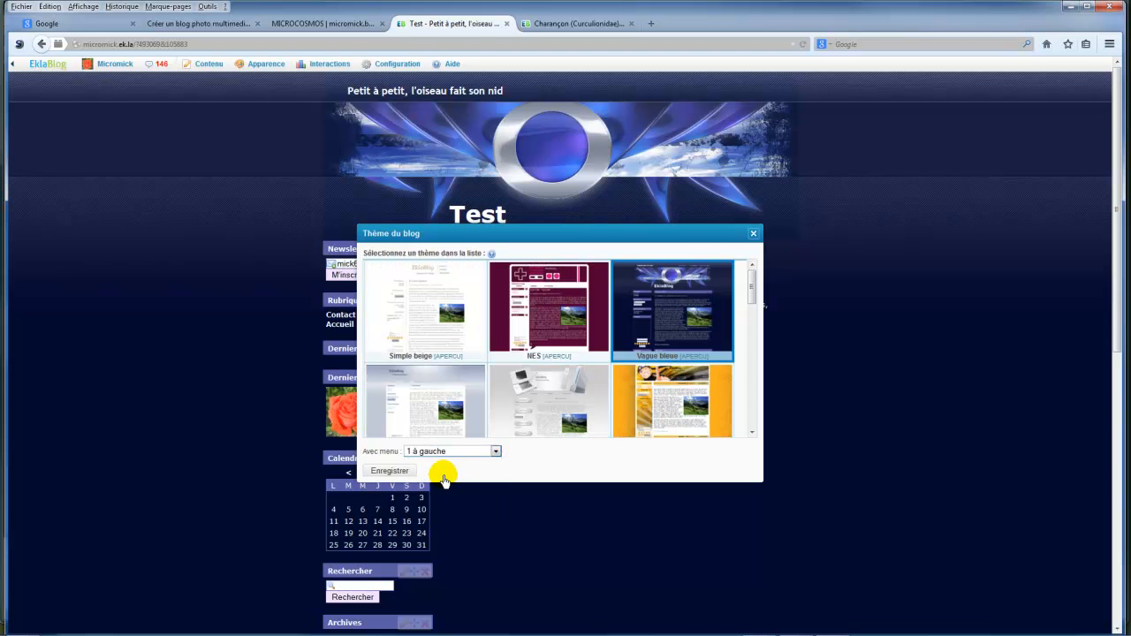
{"action": "left_click_drag", "start_coordinate": [750, 290], "coordinate": [716, 303]}
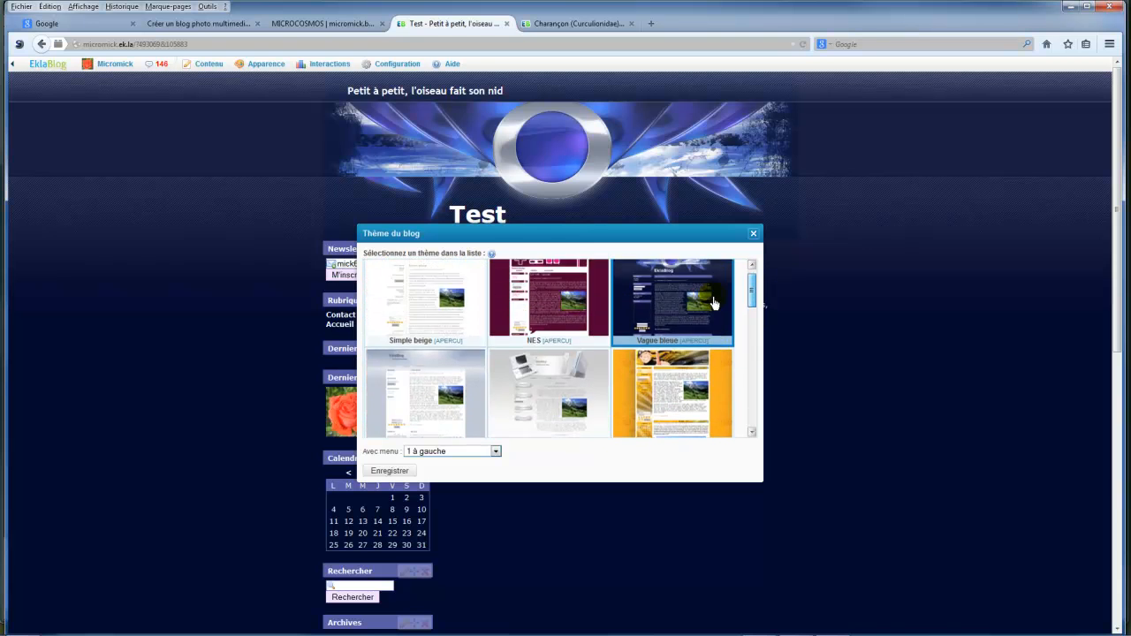
{"action": "left_click", "coordinate": [670, 312]}
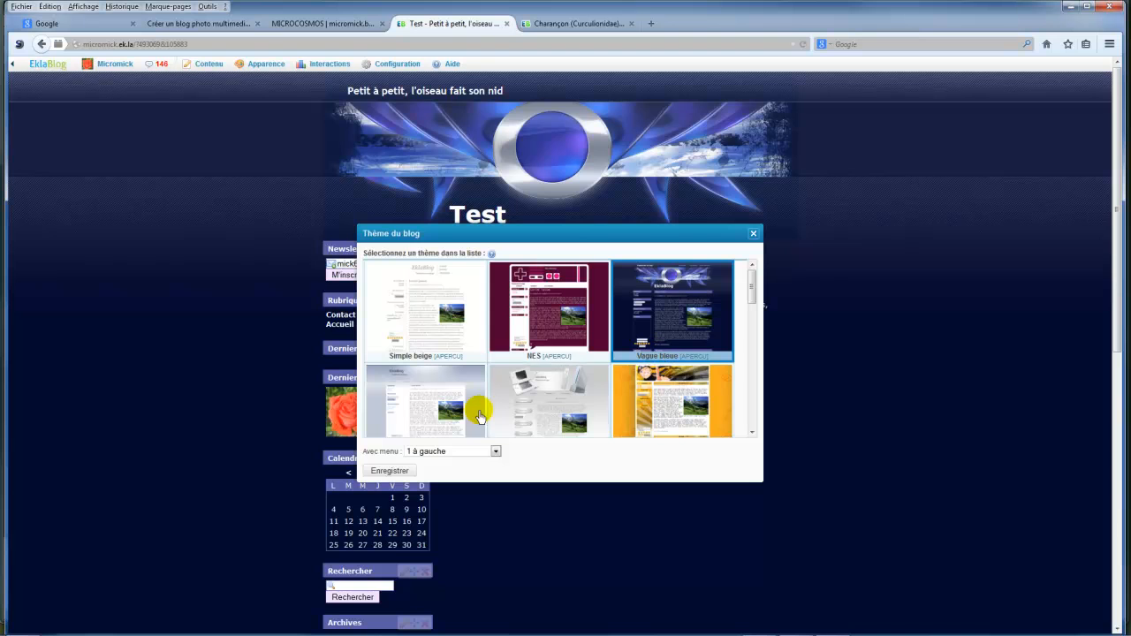
{"action": "left_click", "coordinate": [389, 470]}
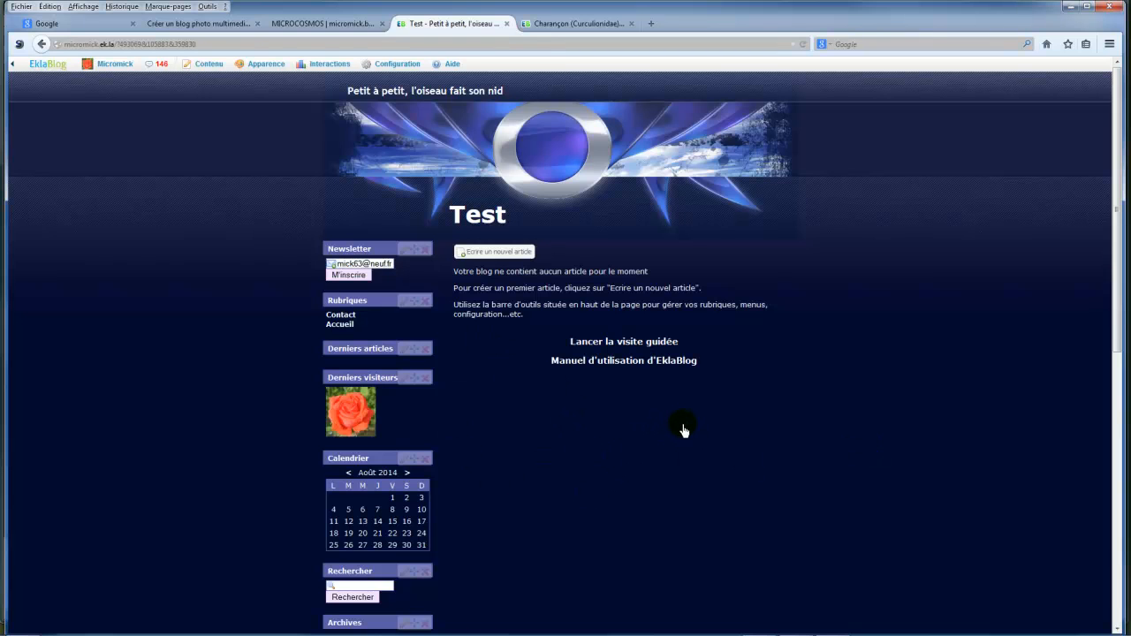
Open the theme customisation and set the blog's page width to 1400 px
{"action": "mouse_move", "coordinate": [402, 441]}
{"action": "mouse_move", "coordinate": [264, 66]}
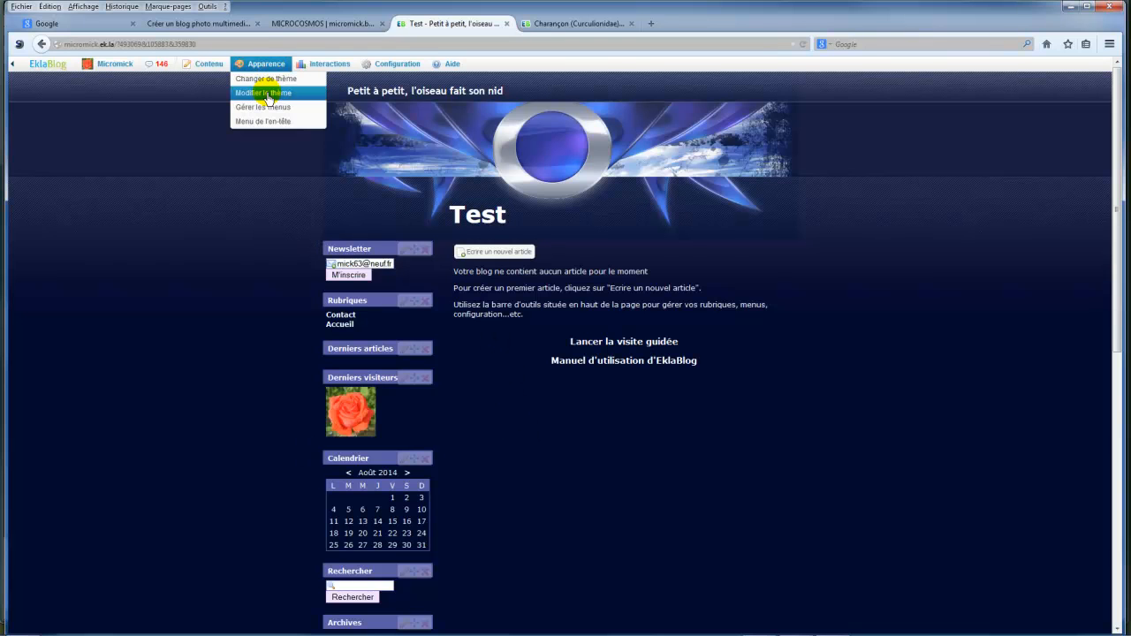
{"action": "left_click", "coordinate": [266, 93]}
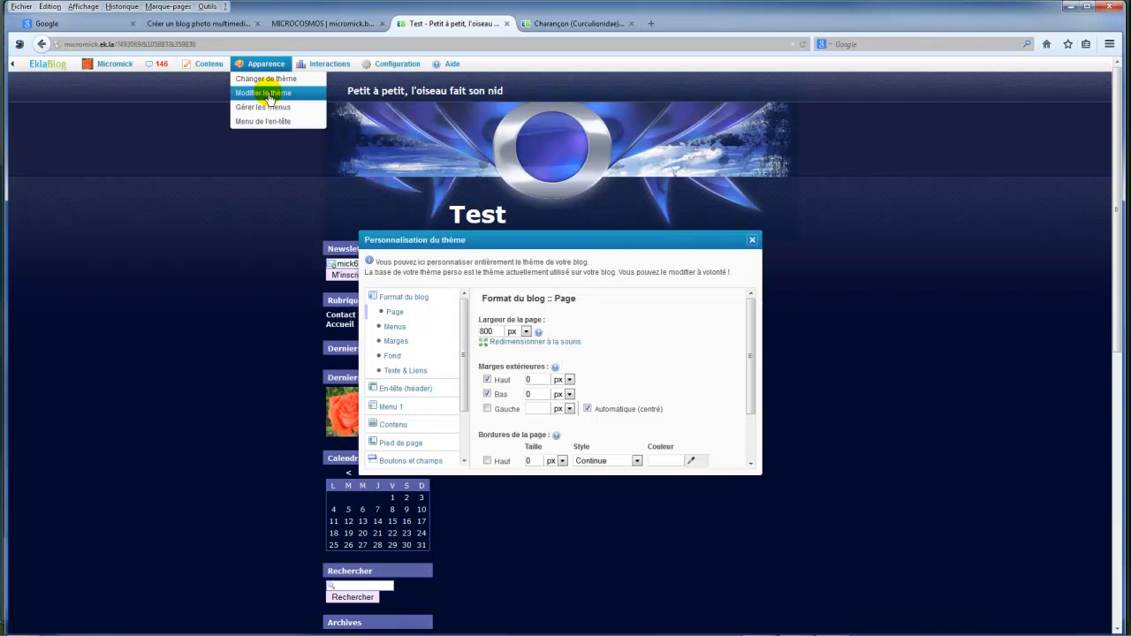
{"action": "double_click", "coordinate": [486, 331]}
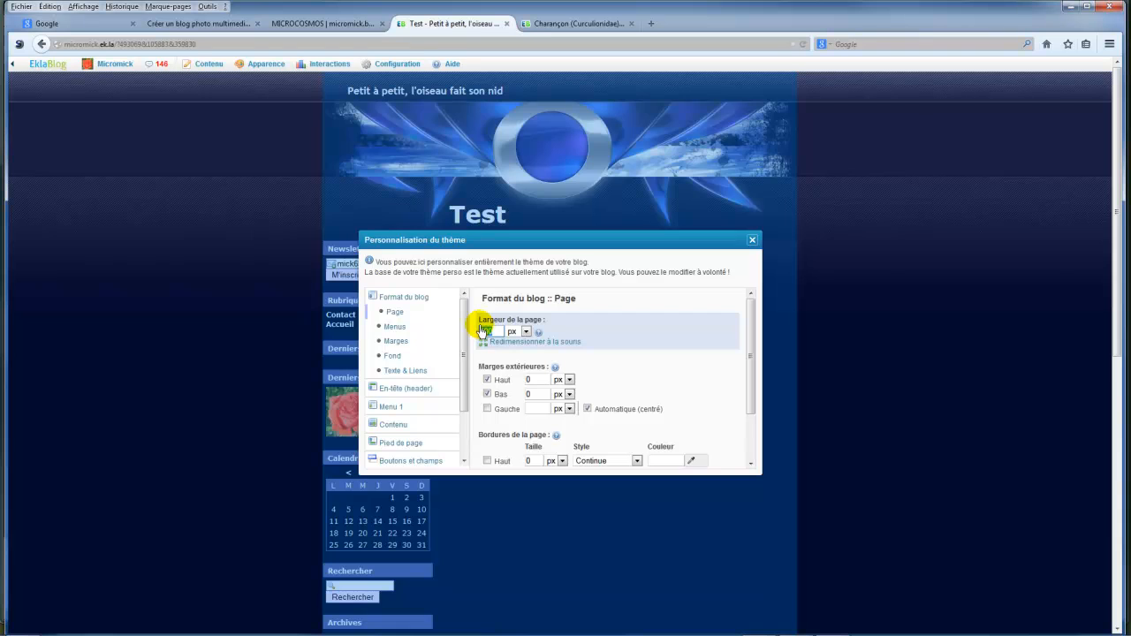
{"action": "type", "text": "1400"}
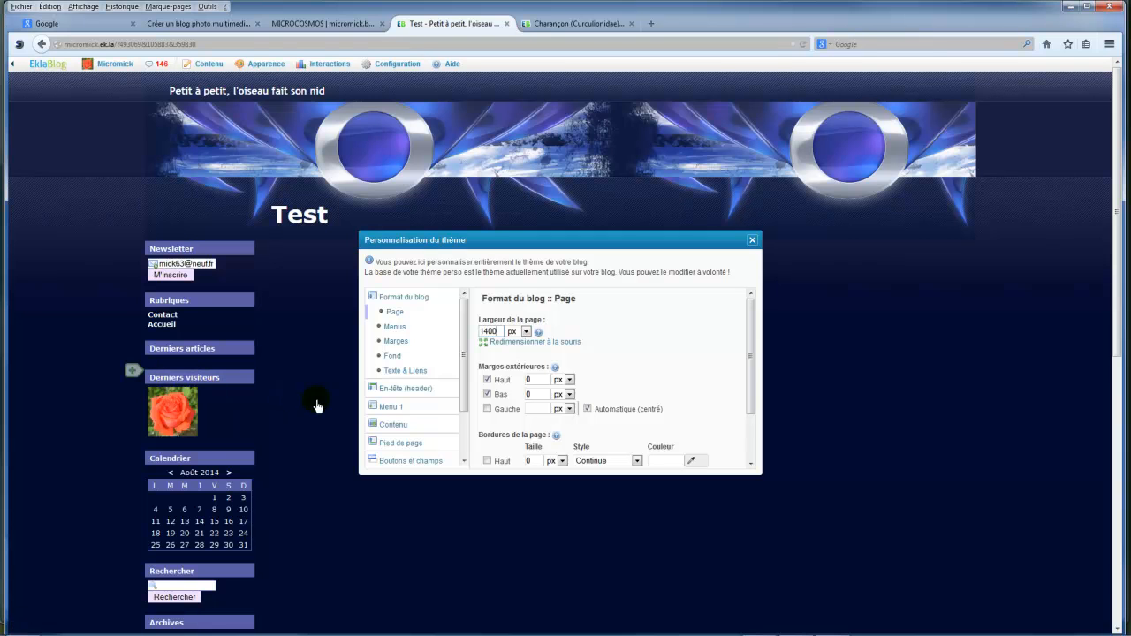
Set the width of Menu 1 to 300 px in its format settings
{"action": "left_click", "coordinate": [397, 406]}
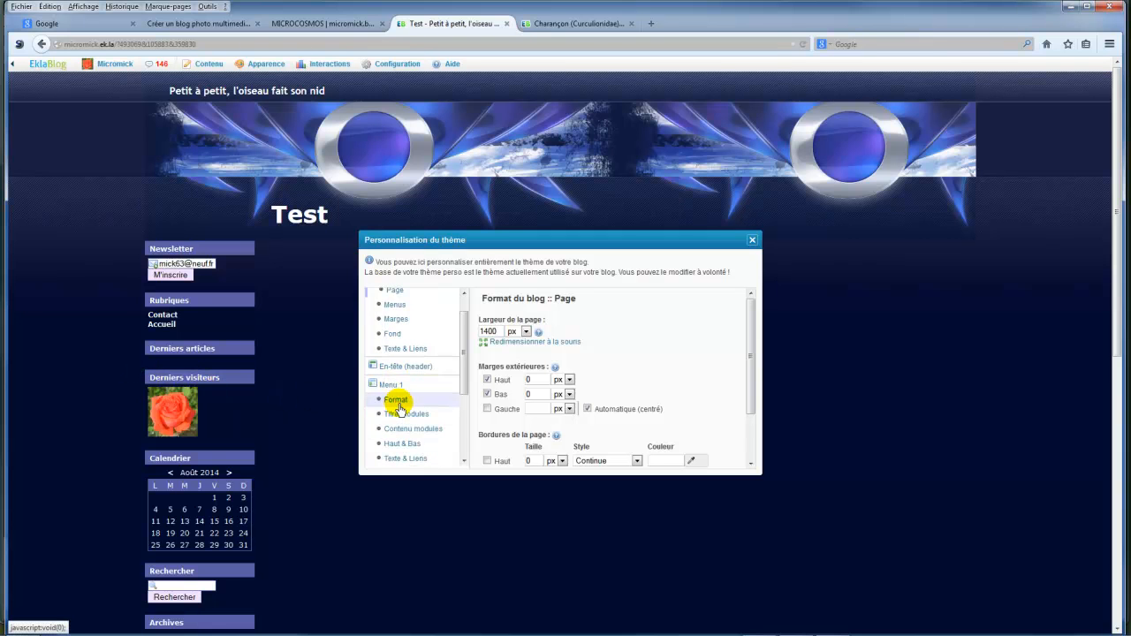
{"action": "left_click", "coordinate": [398, 403]}
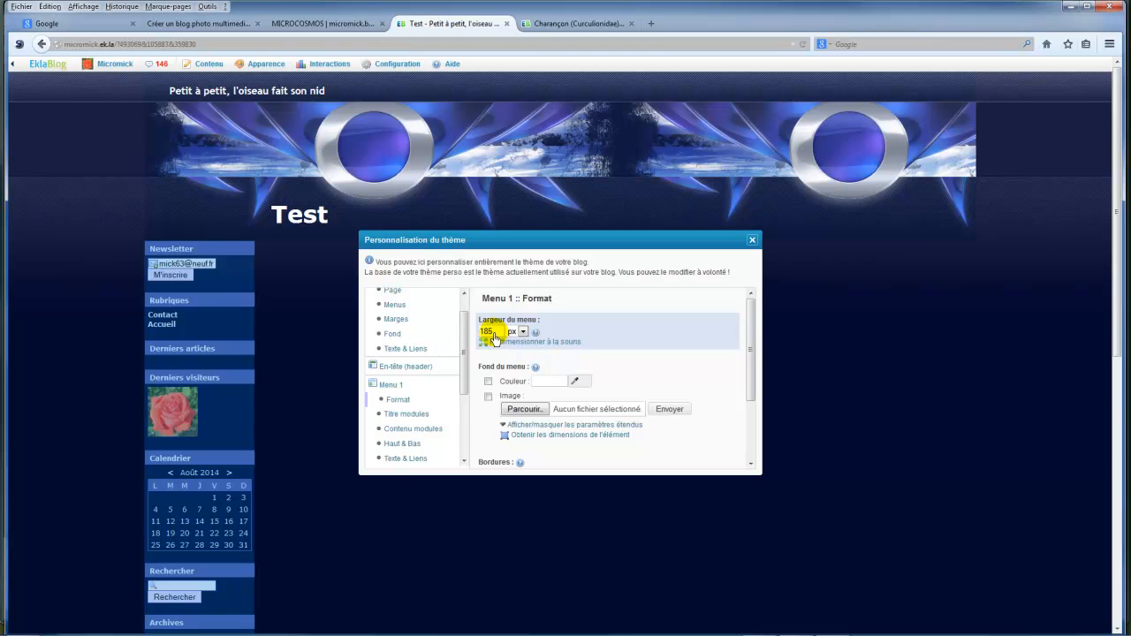
{"action": "double_click", "coordinate": [485, 331]}
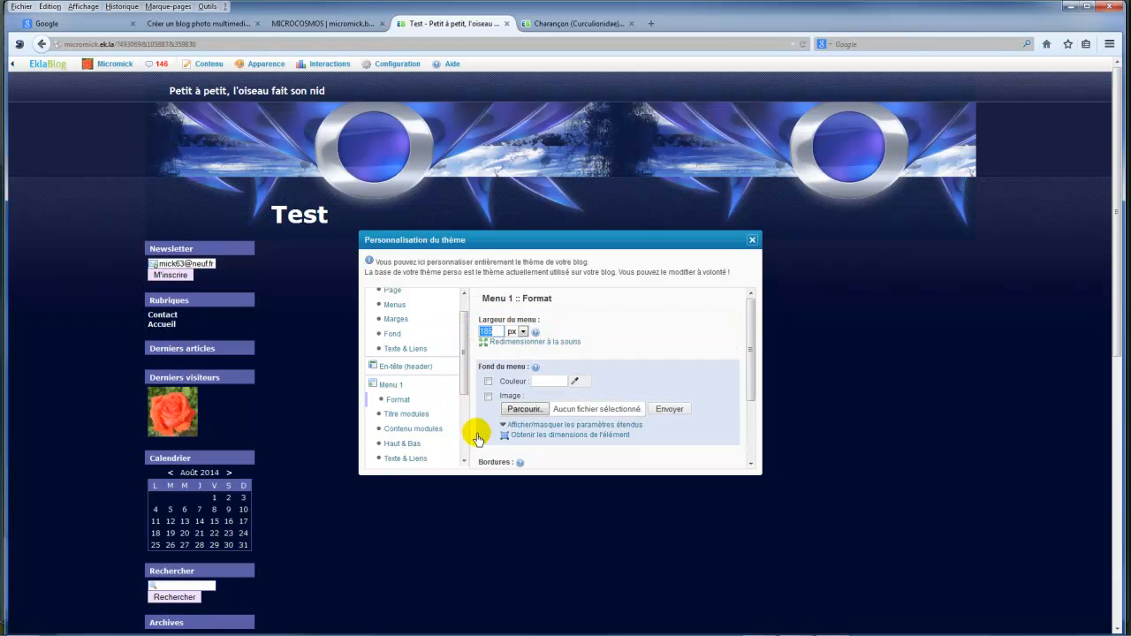
{"action": "type", "text": "30"}
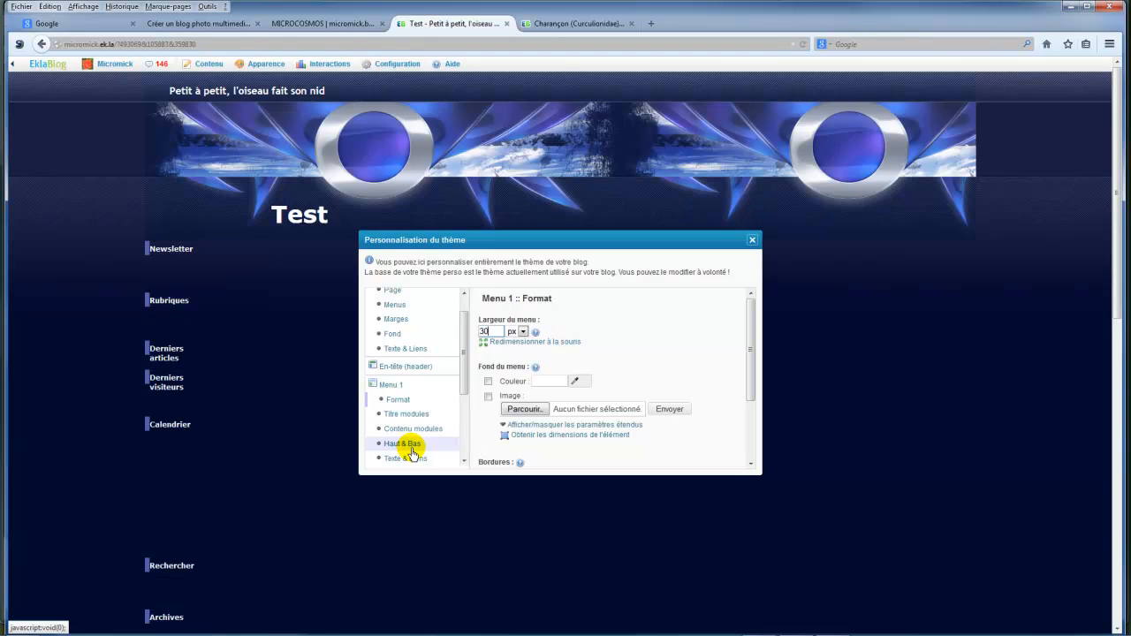
{"action": "type", "text": "0"}
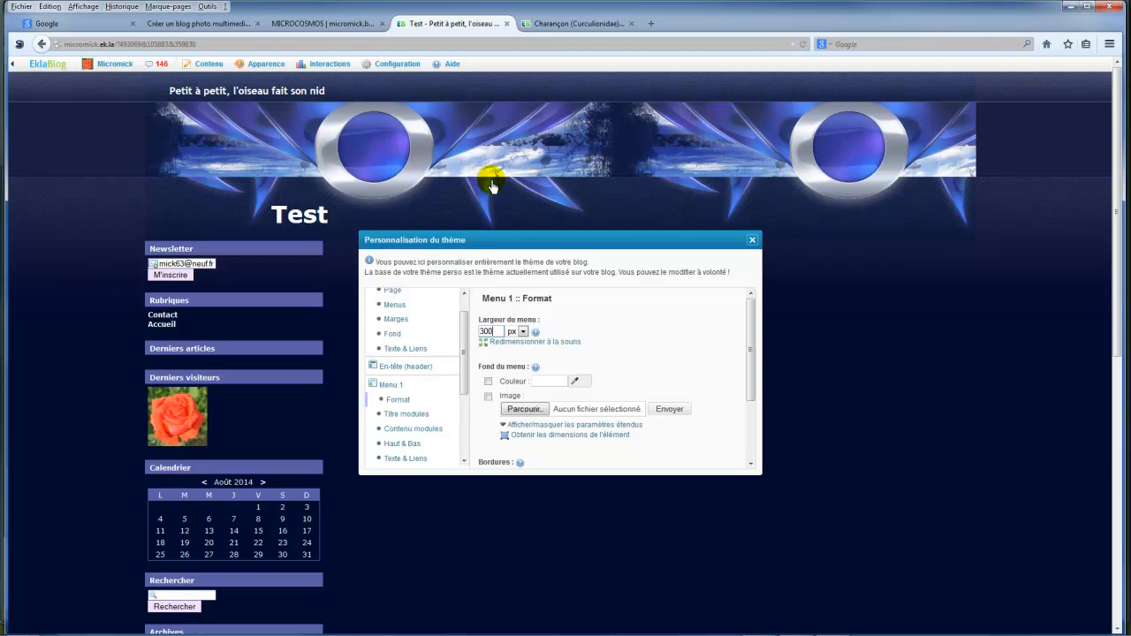
Look up the pixel dimensions of the blog header in its format settings
{"action": "left_click_drag", "start_coordinate": [464, 337], "coordinate": [467, 303]}
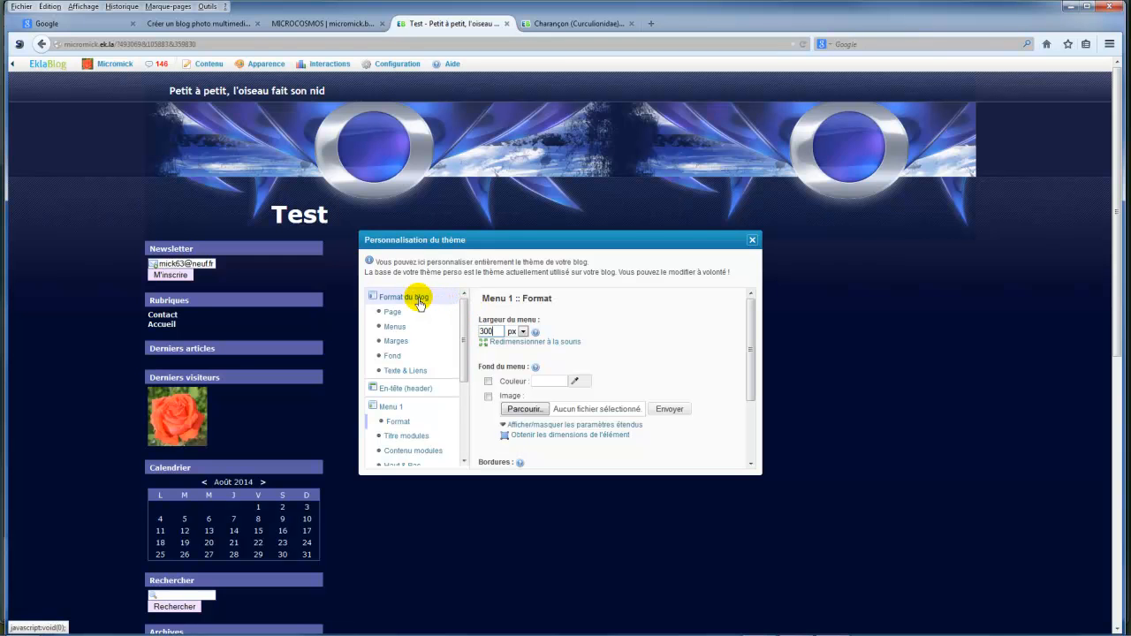
{"action": "left_click", "coordinate": [411, 392]}
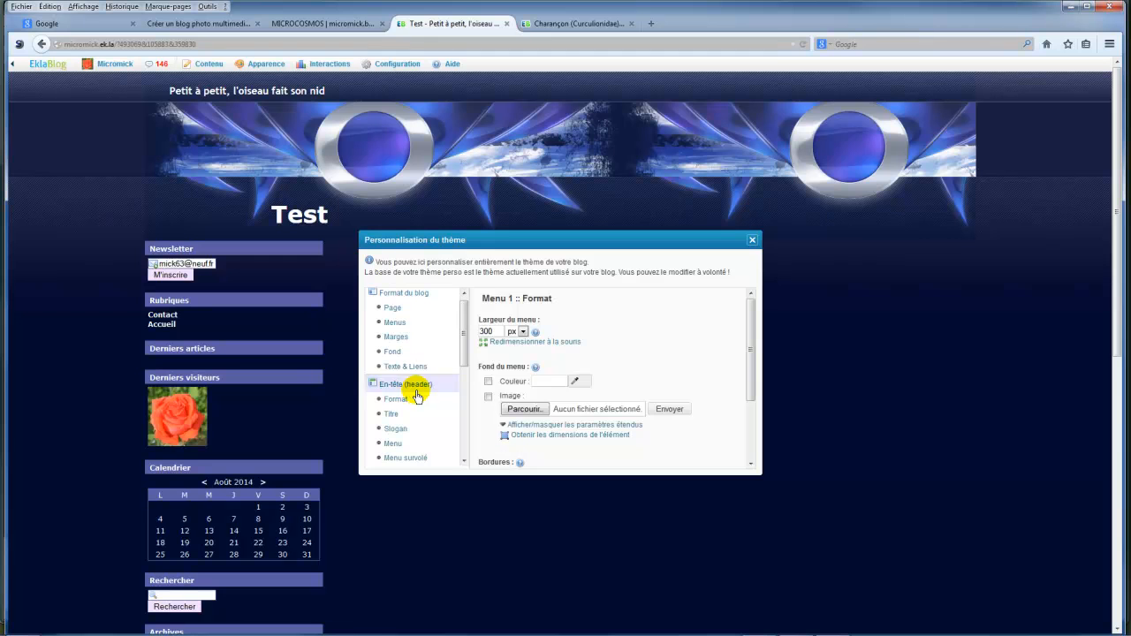
{"action": "left_click", "coordinate": [400, 400]}
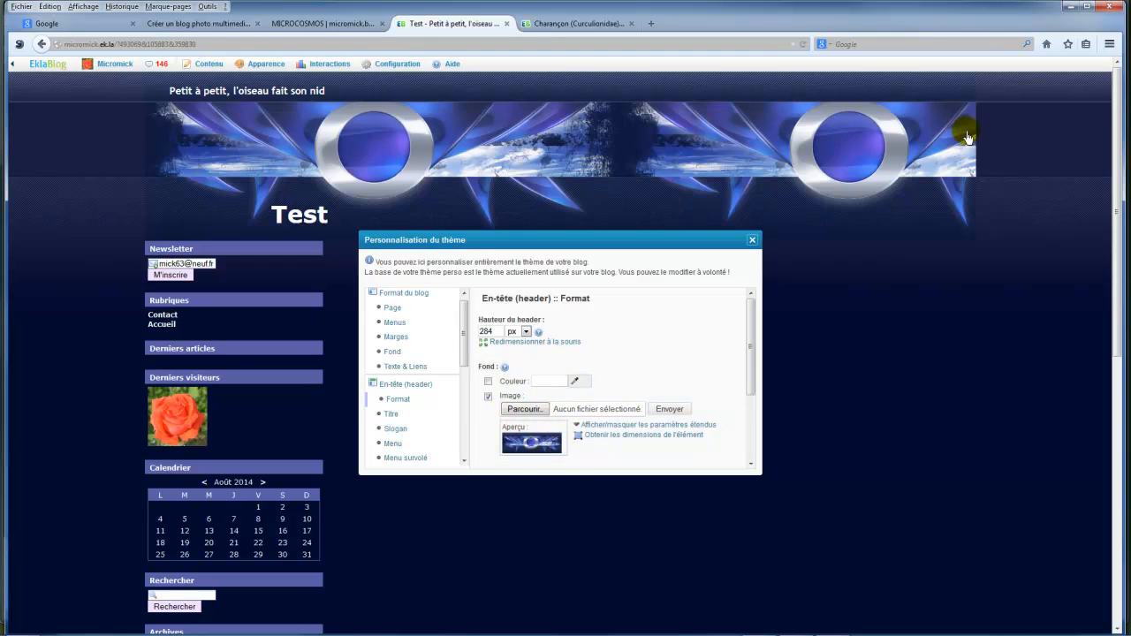
{"action": "left_click", "coordinate": [640, 436]}
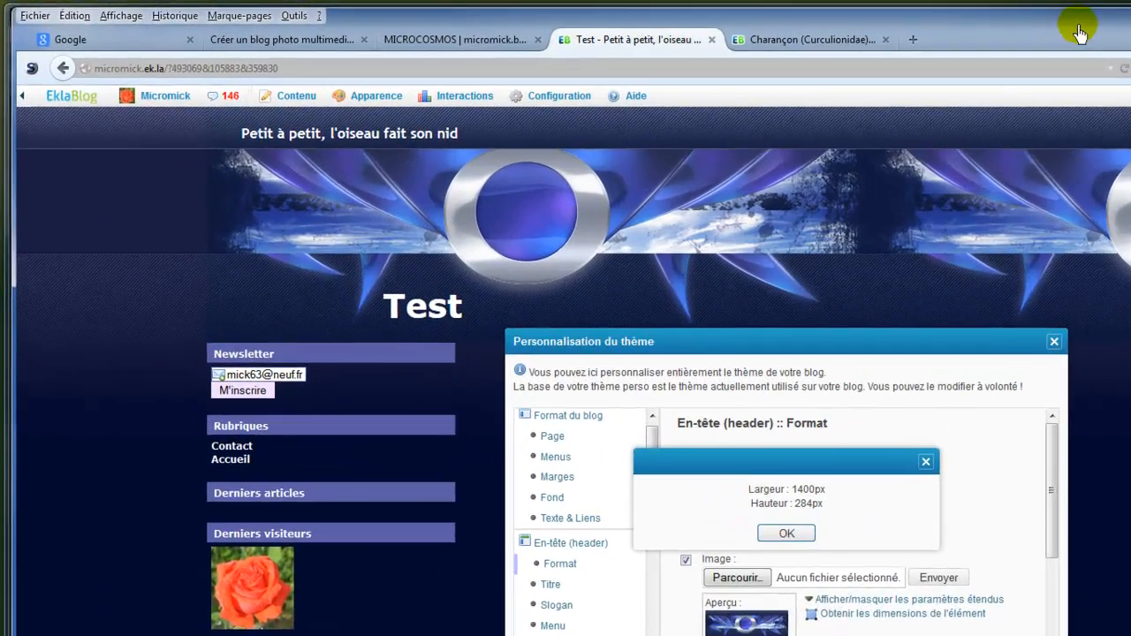
Switch to PhotoFiltre and check the pixel size of Entête puy de dome.jpg without changing it
{"action": "left_click_drag", "start_coordinate": [937, 19], "coordinate": [0, 35]}
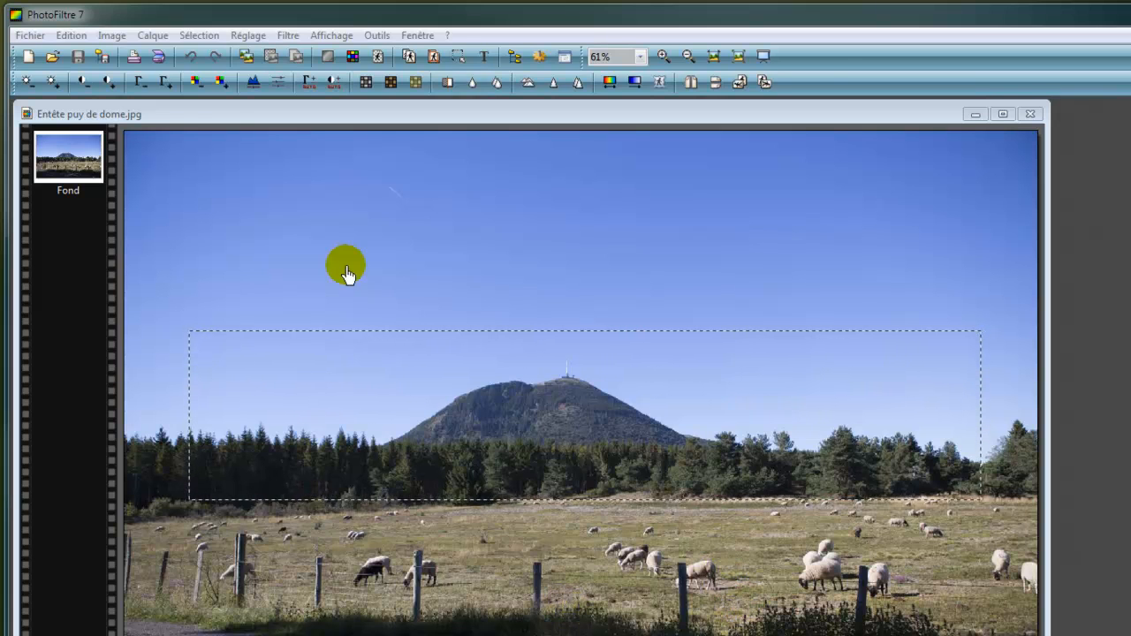
{"action": "left_click", "coordinate": [111, 37]}
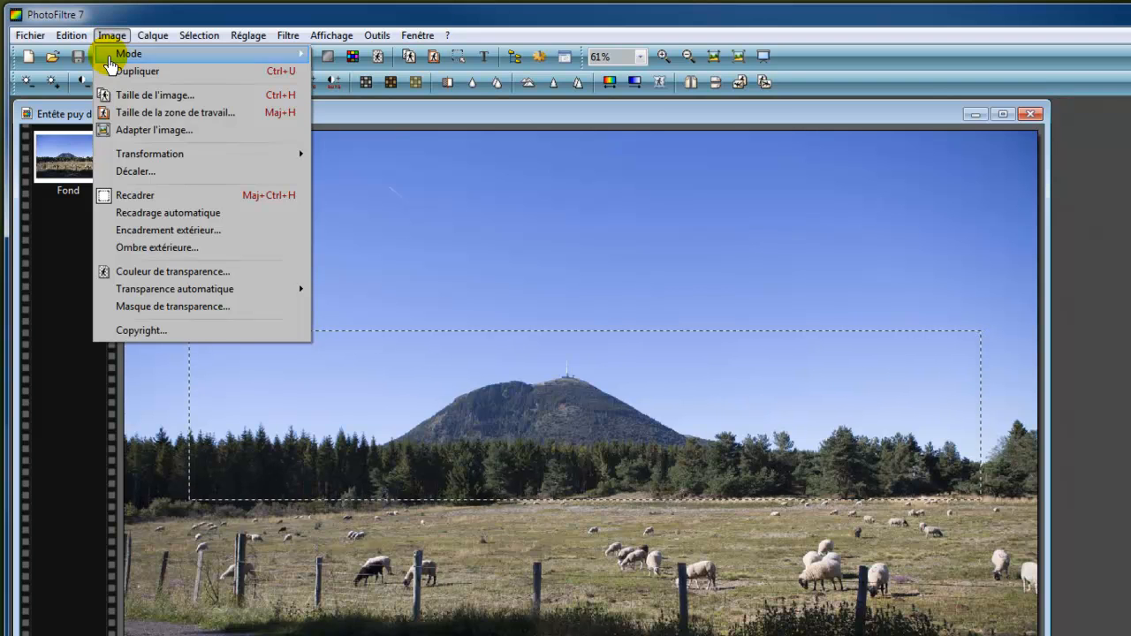
{"action": "left_click", "coordinate": [141, 96]}
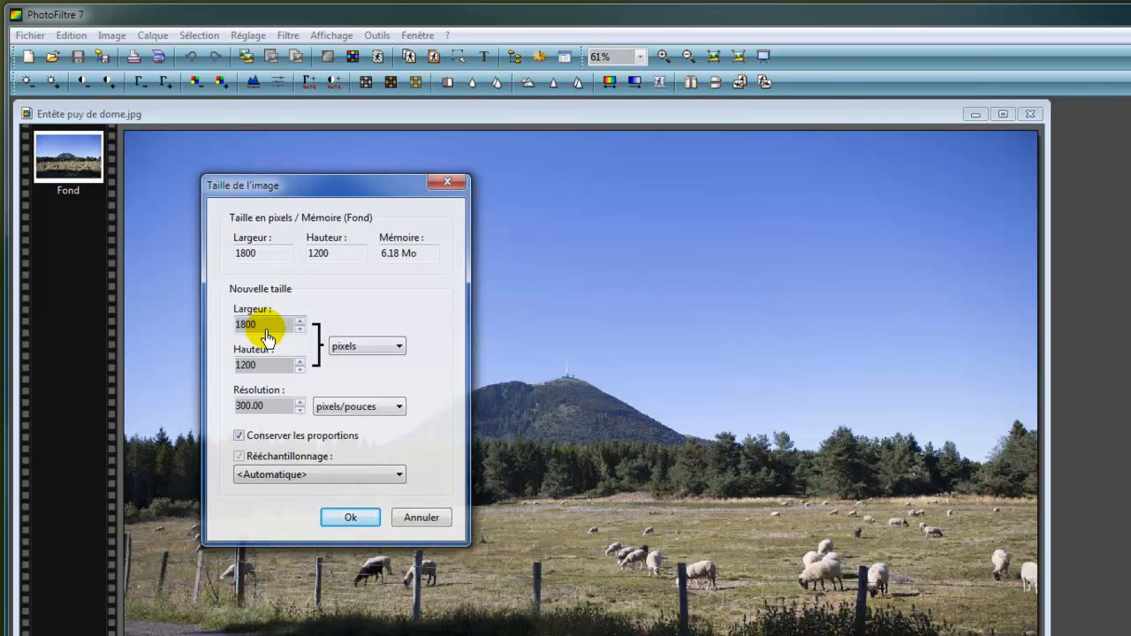
{"action": "left_click", "coordinate": [340, 521]}
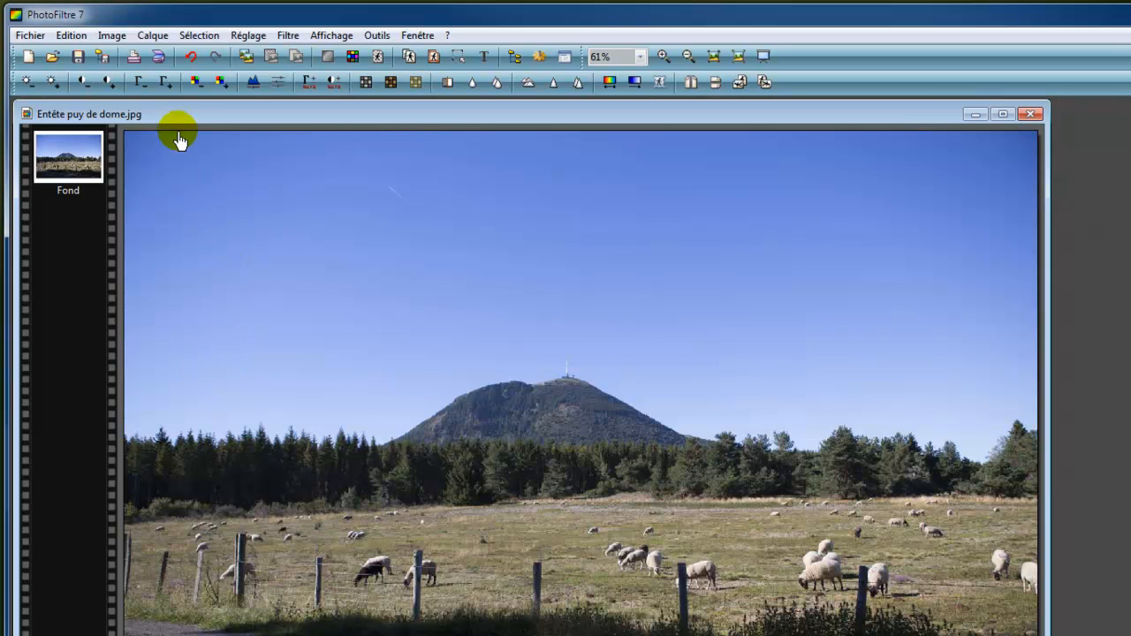
Create a crop selection on the Puy de Dôme photo and resize it to about 1394 × 284 px
{"action": "left_click", "coordinate": [112, 37]}
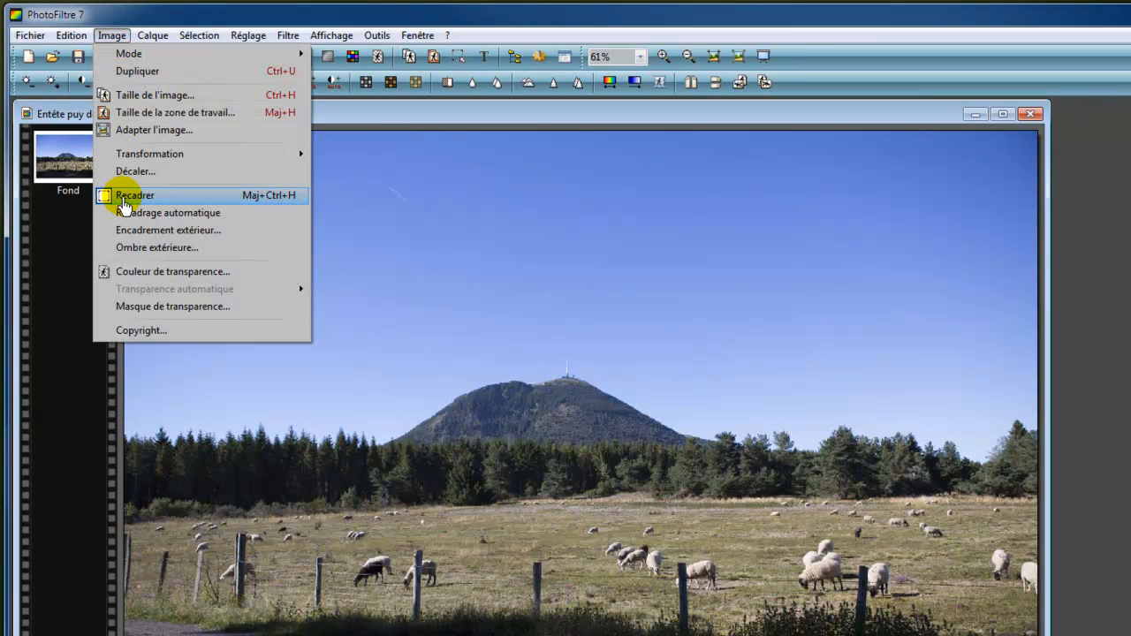
{"action": "left_click", "coordinate": [123, 197]}
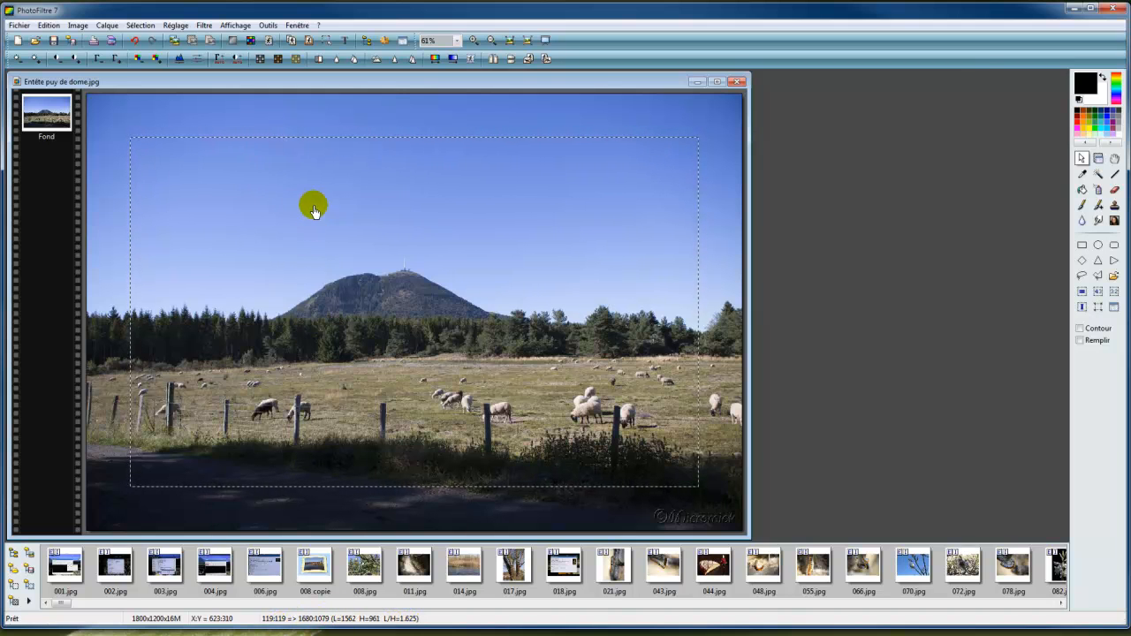
{"action": "left_click_drag", "start_coordinate": [348, 141], "coordinate": [365, 365]}
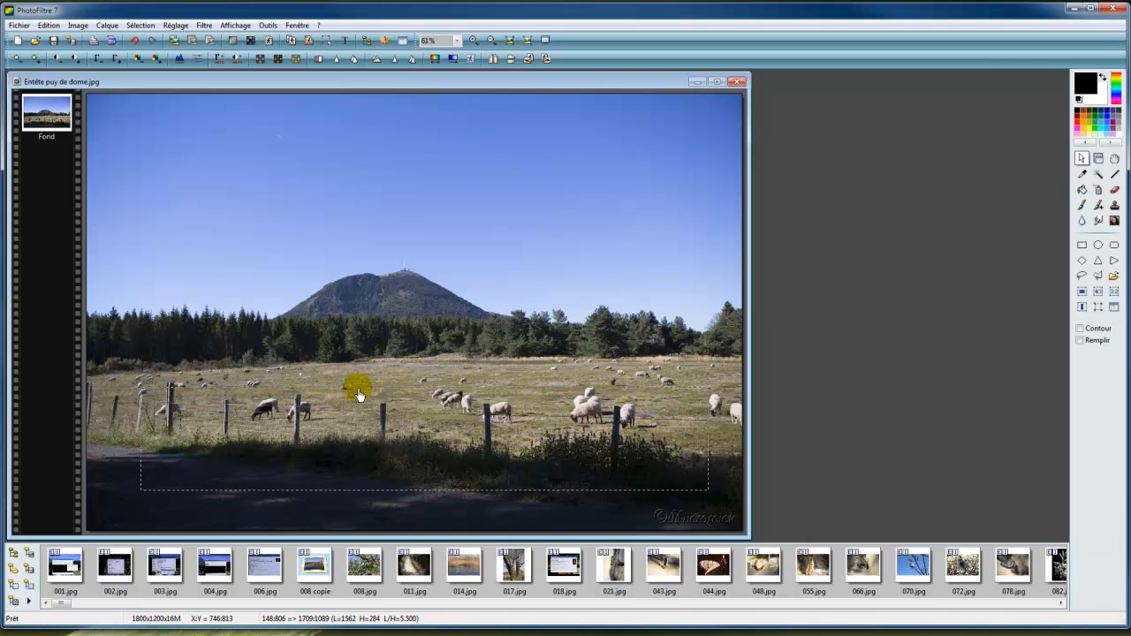
{"action": "left_click_drag", "start_coordinate": [358, 393], "coordinate": [356, 392]}
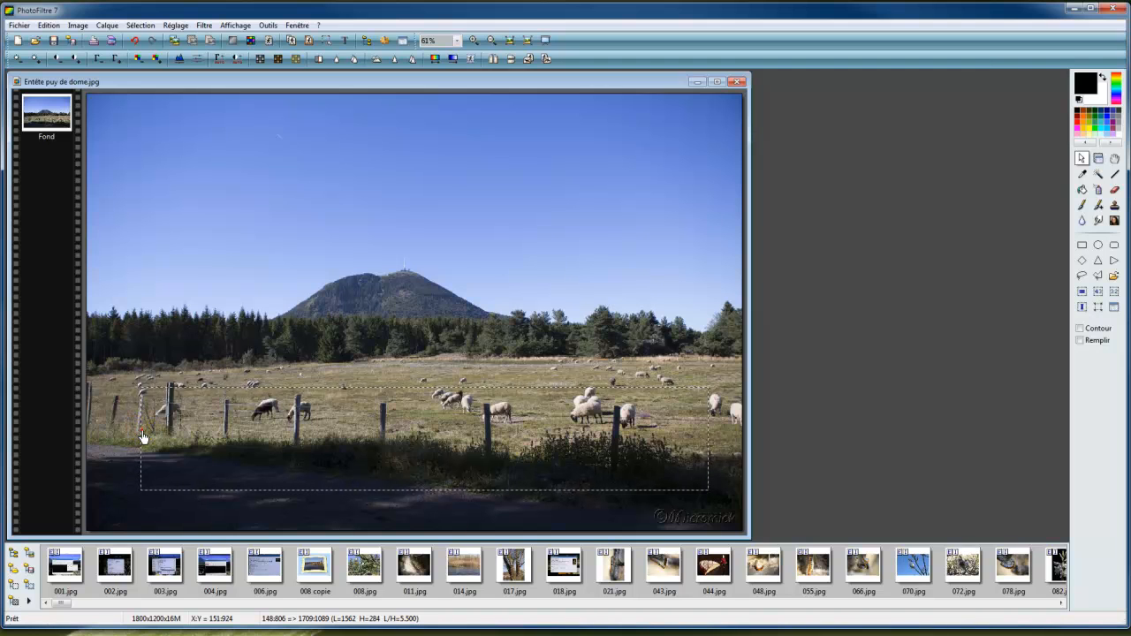
{"action": "left_click_drag", "start_coordinate": [159, 439], "coordinate": [196, 443]}
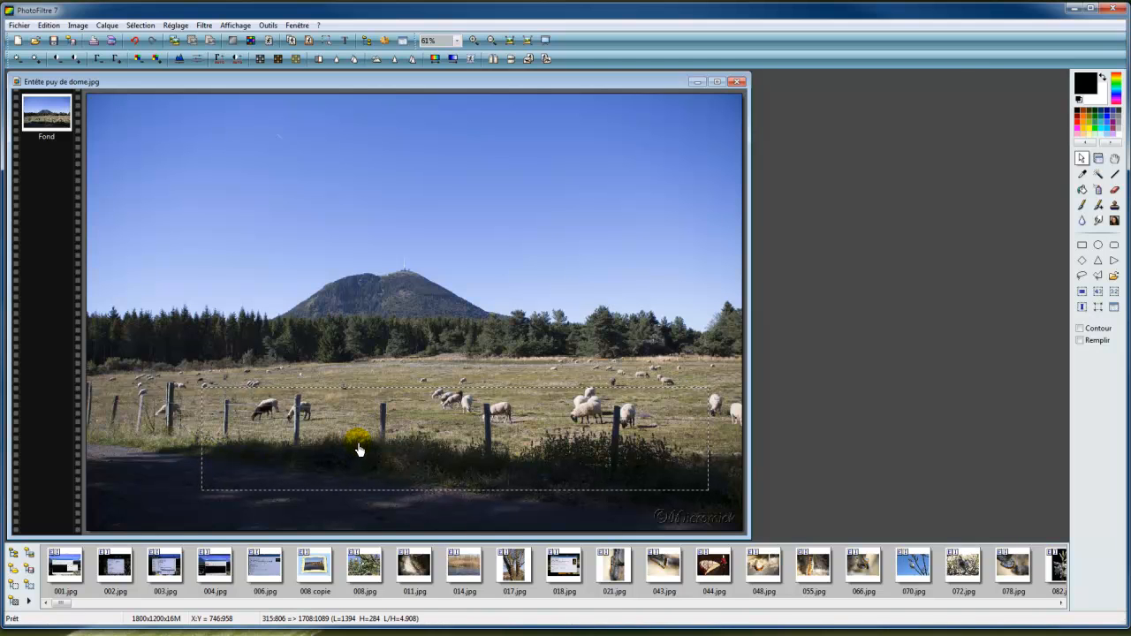
Move the selection over the mountain and tree line, and crop the photo to it
{"action": "left_click_drag", "start_coordinate": [444, 440], "coordinate": [428, 300]}
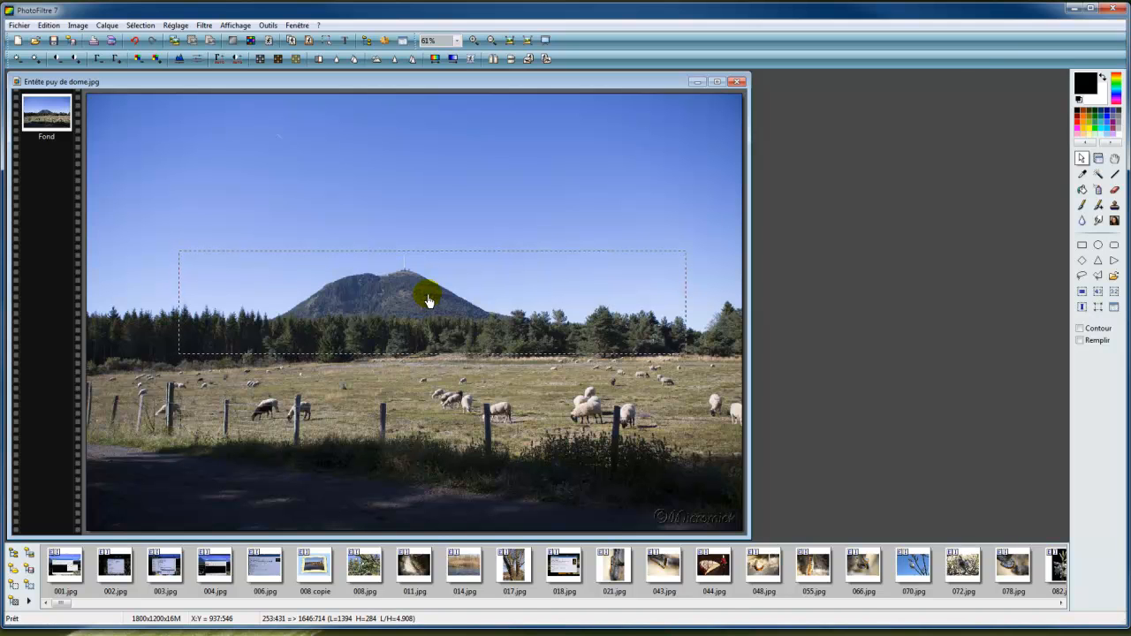
{"action": "left_click_drag", "start_coordinate": [431, 301], "coordinate": [446, 302]}
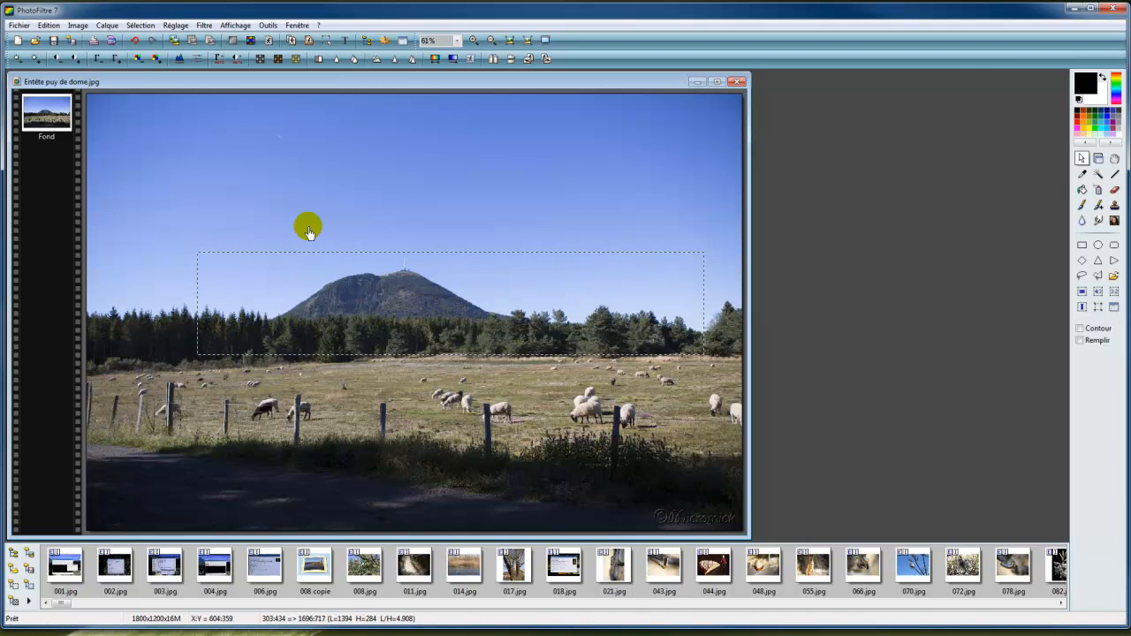
{"action": "left_click", "coordinate": [78, 26]}
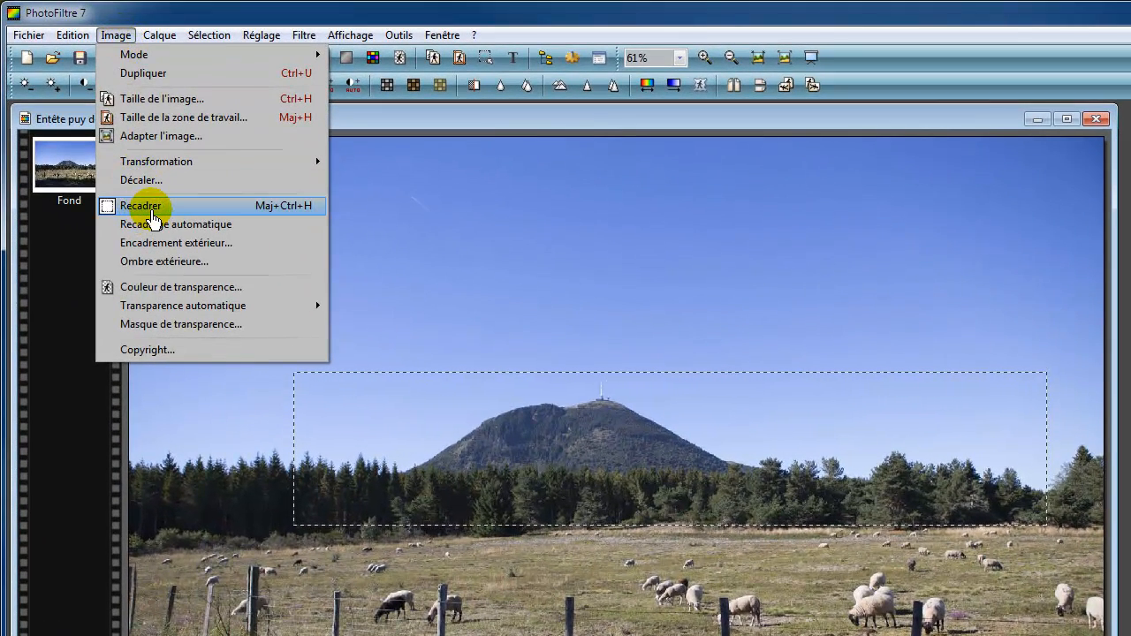
{"action": "left_click", "coordinate": [152, 210]}
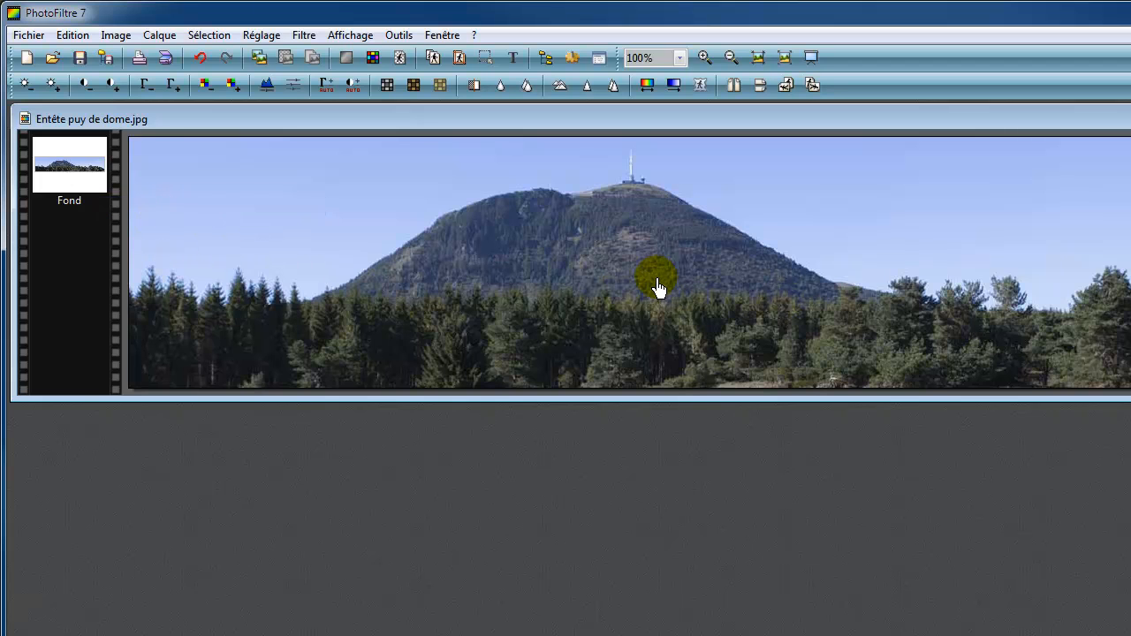
Save the cropped photo over Entête puy de dome.jpg as a standard JPEG with compression 100
{"action": "left_click", "coordinate": [31, 37]}
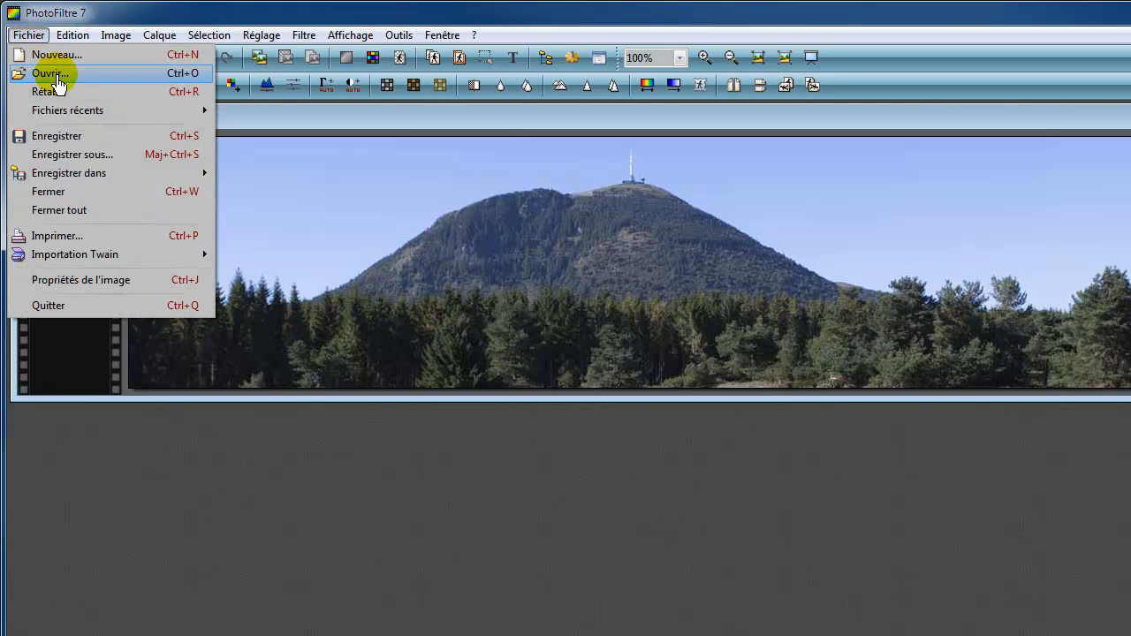
{"action": "left_click", "coordinate": [86, 155]}
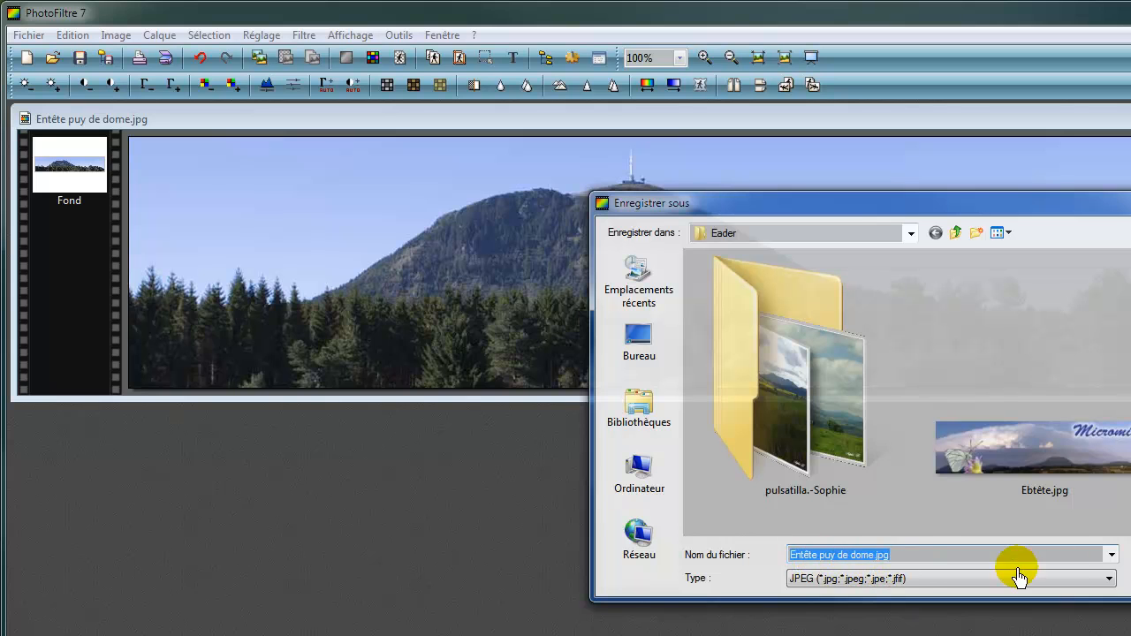
{"action": "left_click", "coordinate": [1130, 555]}
{"action": "left_click", "coordinate": [895, 490]}
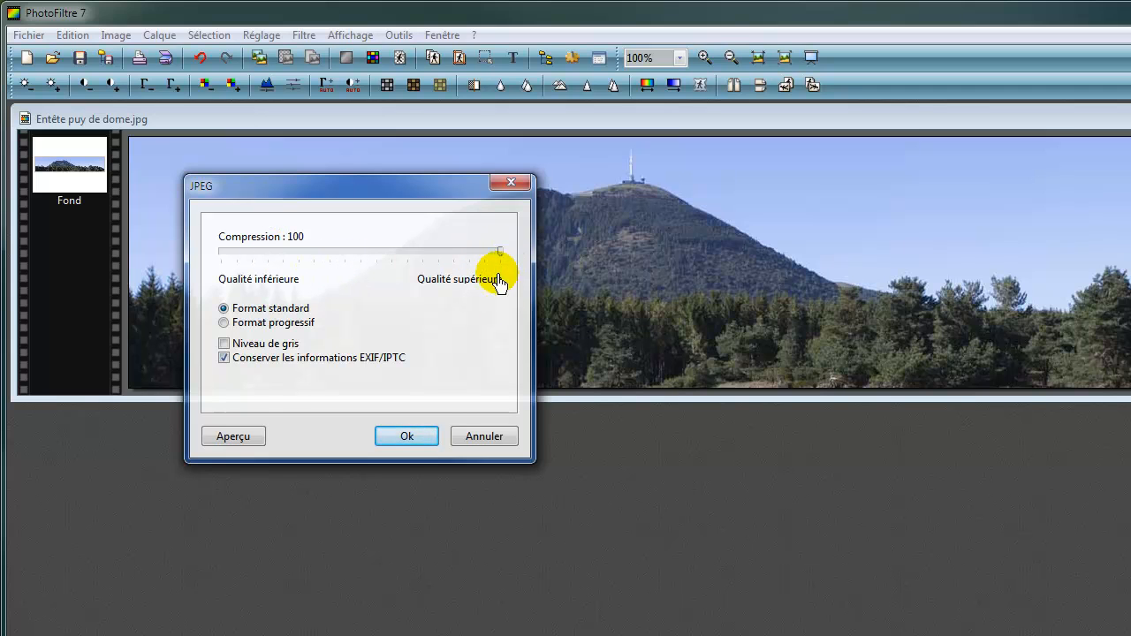
{"action": "left_click", "coordinate": [408, 439]}
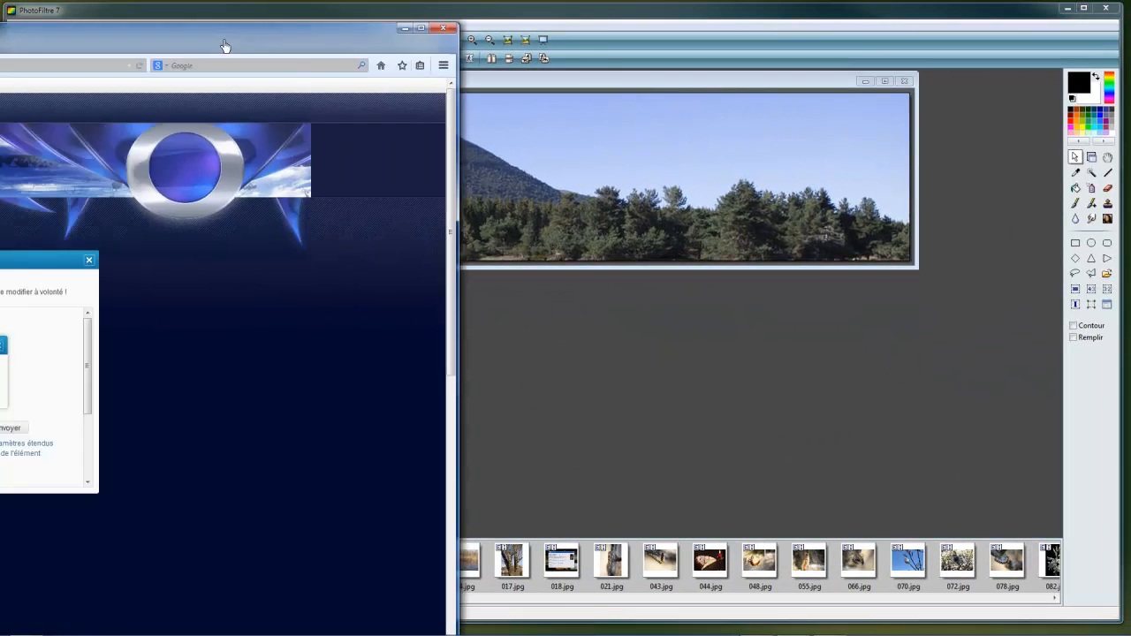
Switch to the EklaBlog page in the browser and upload Entête puy de dome.jpg as the header's background image
{"action": "left_click_drag", "start_coordinate": [226, 44], "coordinate": [807, 31]}
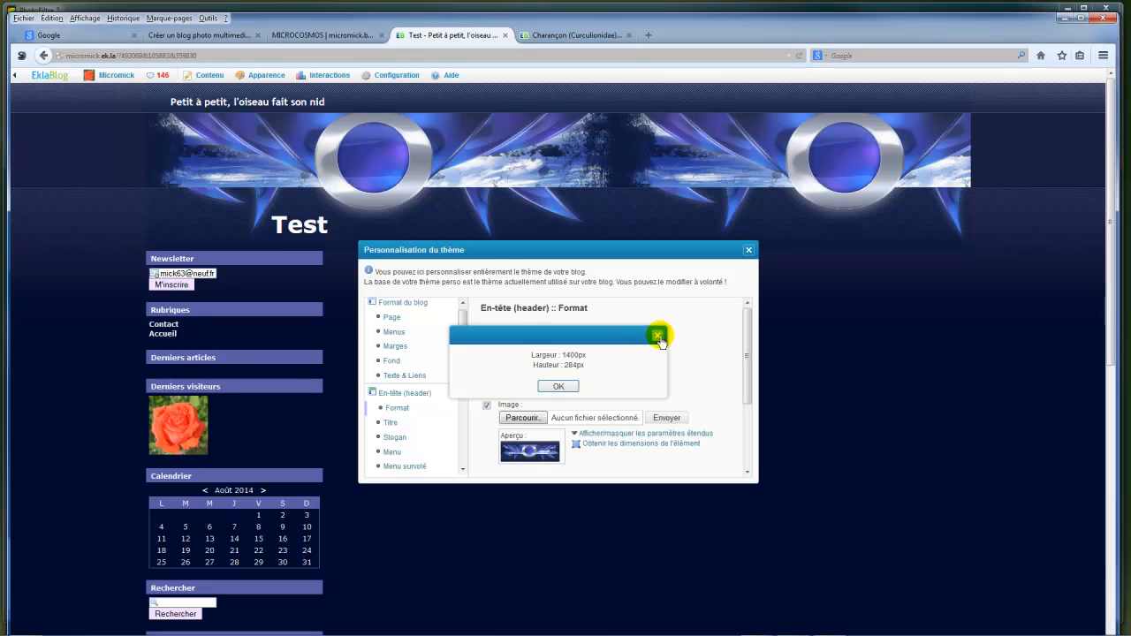
{"action": "left_click", "coordinate": [558, 388]}
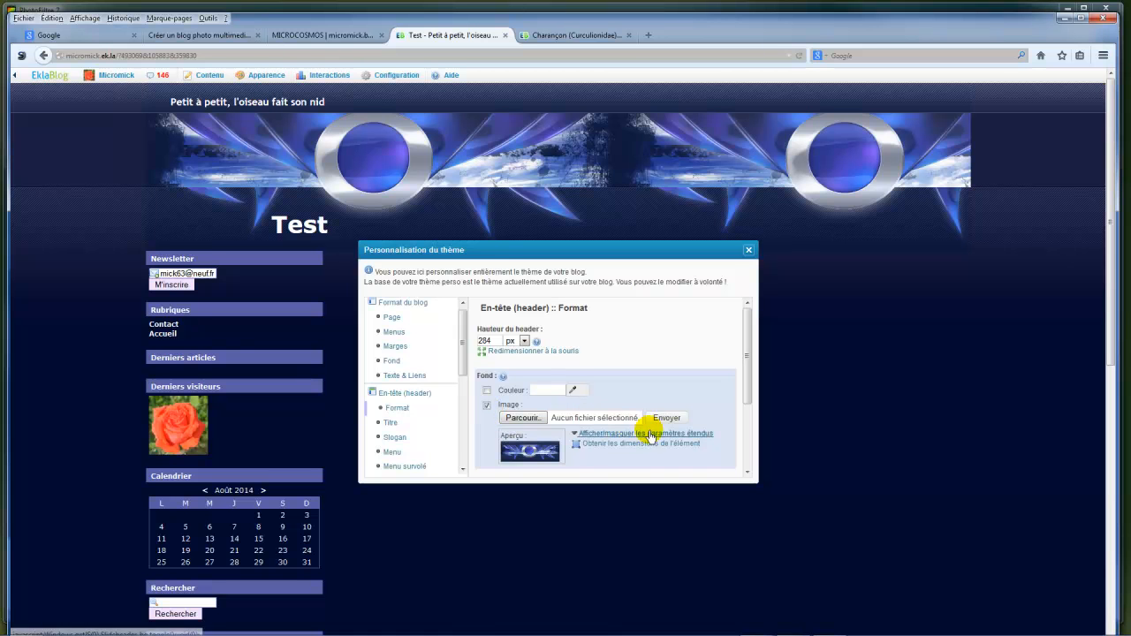
{"action": "left_click", "coordinate": [520, 419]}
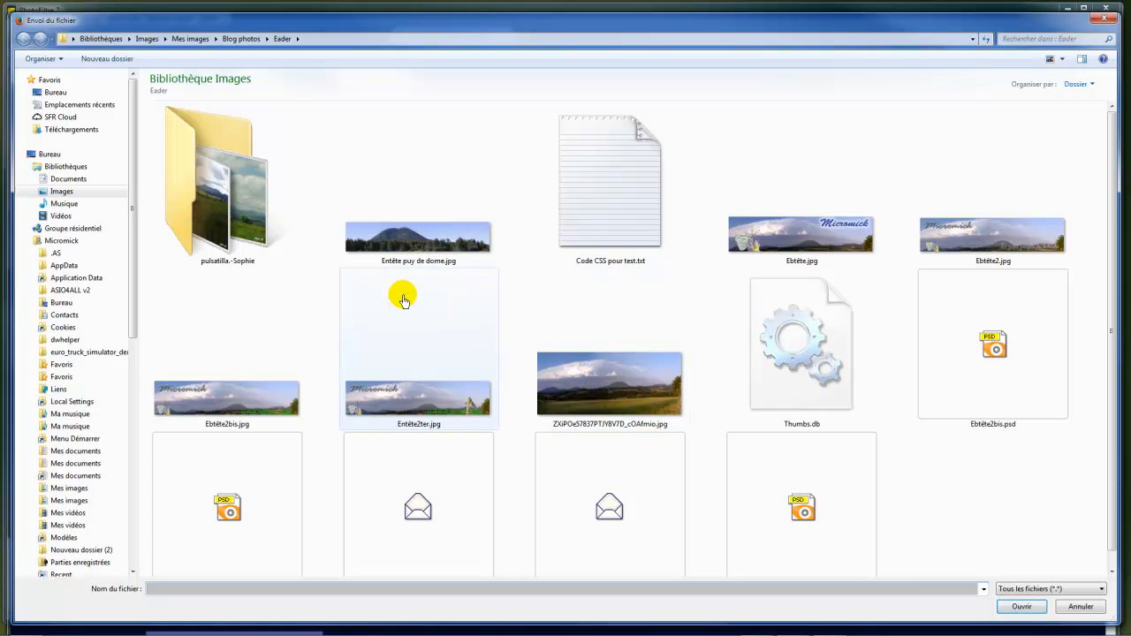
{"action": "double_click", "coordinate": [433, 243]}
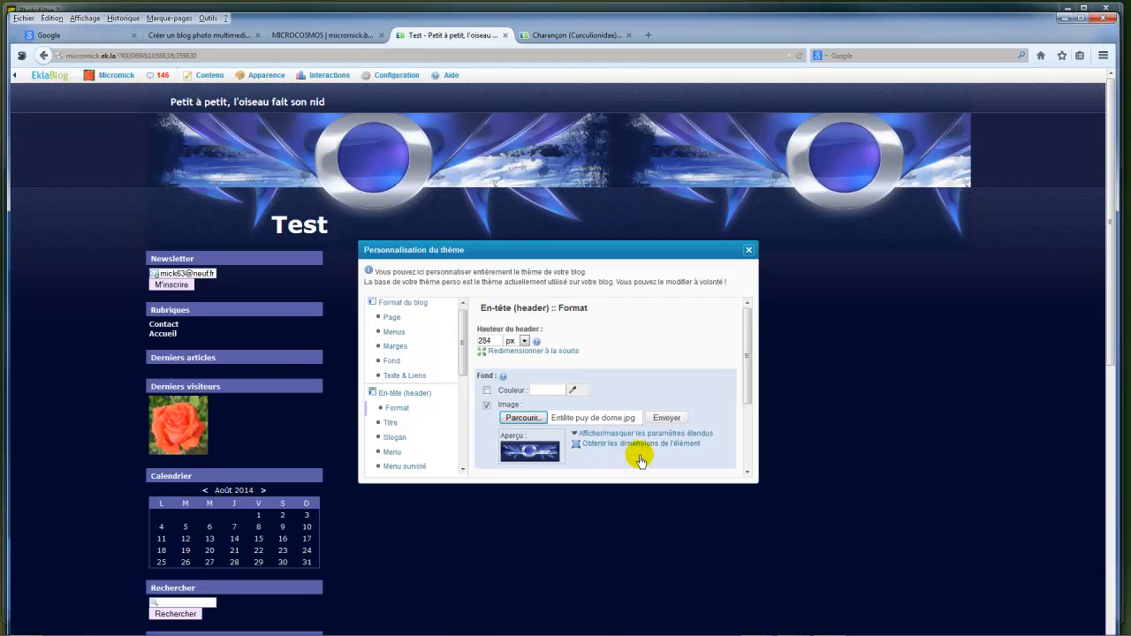
{"action": "left_click", "coordinate": [667, 421]}
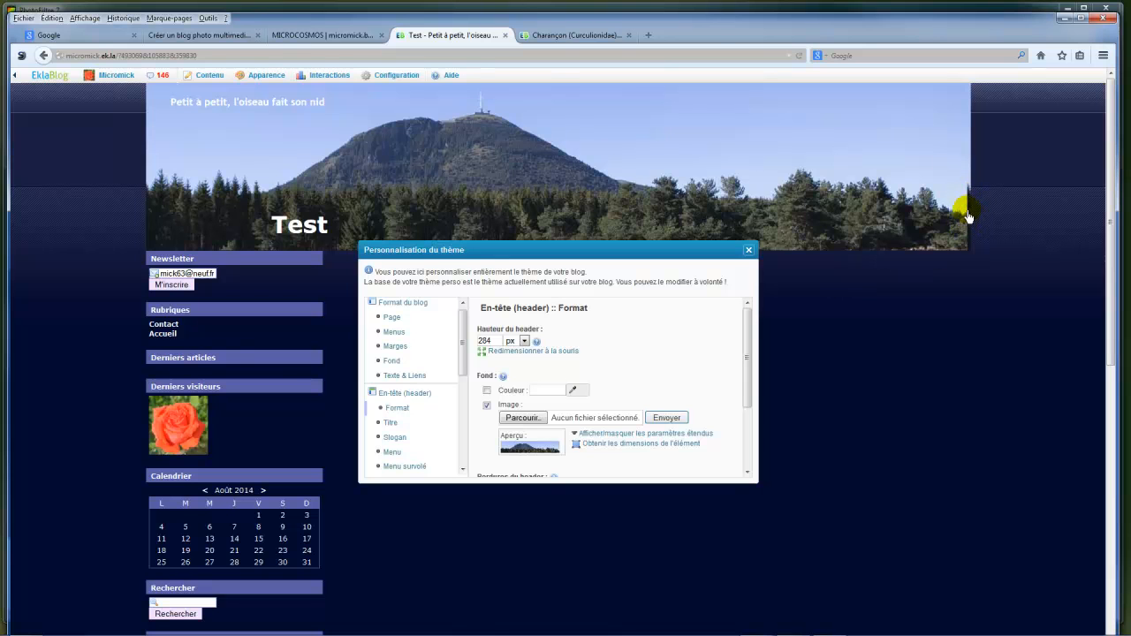
{"action": "left_click", "coordinate": [748, 254]}
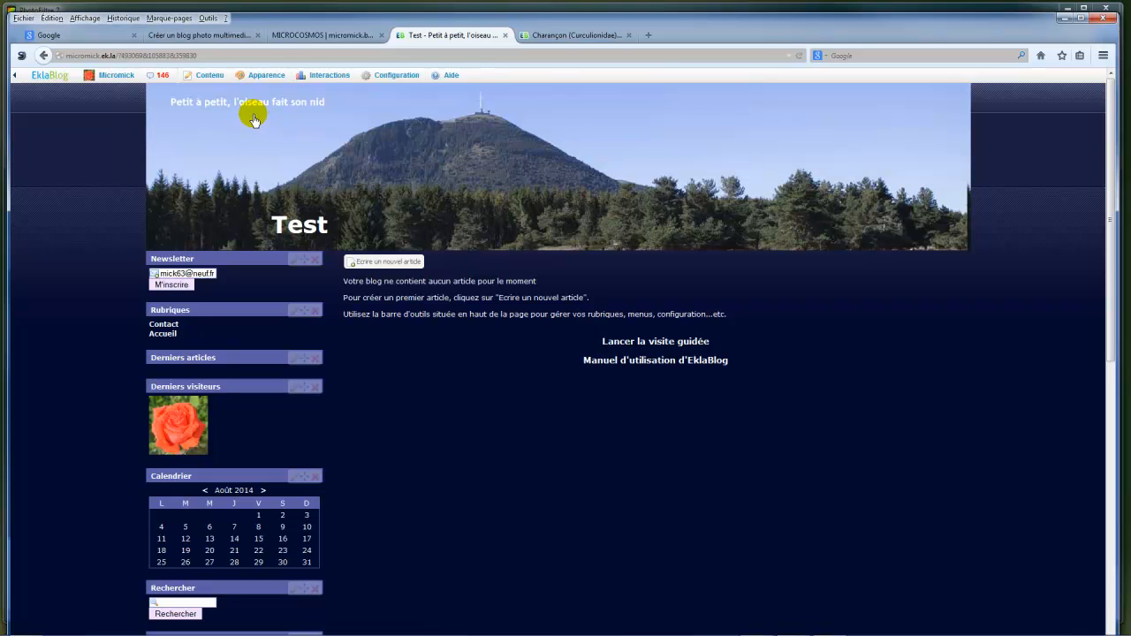
Reopen the theme customisation and move the header slogan over the trees, at about X 929 px, Y 221 px
{"action": "mouse_move", "coordinate": [271, 80]}
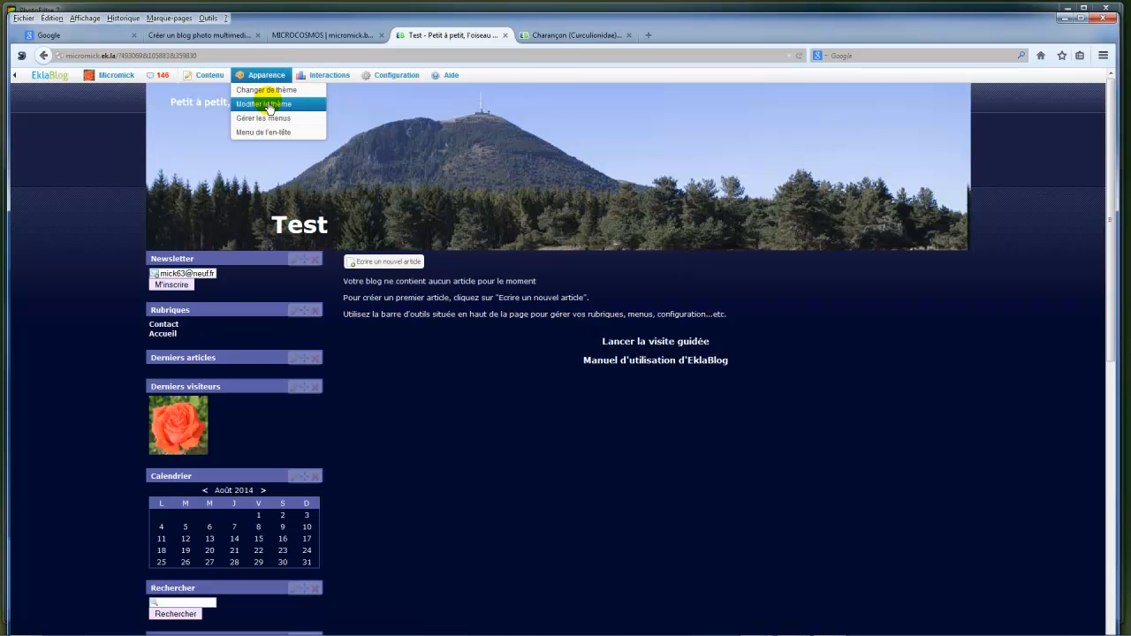
{"action": "left_click", "coordinate": [269, 107]}
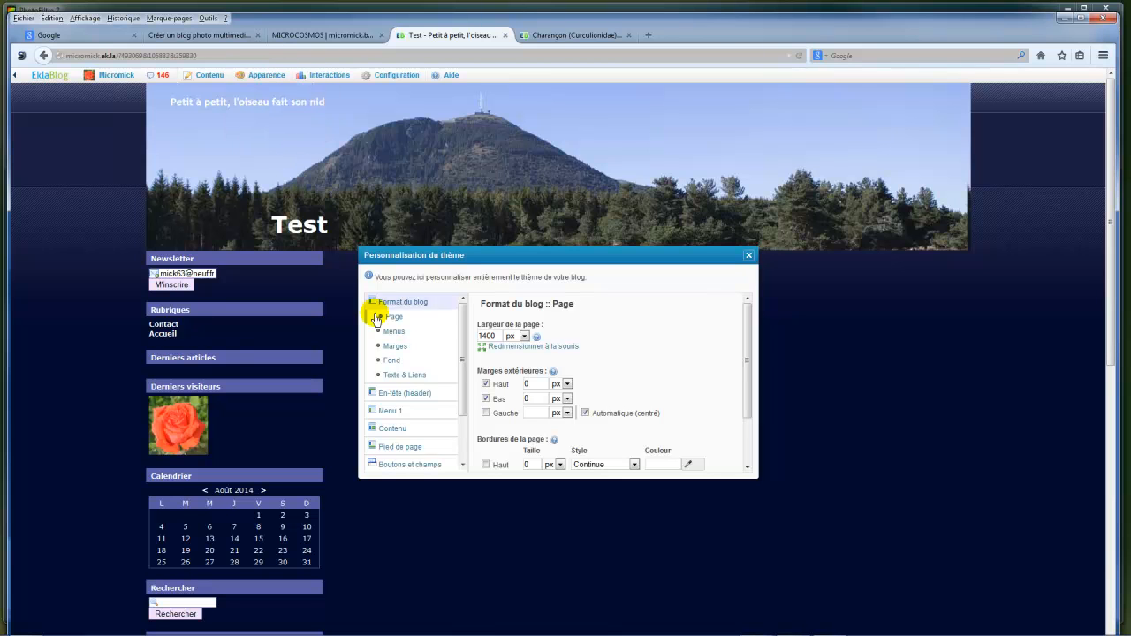
{"action": "left_click", "coordinate": [422, 400]}
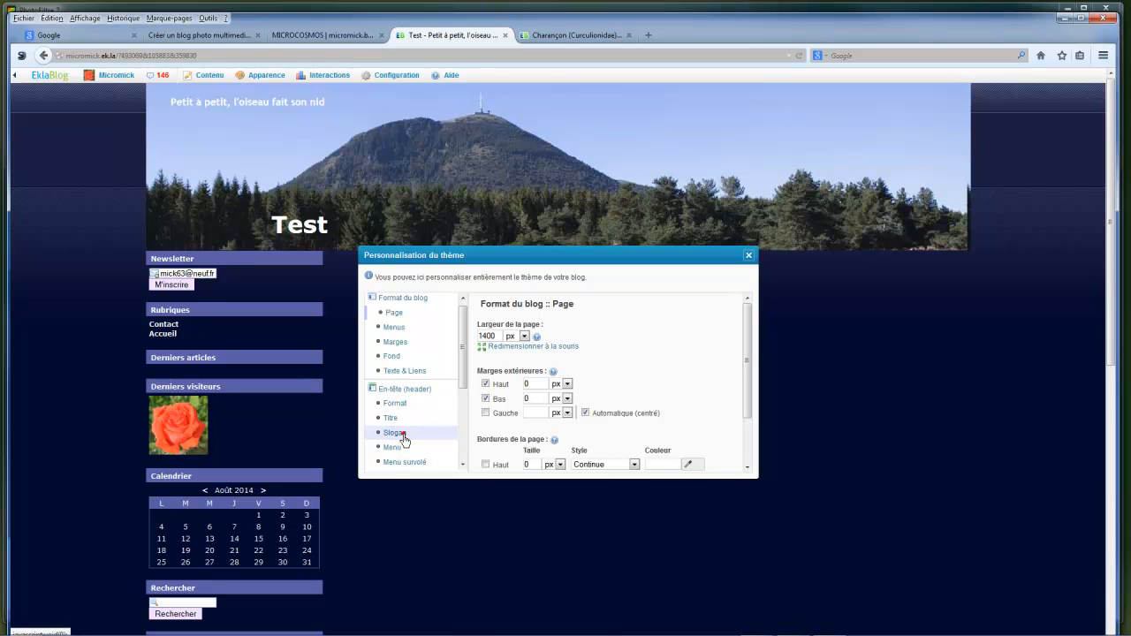
{"action": "left_click", "coordinate": [403, 438]}
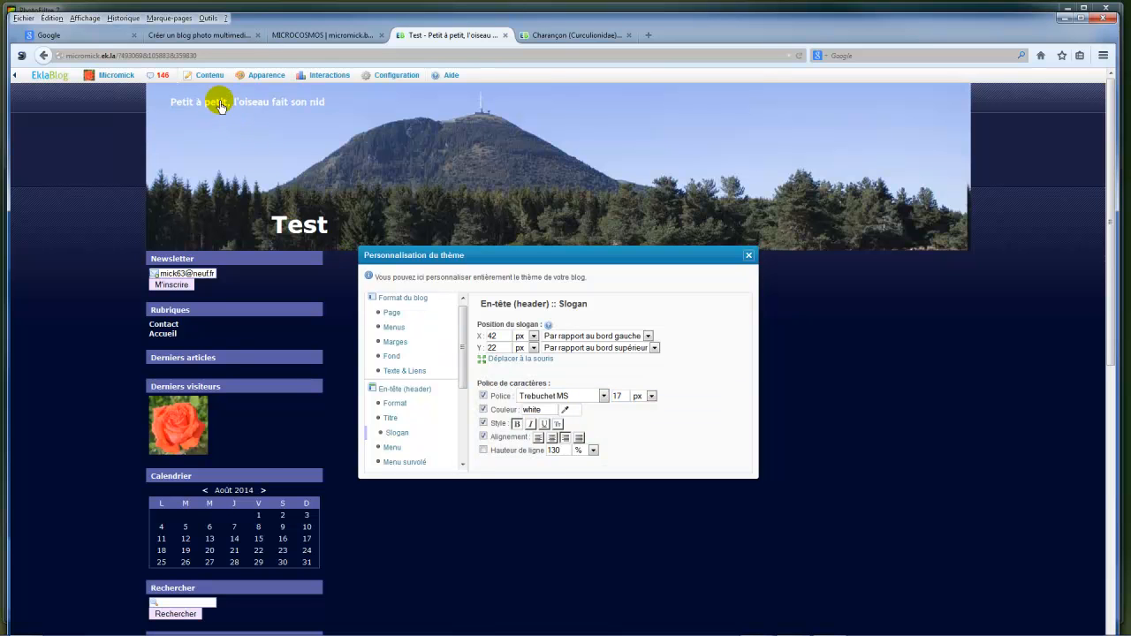
{"action": "left_click", "coordinate": [521, 359]}
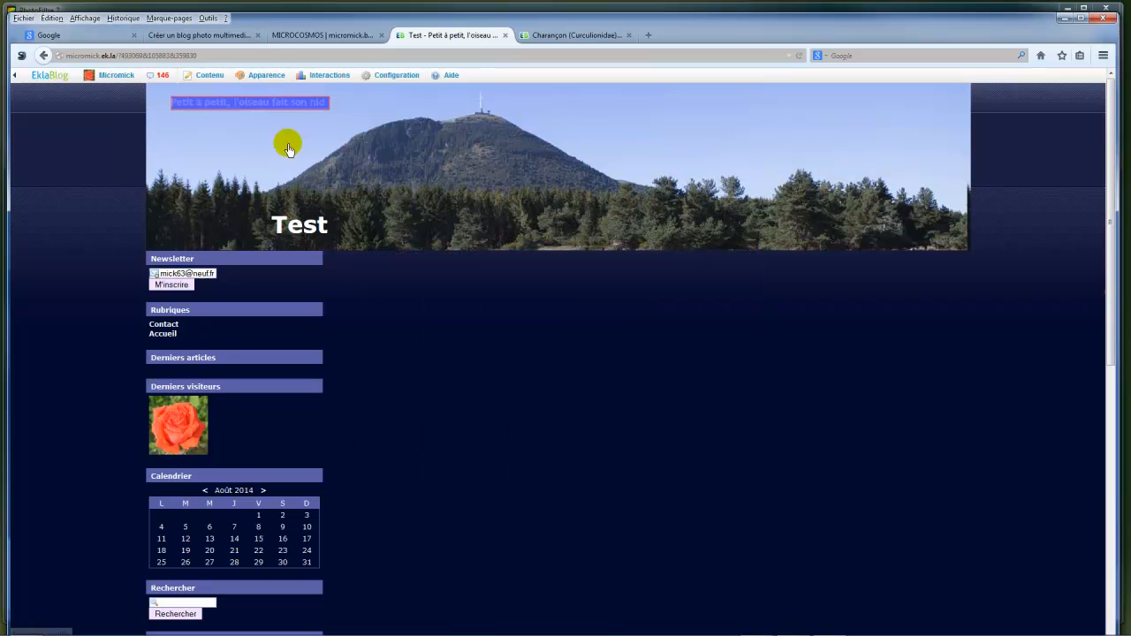
{"action": "left_click_drag", "start_coordinate": [254, 106], "coordinate": [782, 231]}
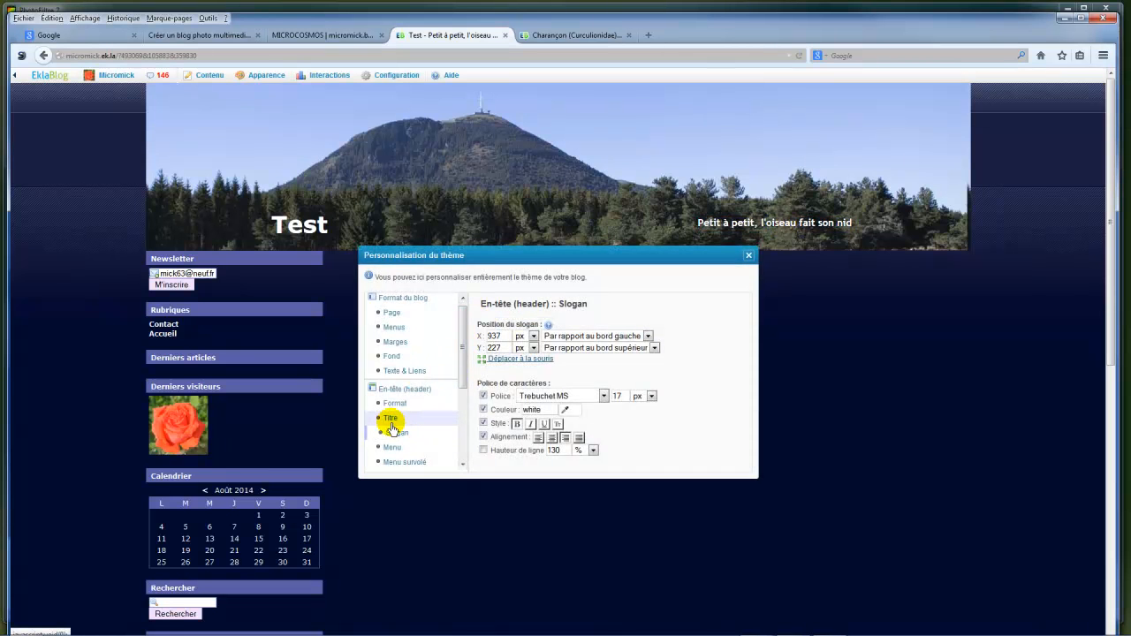
{"action": "left_click", "coordinate": [518, 359]}
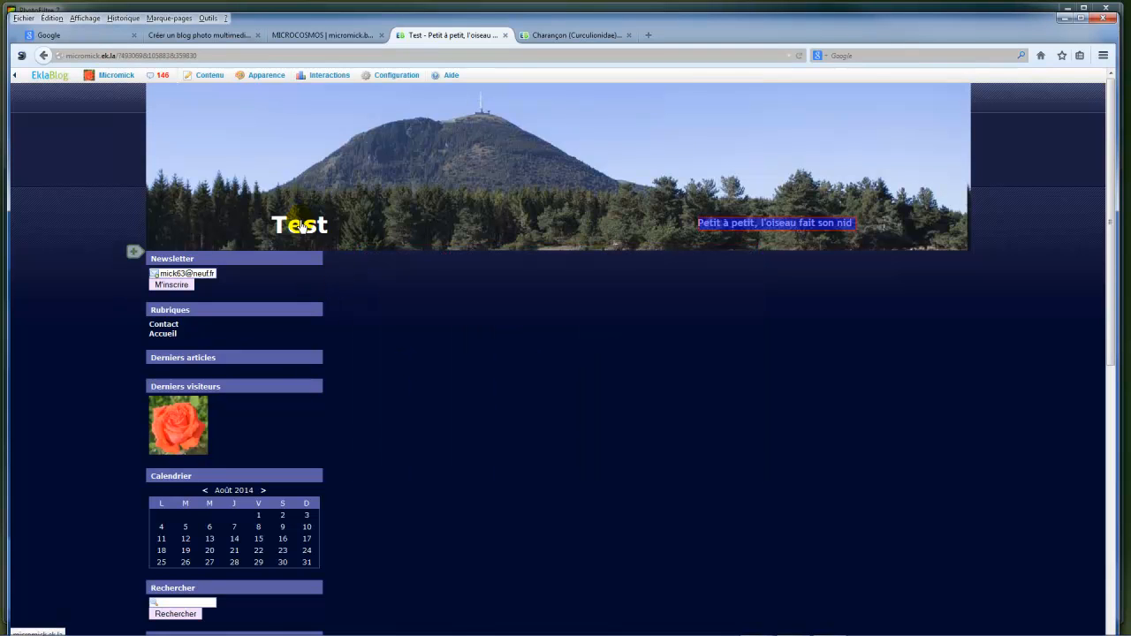
{"action": "mouse_move", "coordinate": [303, 230]}
{"action": "left_mouse_down"}
{"action": "mouse_move", "coordinate": [323, 208]}
{"action": "mouse_move", "coordinate": [315, 132]}
{"action": "mouse_move", "coordinate": [227, 118]}
{"action": "mouse_move", "coordinate": [244, 162]}
{"action": "mouse_move", "coordinate": [288, 151]}
{"action": "mouse_move", "coordinate": [310, 212]}
{"action": "left_mouse_up"}
{"action": "left_click", "coordinate": [323, 251]}
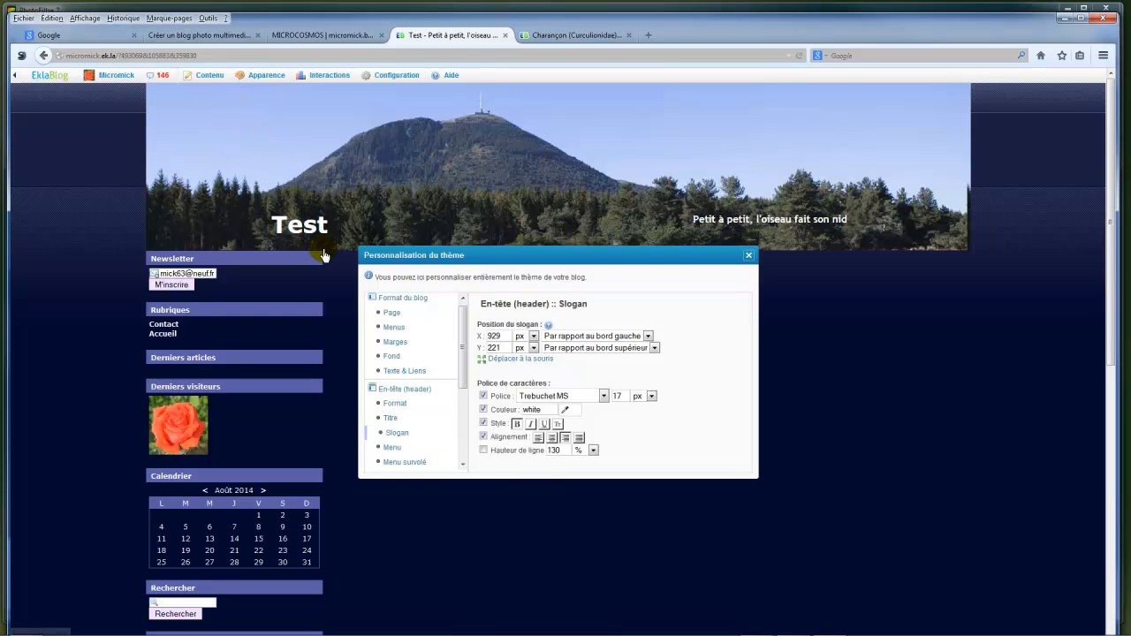
Set the header title's font to Georgia at 60 px with italic style
{"action": "left_click", "coordinate": [389, 419]}
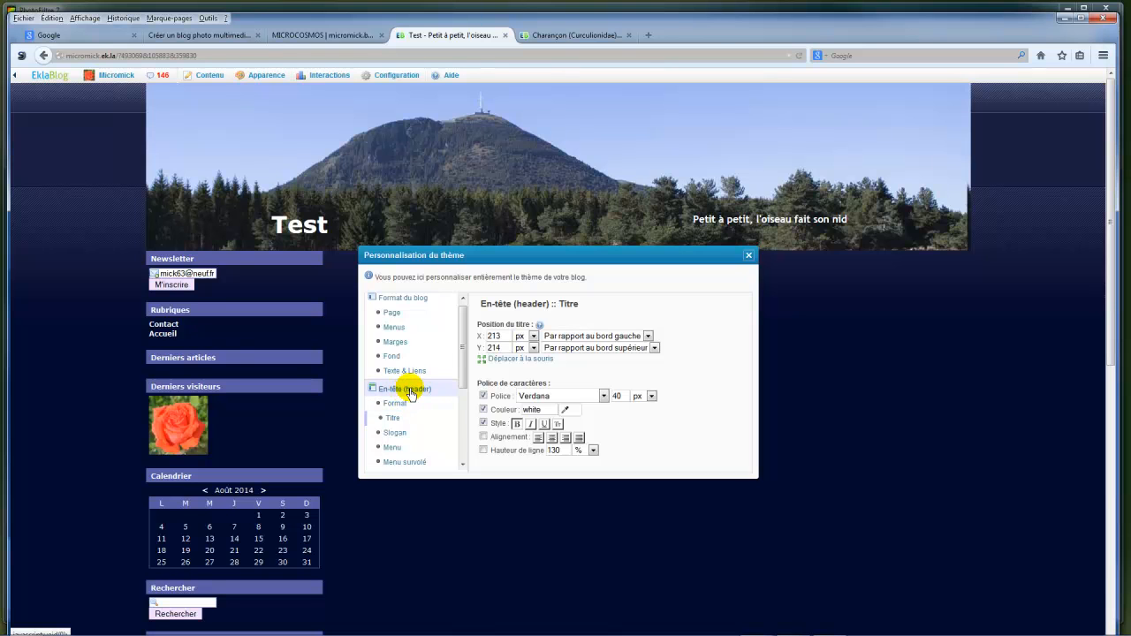
{"action": "left_click", "coordinate": [410, 389]}
{"action": "left_click", "coordinate": [409, 389]}
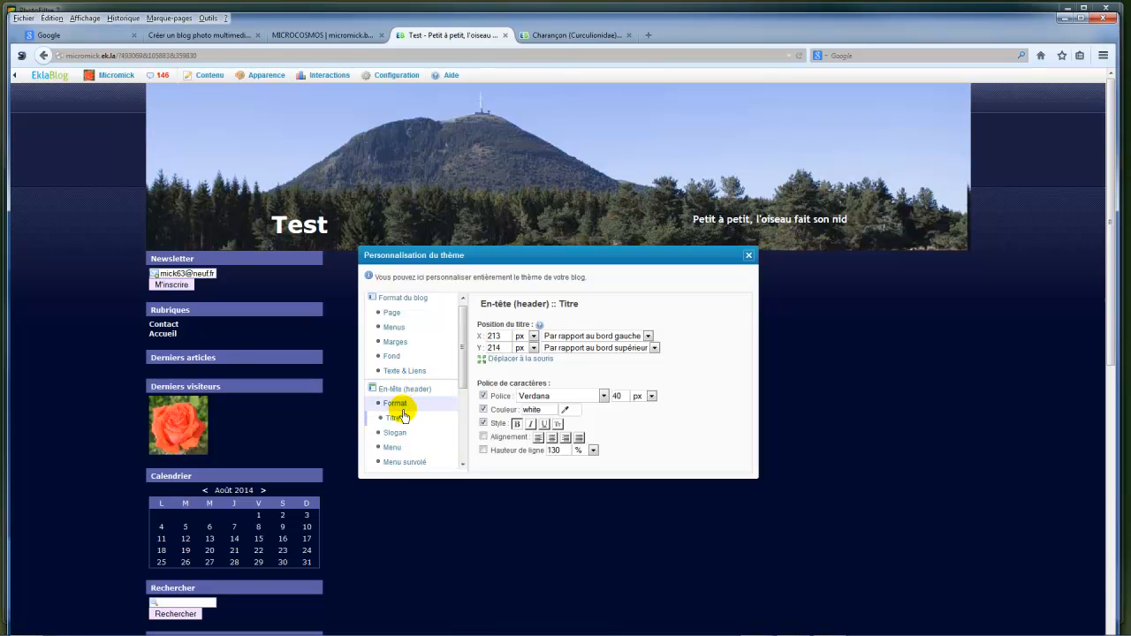
{"action": "left_click", "coordinate": [394, 419]}
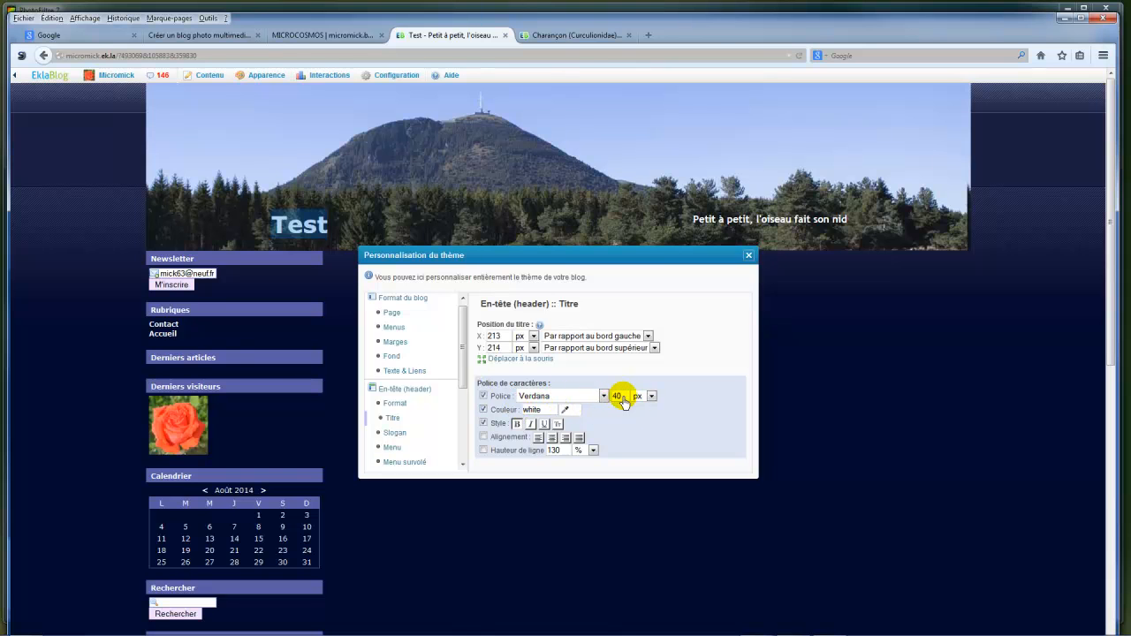
{"action": "left_click_drag", "start_coordinate": [621, 401], "coordinate": [608, 400]}
{"action": "type", "text": "60"}
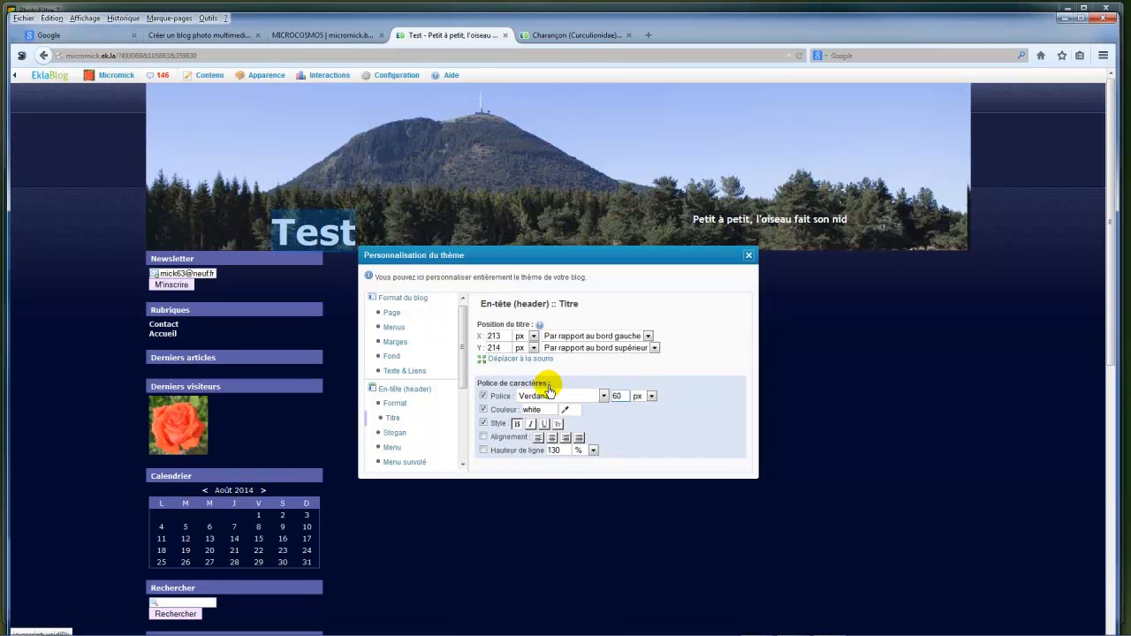
{"action": "left_click", "coordinate": [605, 396]}
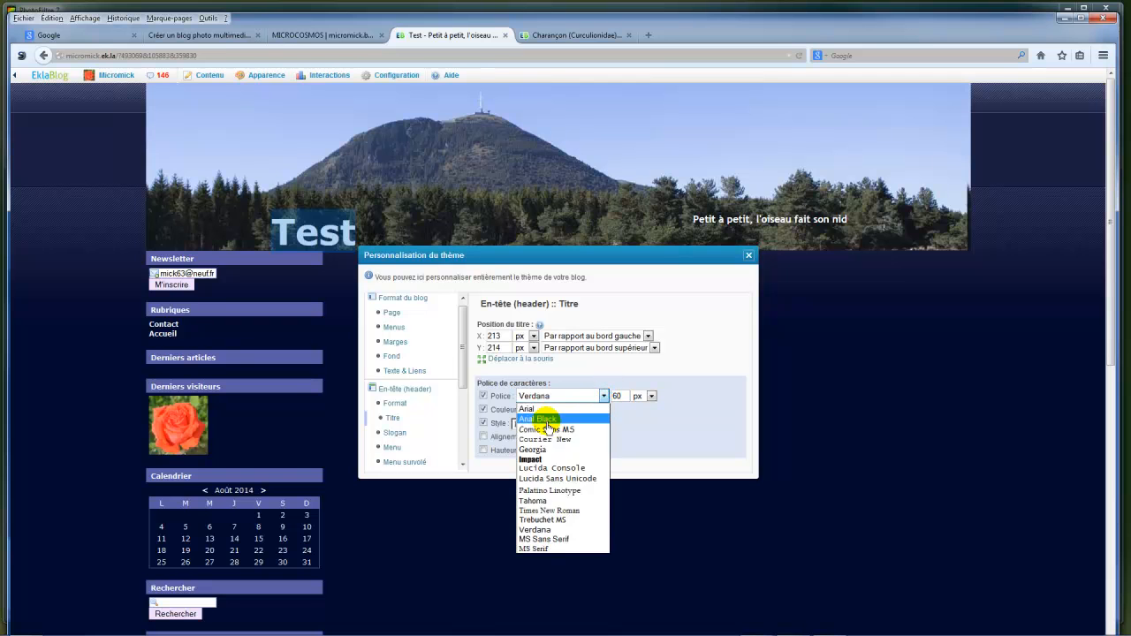
{"action": "left_click", "coordinate": [539, 452]}
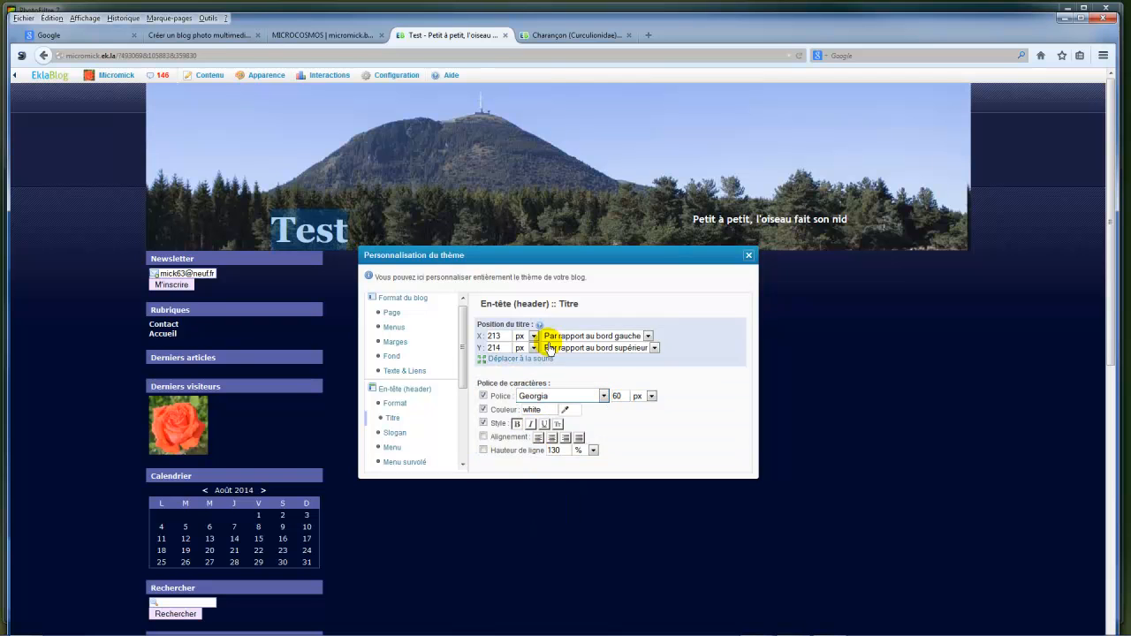
{"action": "left_click", "coordinate": [530, 424]}
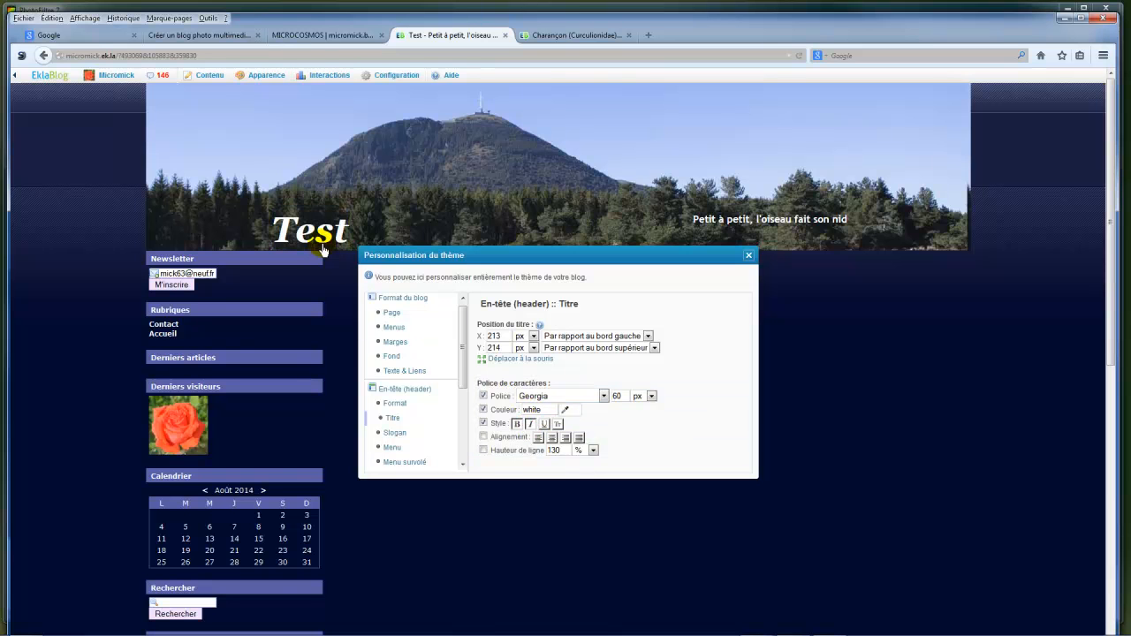
Move the header title into the sky at about X 84 px, Y 8 px, and colour it dark navy #080735
{"action": "left_click", "coordinate": [521, 366]}
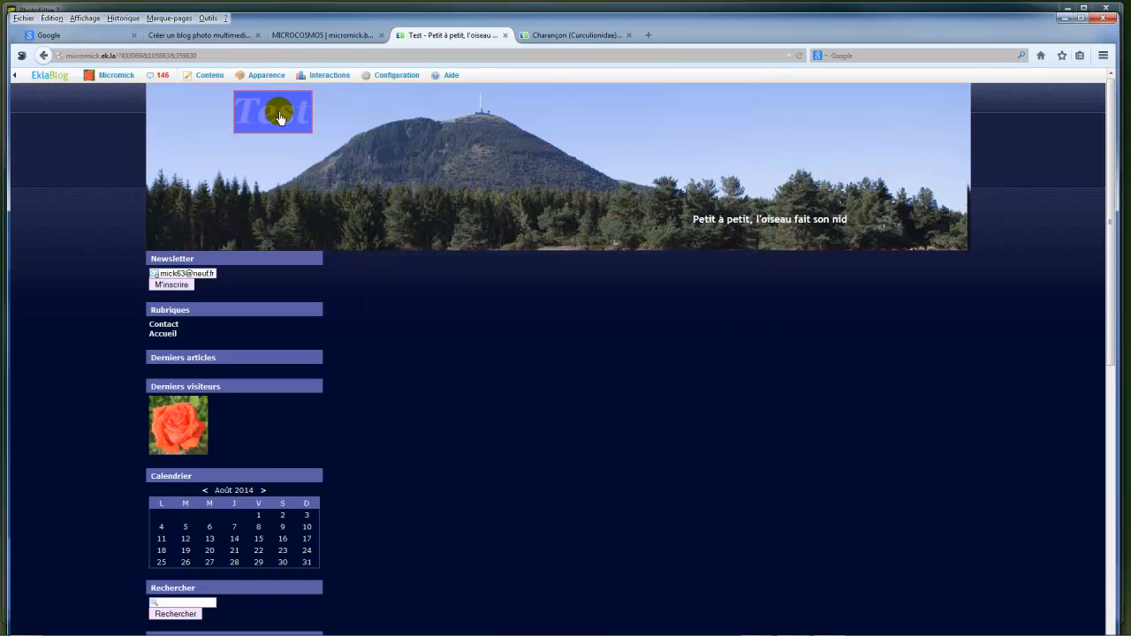
{"action": "left_click", "coordinate": [238, 112]}
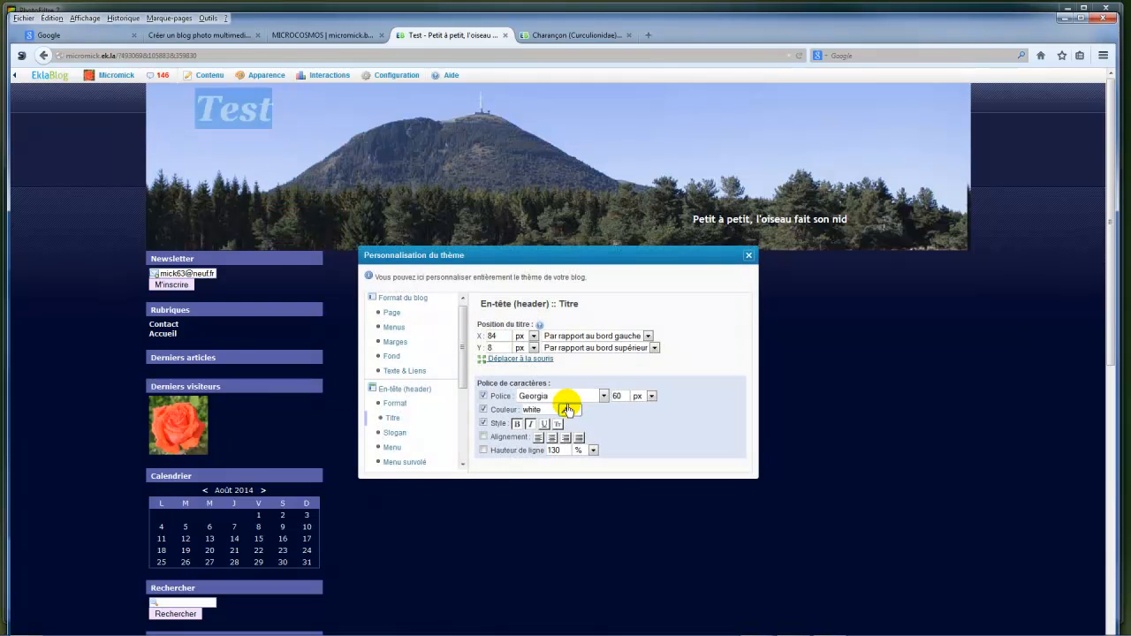
{"action": "left_click", "coordinate": [568, 412]}
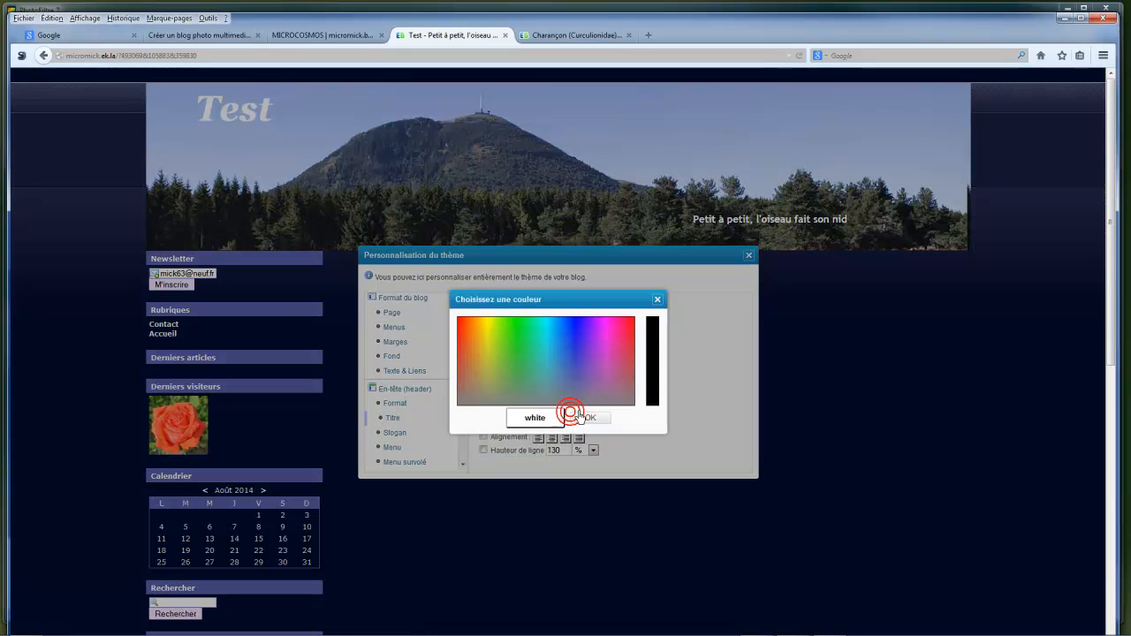
{"action": "left_click", "coordinate": [620, 346]}
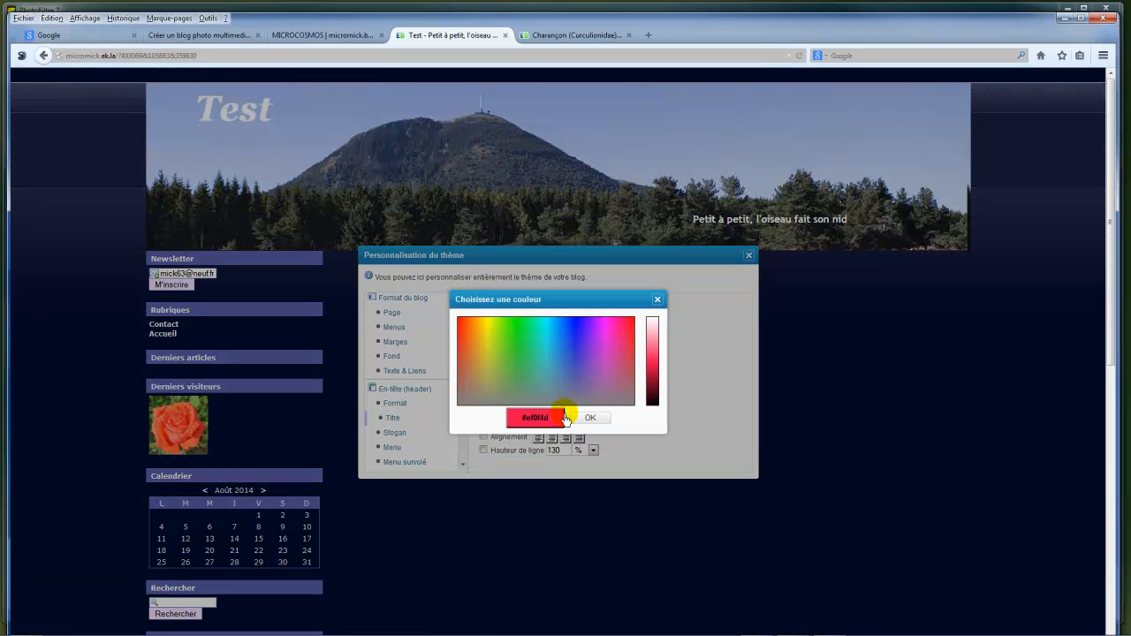
{"action": "left_click", "coordinate": [575, 338]}
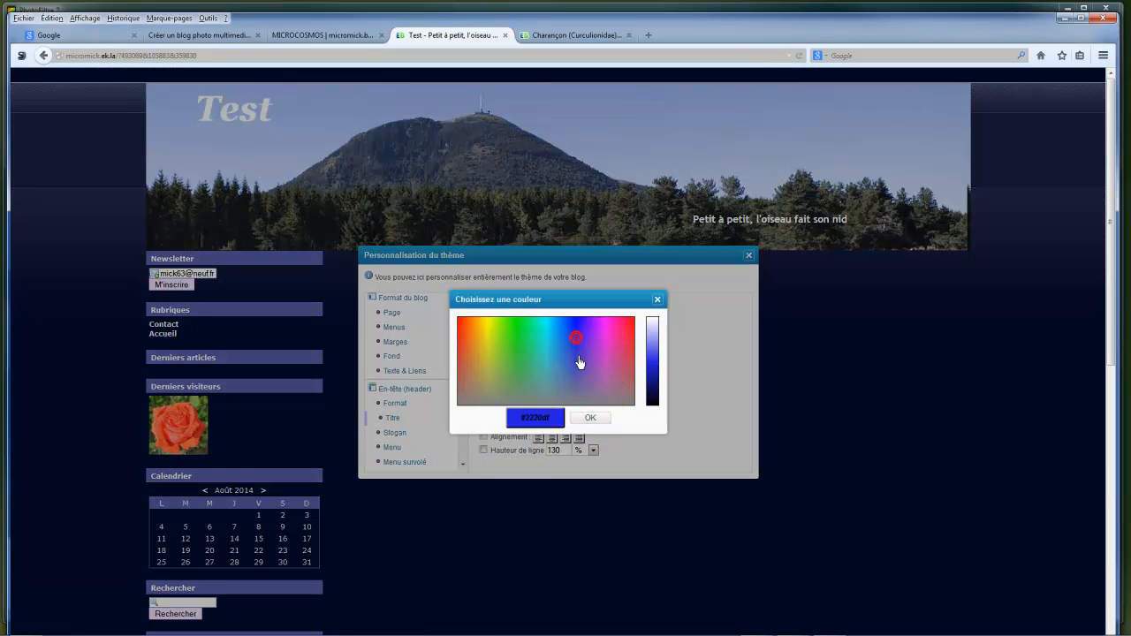
{"action": "left_click", "coordinate": [654, 402]}
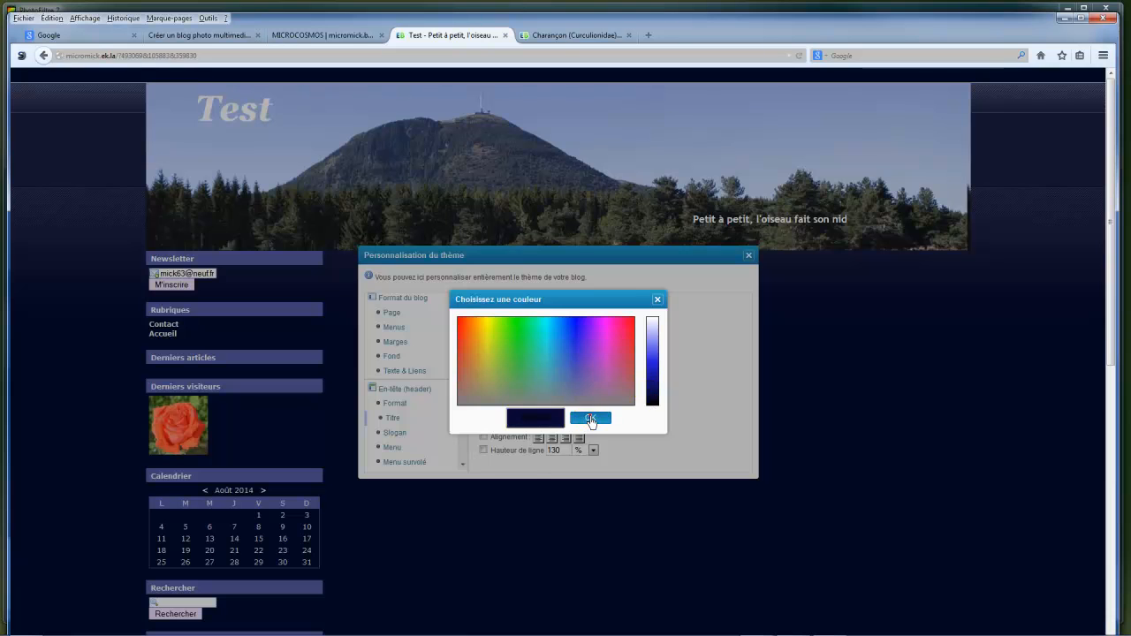
{"action": "left_click", "coordinate": [591, 418]}
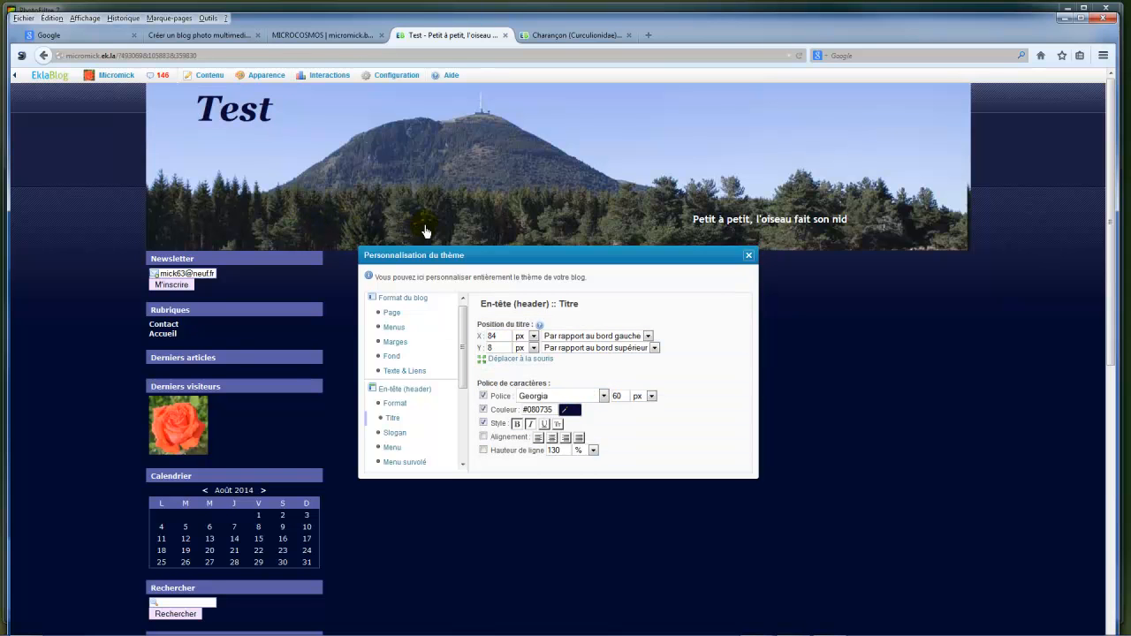
Enable a background image in the footer's format settings and choose Entête puy de dome.jpg as its file
{"action": "left_click", "coordinate": [459, 355]}
{"action": "left_click_drag", "start_coordinate": [466, 361], "coordinate": [419, 426]}
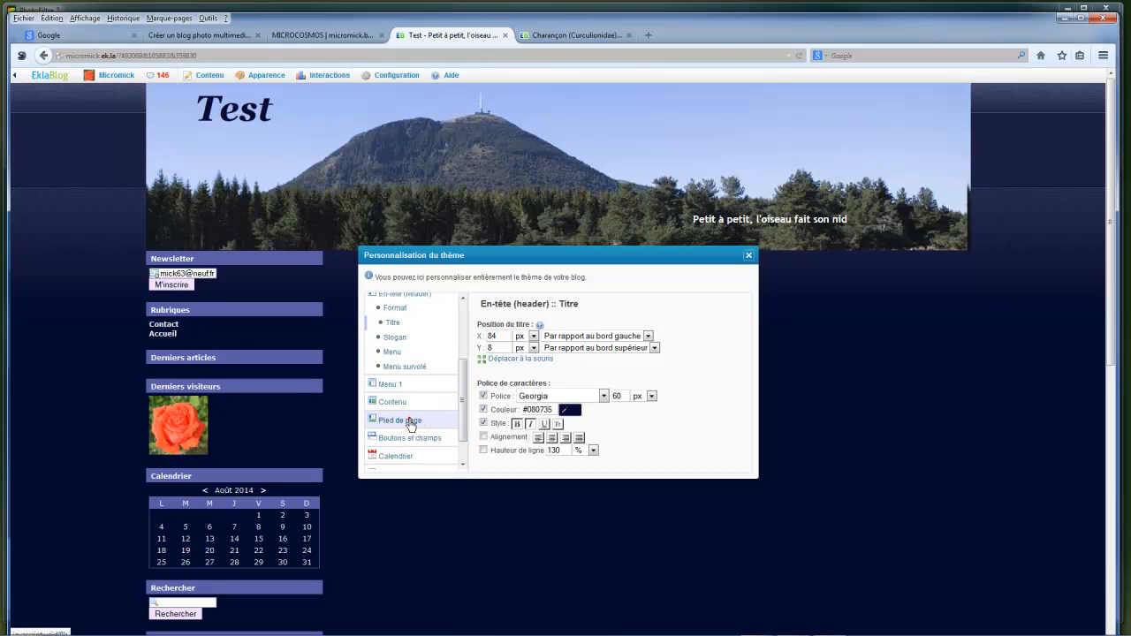
{"action": "left_click", "coordinate": [410, 425]}
{"action": "left_click", "coordinate": [398, 434]}
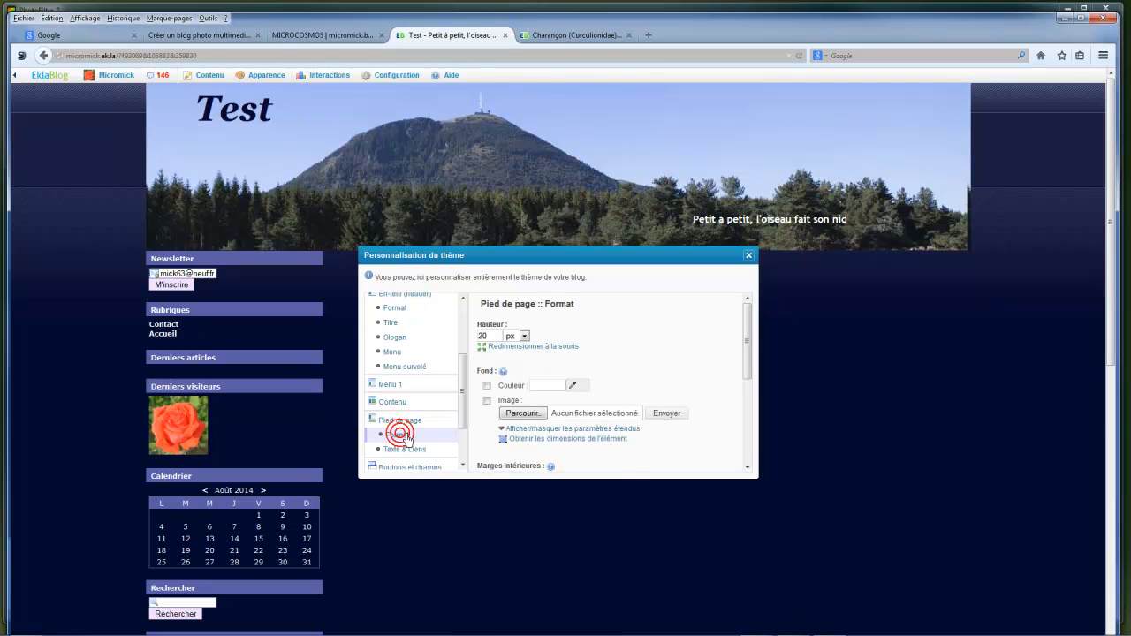
{"action": "left_click", "coordinate": [487, 403]}
{"action": "left_click", "coordinate": [527, 416]}
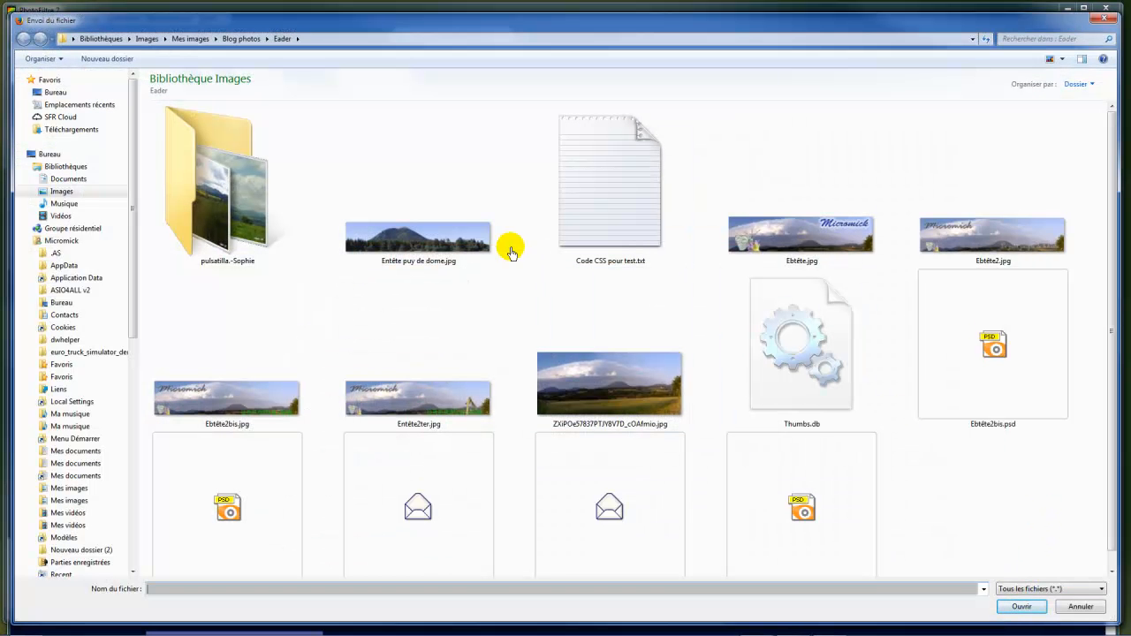
{"action": "double_click", "coordinate": [423, 246]}
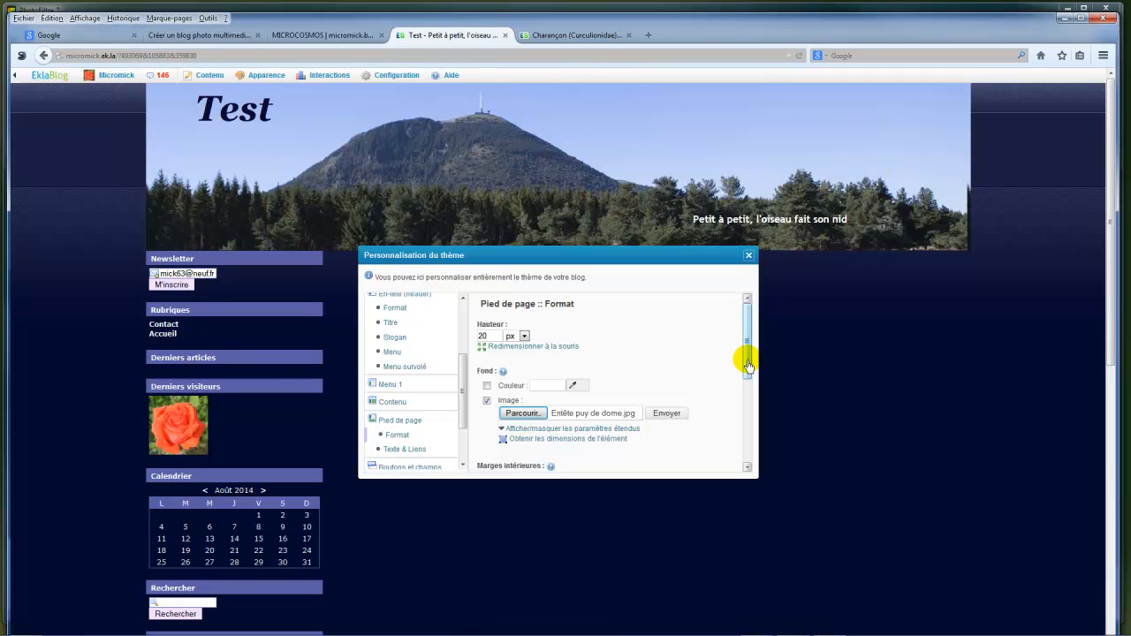
Set the footer's height to 200 px and check the element's dimensions
{"action": "left_click", "coordinate": [586, 440]}
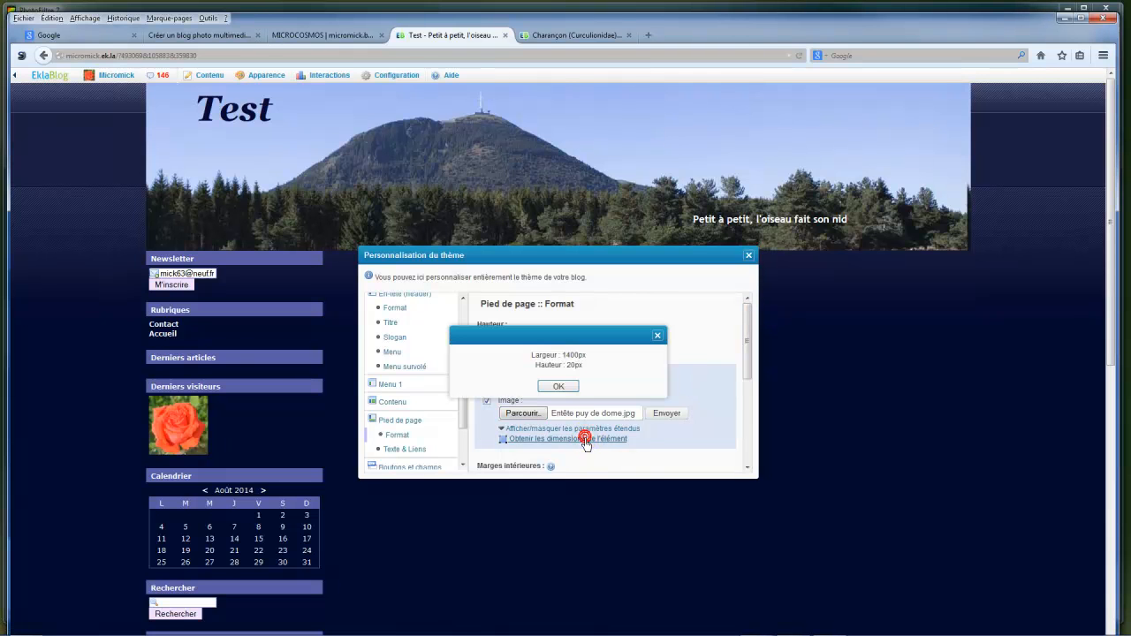
{"action": "left_click", "coordinate": [565, 387]}
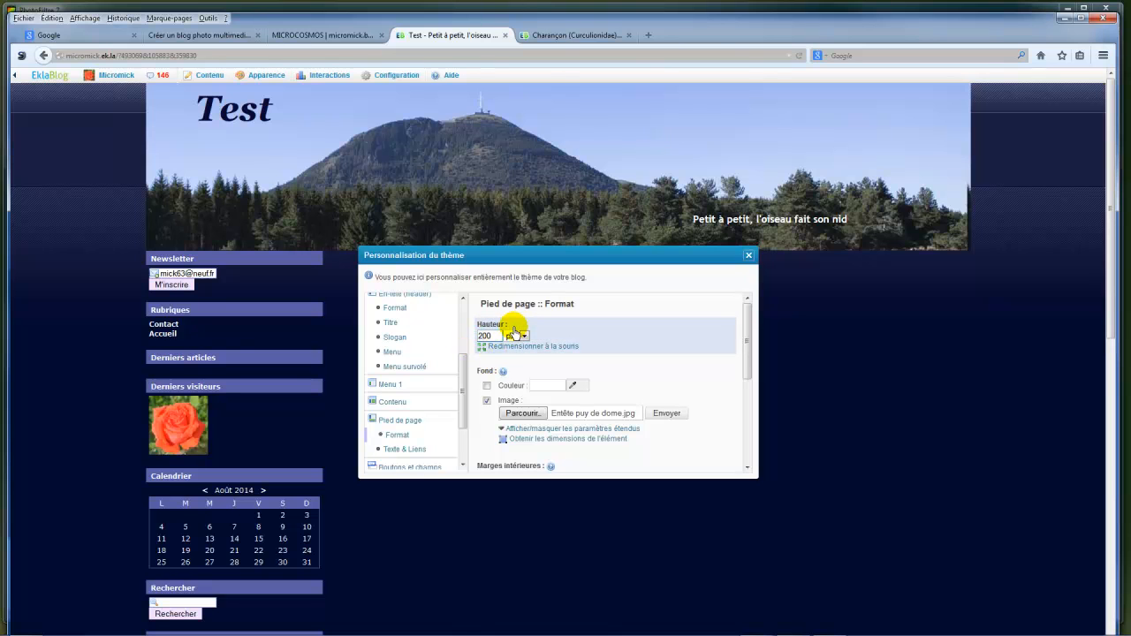
{"action": "left_click", "coordinate": [564, 439]}
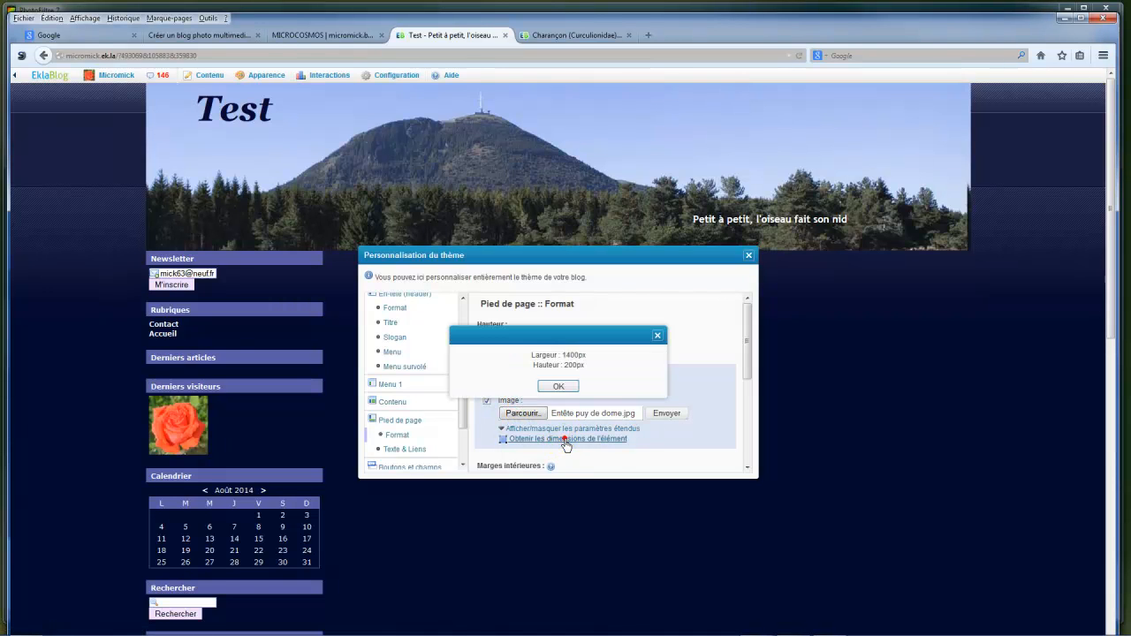
{"action": "left_click", "coordinate": [559, 388]}
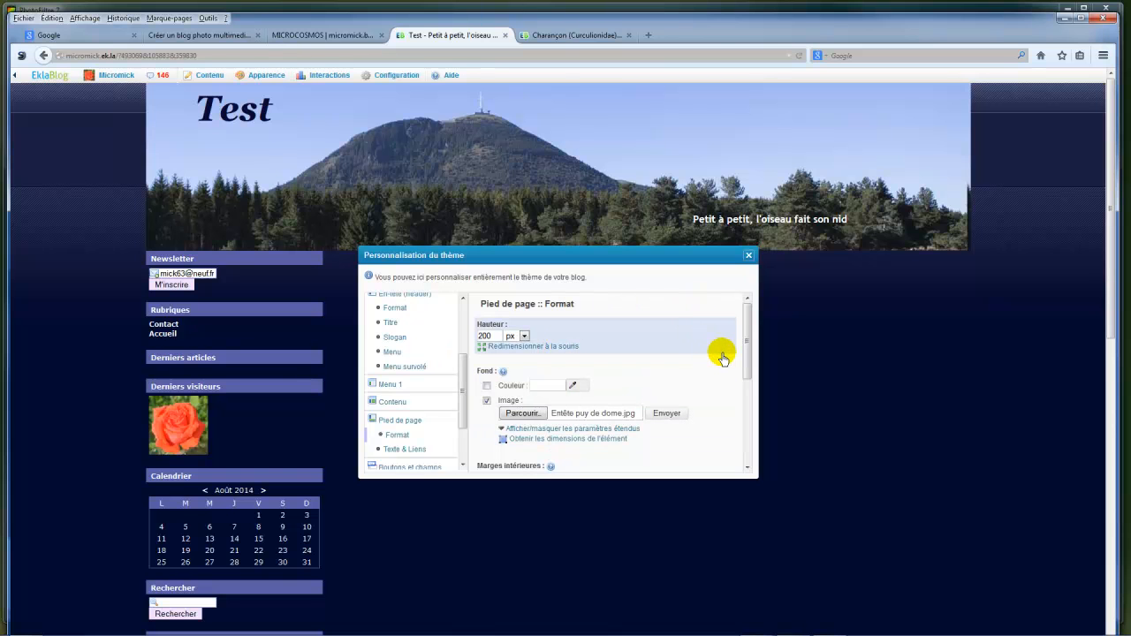
Upload Entête puy de dome.jpg as the footer's background image, close the theme customisation and view the blog's footer
{"action": "left_click", "coordinate": [522, 414]}
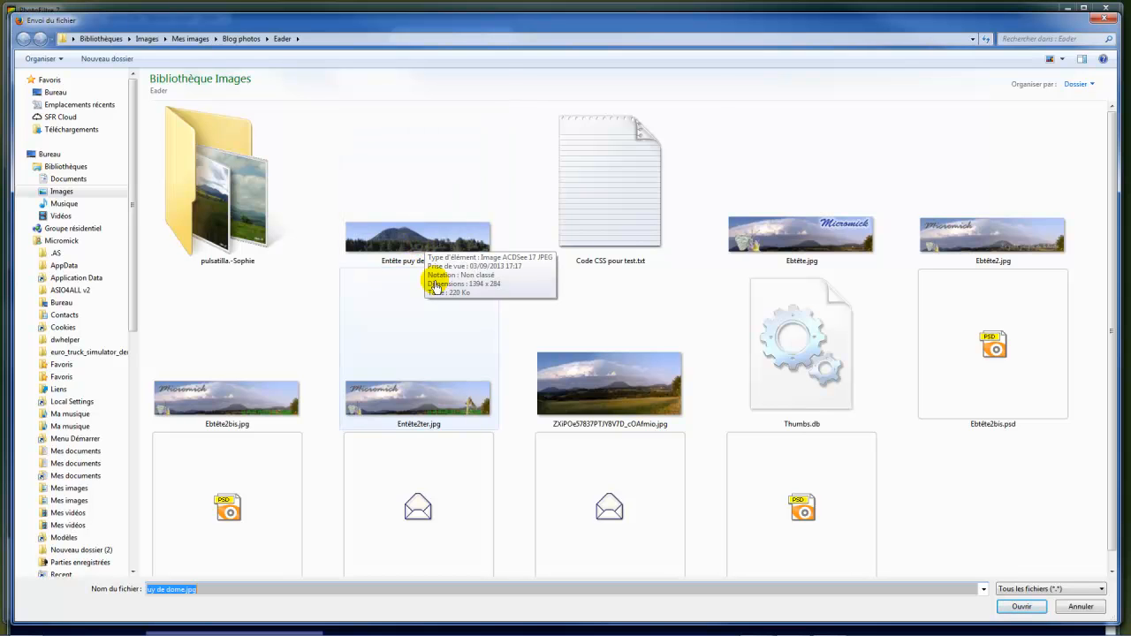
{"action": "left_click", "coordinate": [428, 247]}
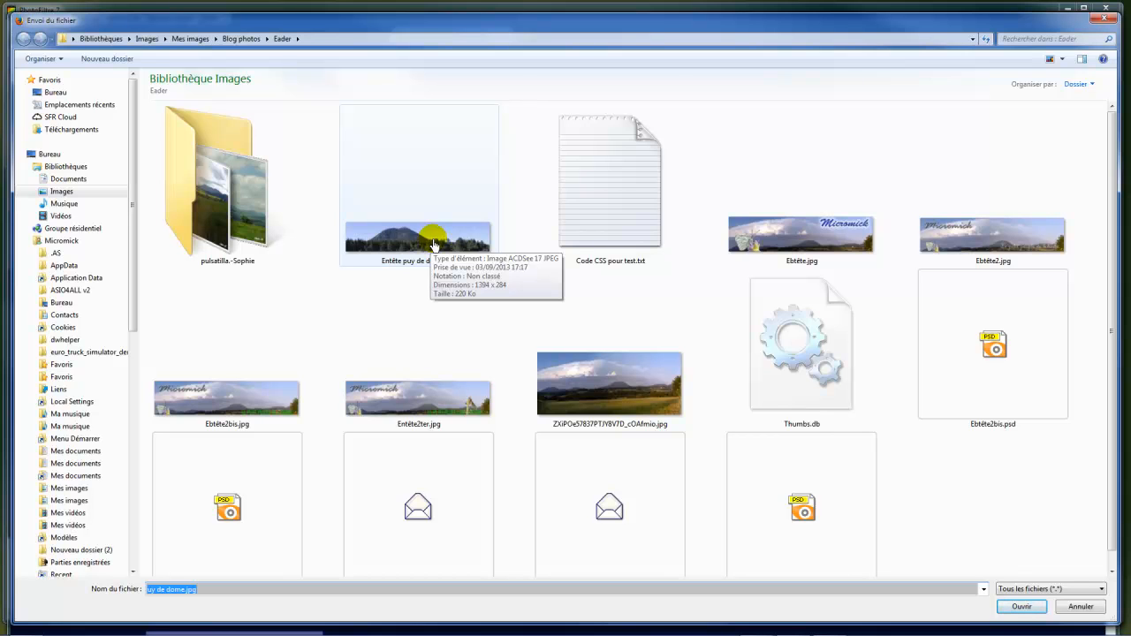
{"action": "double_click", "coordinate": [437, 243]}
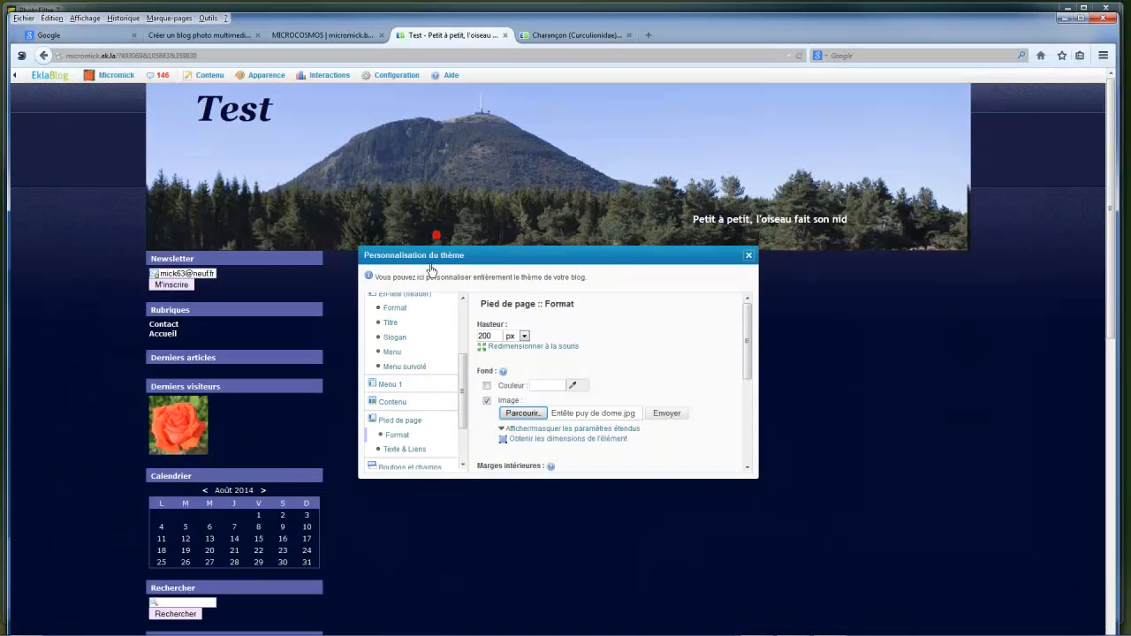
{"action": "left_click", "coordinate": [667, 416]}
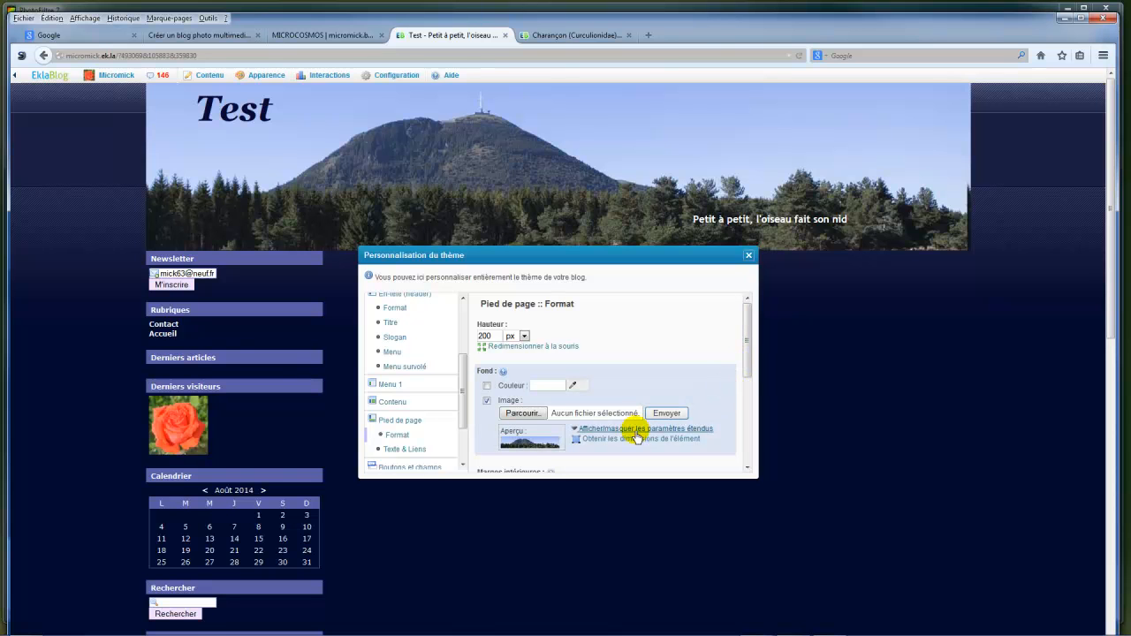
{"action": "left_click", "coordinate": [749, 255]}
{"action": "scroll", "coordinate": [836, 416], "scroll_direction": "down", "scroll_amount": 10}
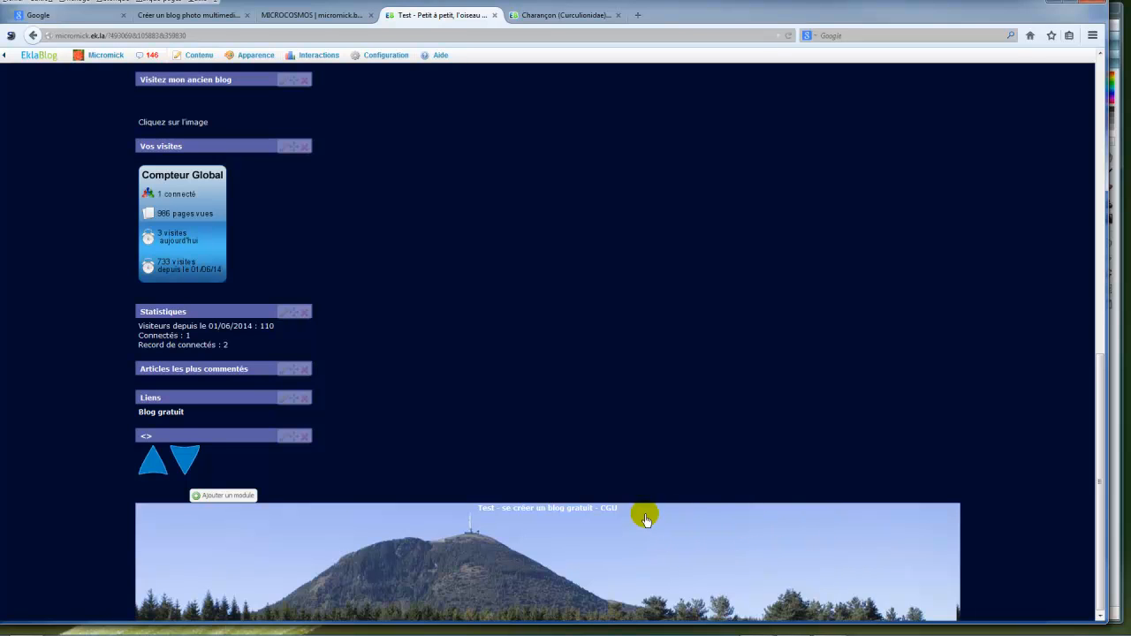
Examine the header and footer of the Charançon article's blog as examples, then return to the Test blog
{"action": "left_click", "coordinate": [331, 18]}
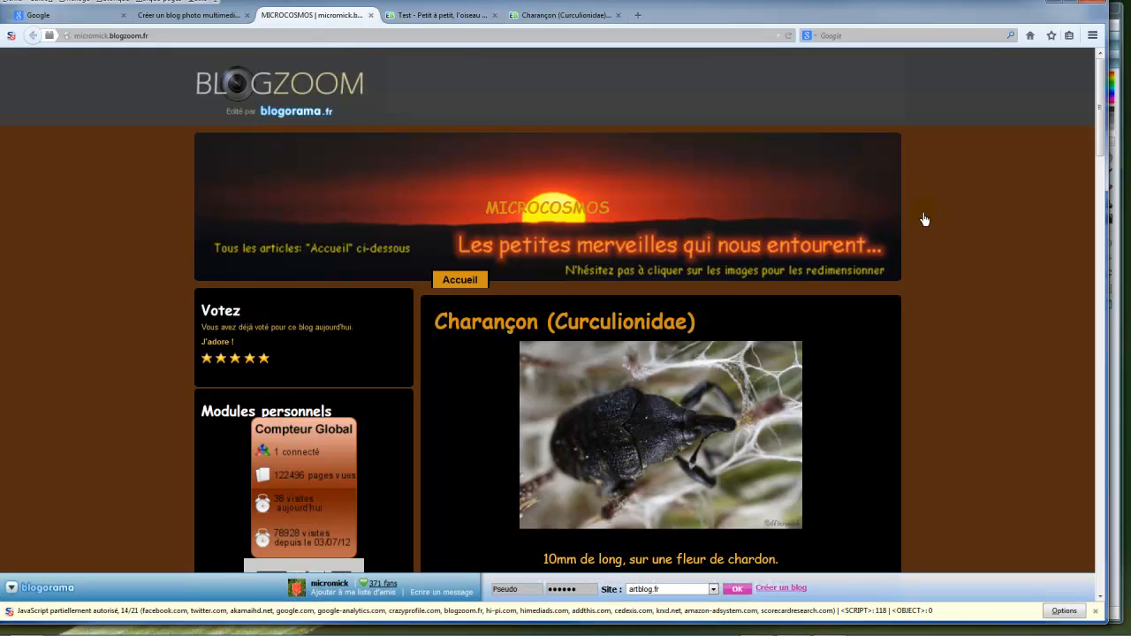
{"action": "left_click", "coordinate": [457, 19]}
{"action": "left_click", "coordinate": [564, 16]}
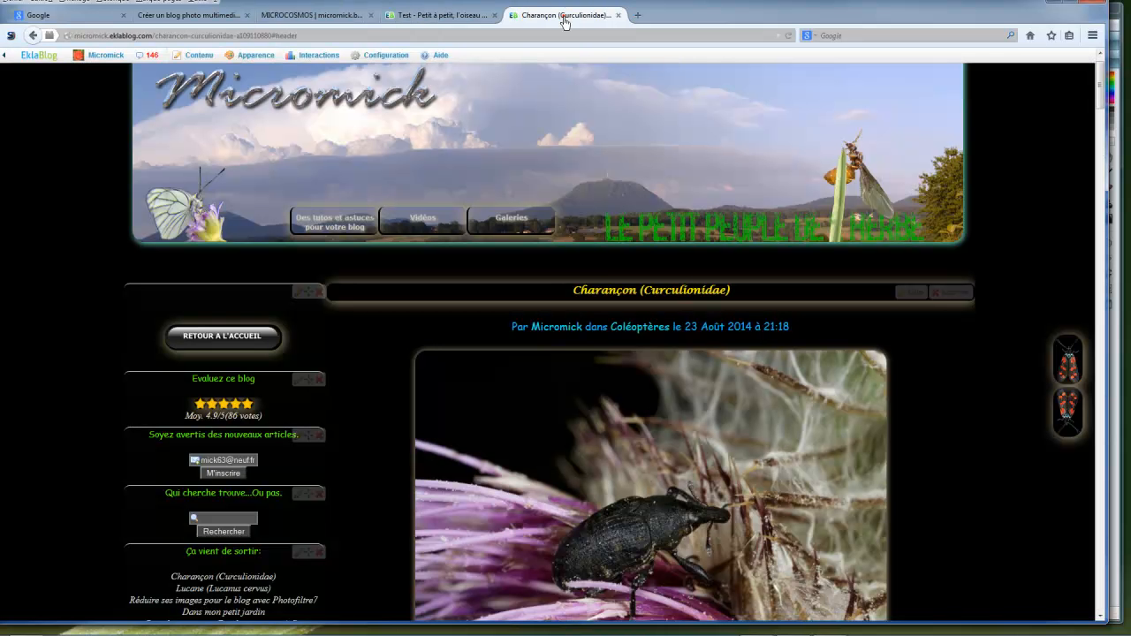
{"action": "left_click", "coordinate": [1070, 422]}
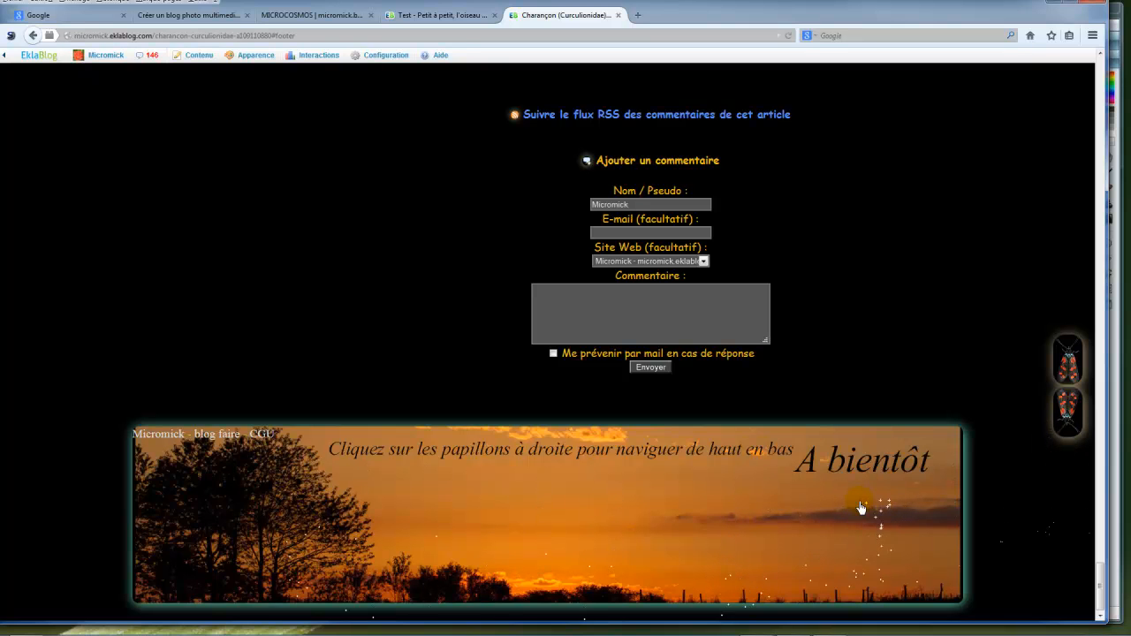
{"action": "left_click", "coordinate": [1068, 364]}
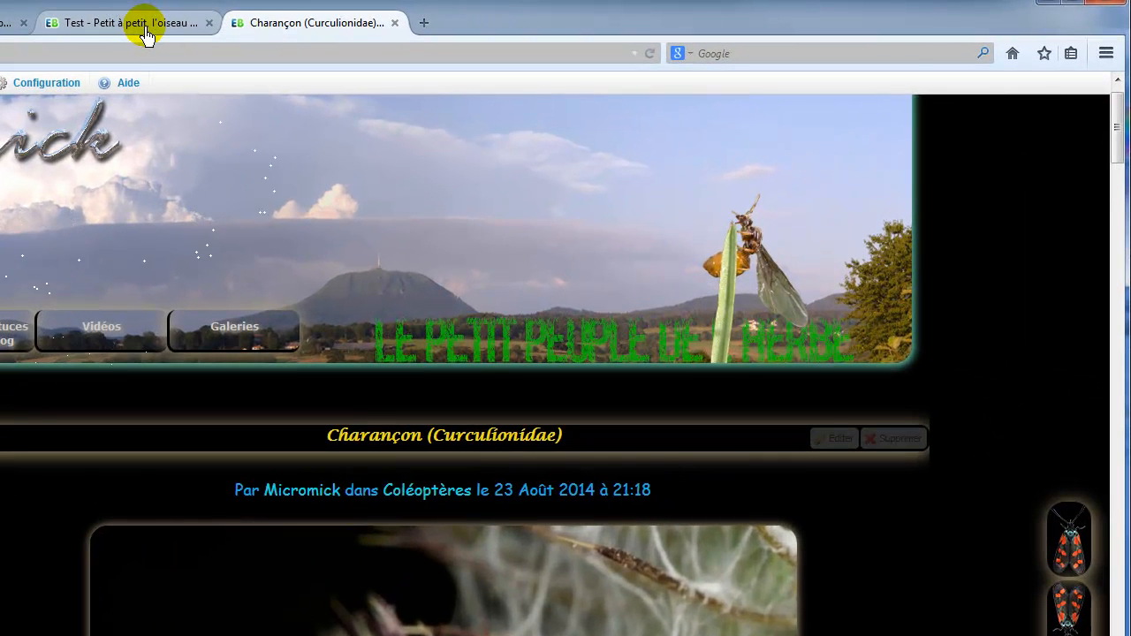
{"action": "left_click", "coordinate": [145, 35]}
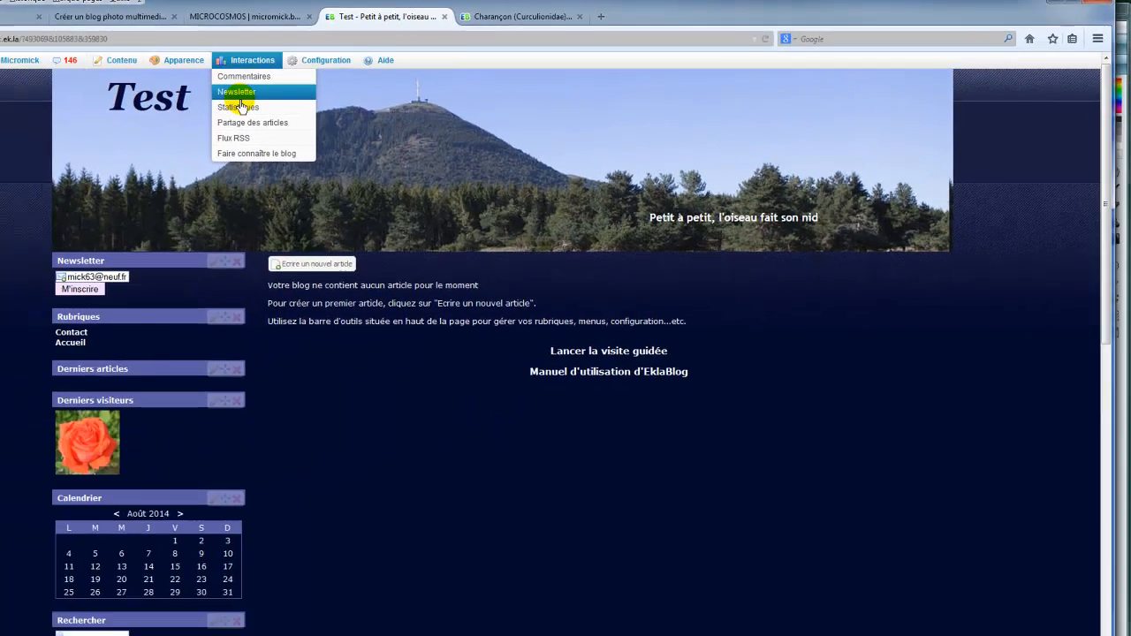
Reopen the theme customisation and set the header title's font size to 0 px
{"action": "mouse_move", "coordinate": [254, 56]}
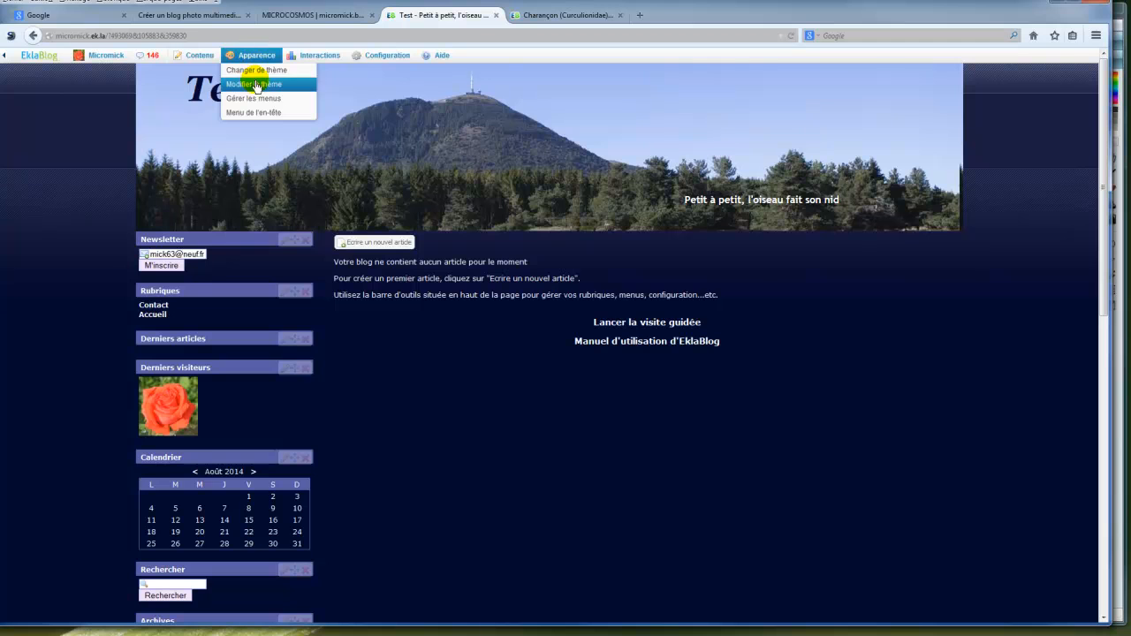
{"action": "left_click", "coordinate": [255, 84]}
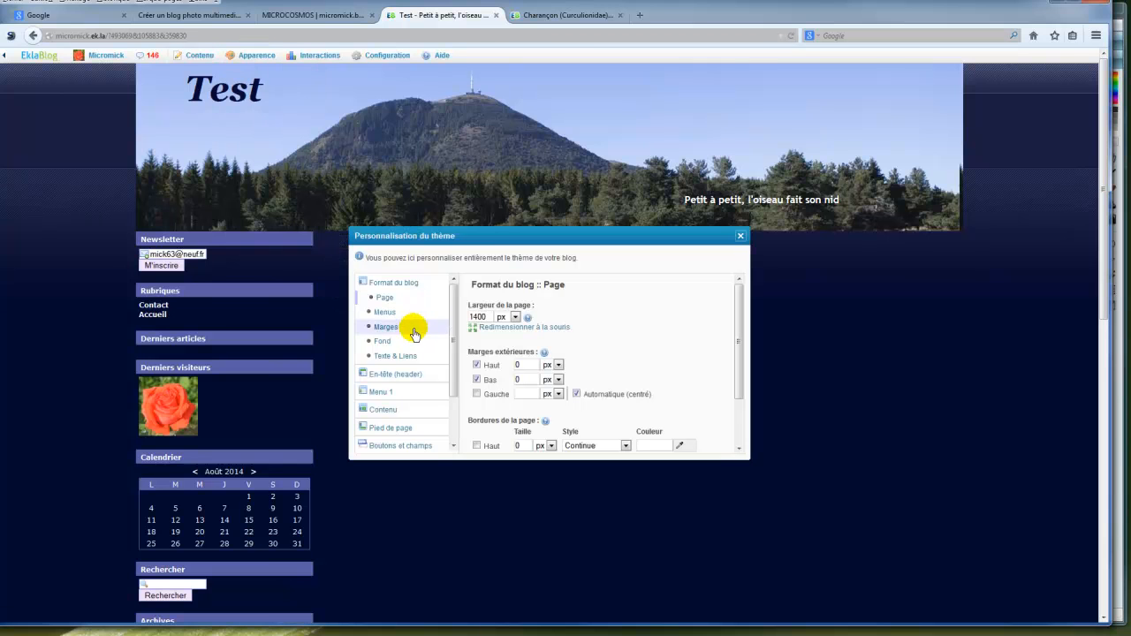
{"action": "left_click", "coordinate": [407, 374]}
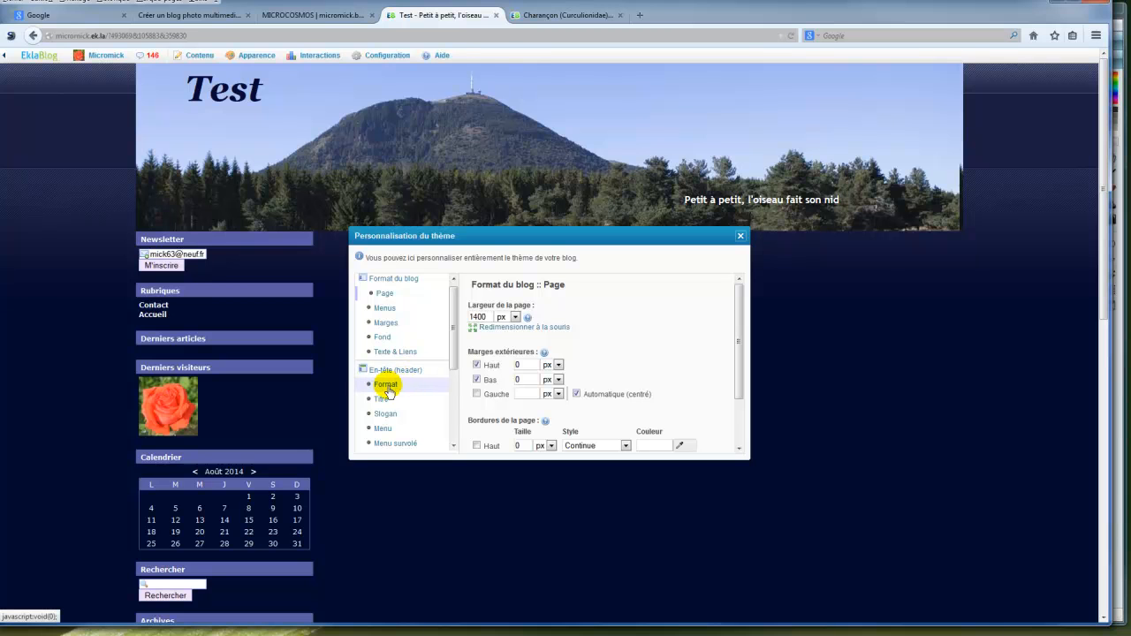
{"action": "left_click", "coordinate": [384, 403]}
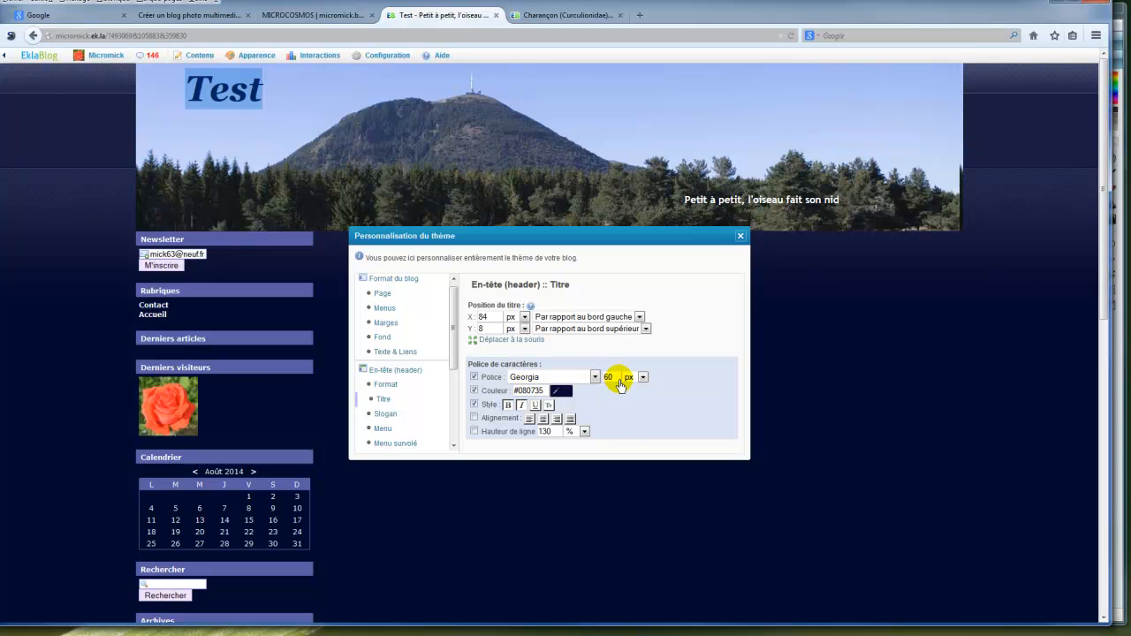
{"action": "left_click_drag", "start_coordinate": [621, 378], "coordinate": [594, 382]}
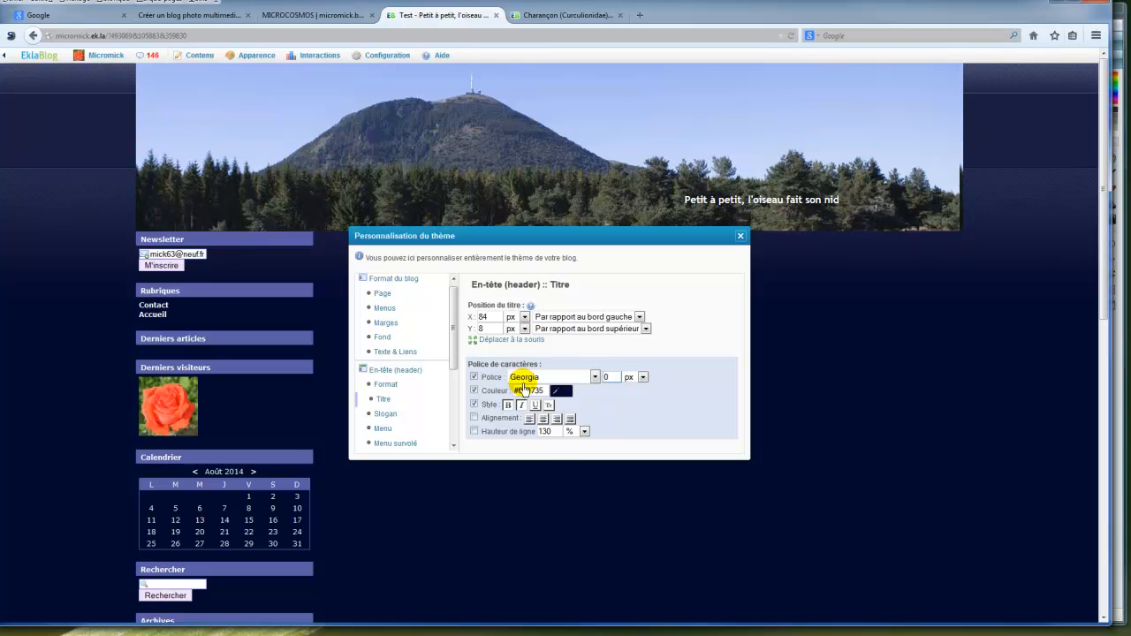
{"action": "left_click", "coordinate": [612, 378]}
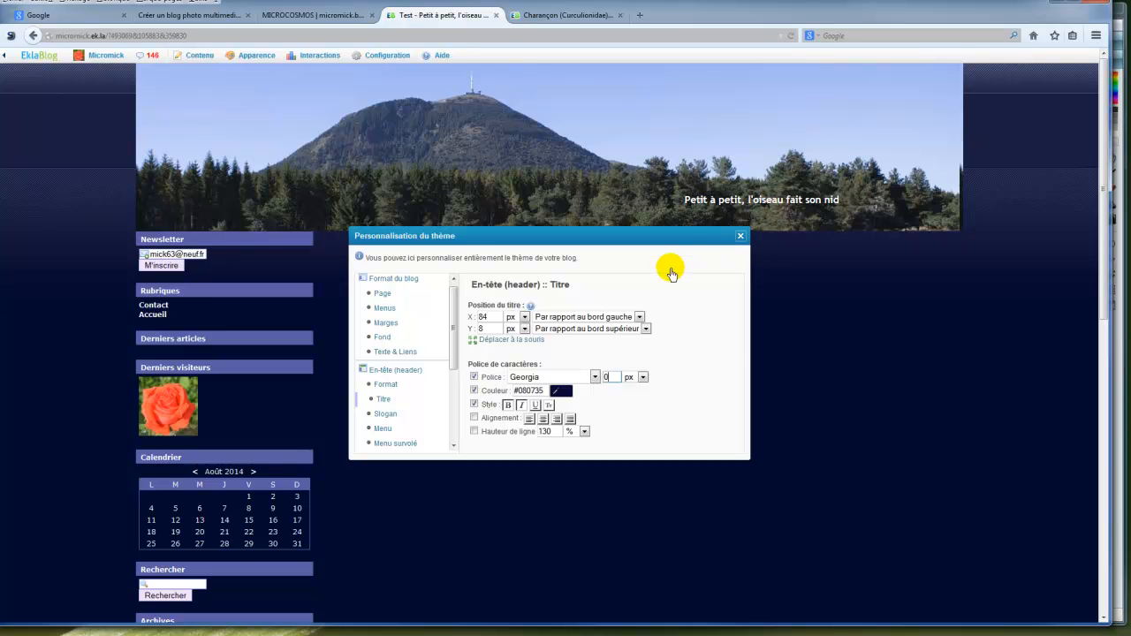
Set the header slogan's font to Comic Sans MS at 0 px and close the theme customisation
{"action": "left_click", "coordinate": [391, 417]}
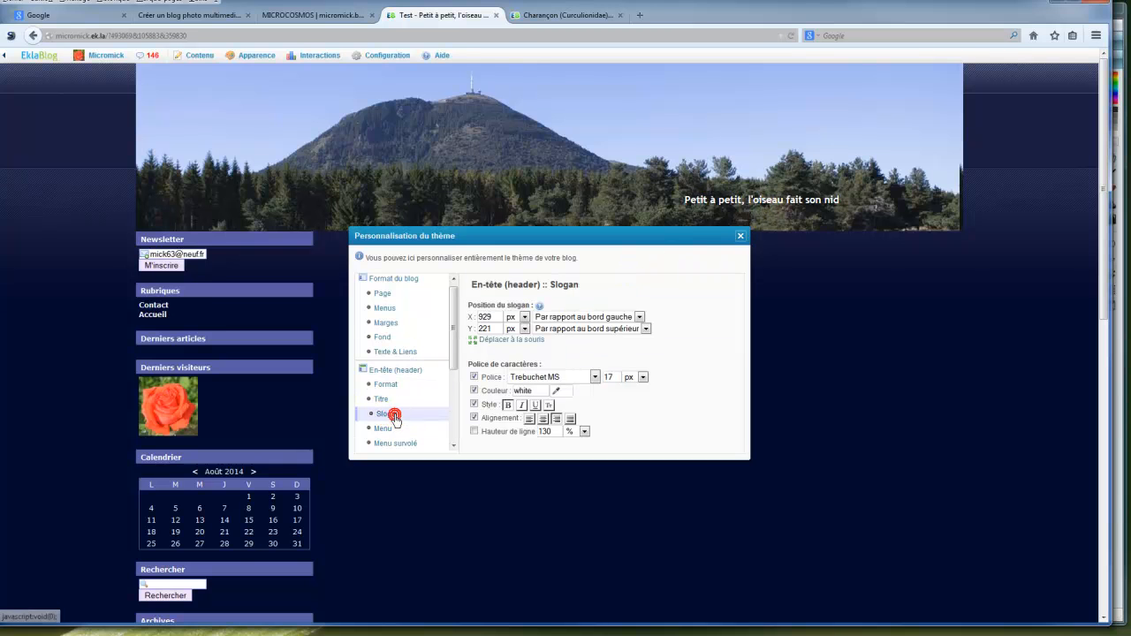
{"action": "left_click", "coordinate": [592, 377]}
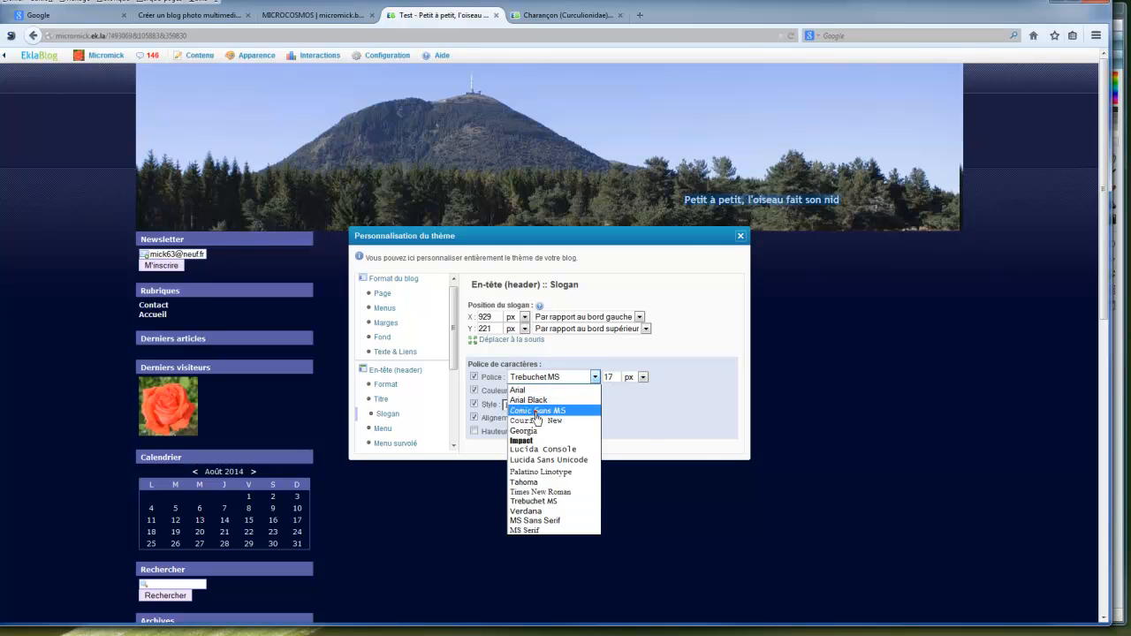
{"action": "left_click", "coordinate": [537, 411]}
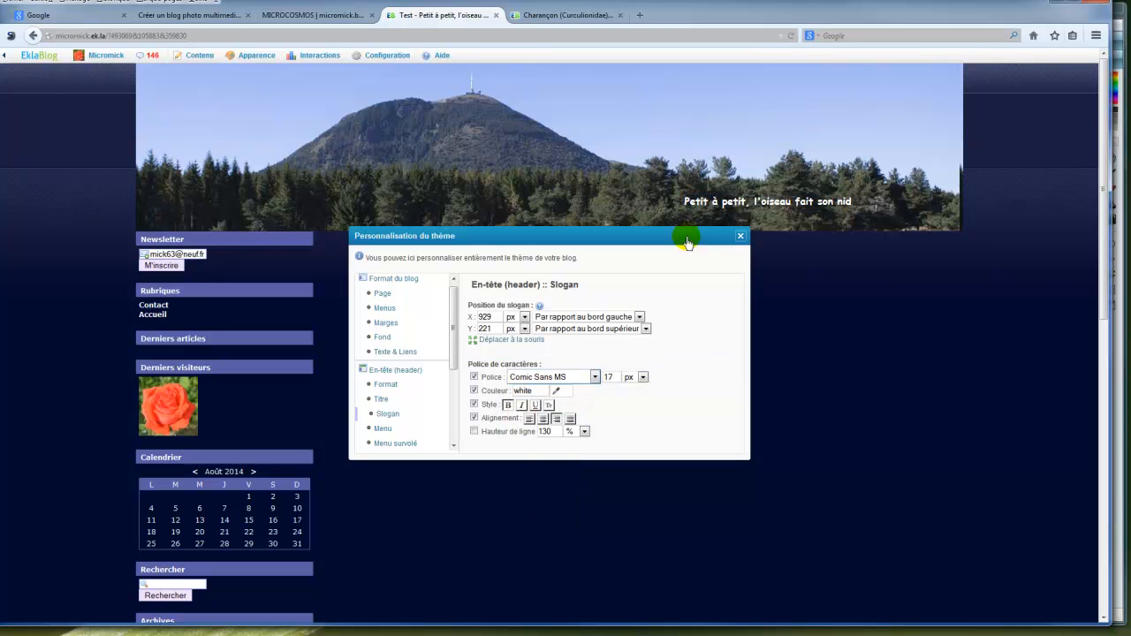
{"action": "left_click", "coordinate": [610, 376]}
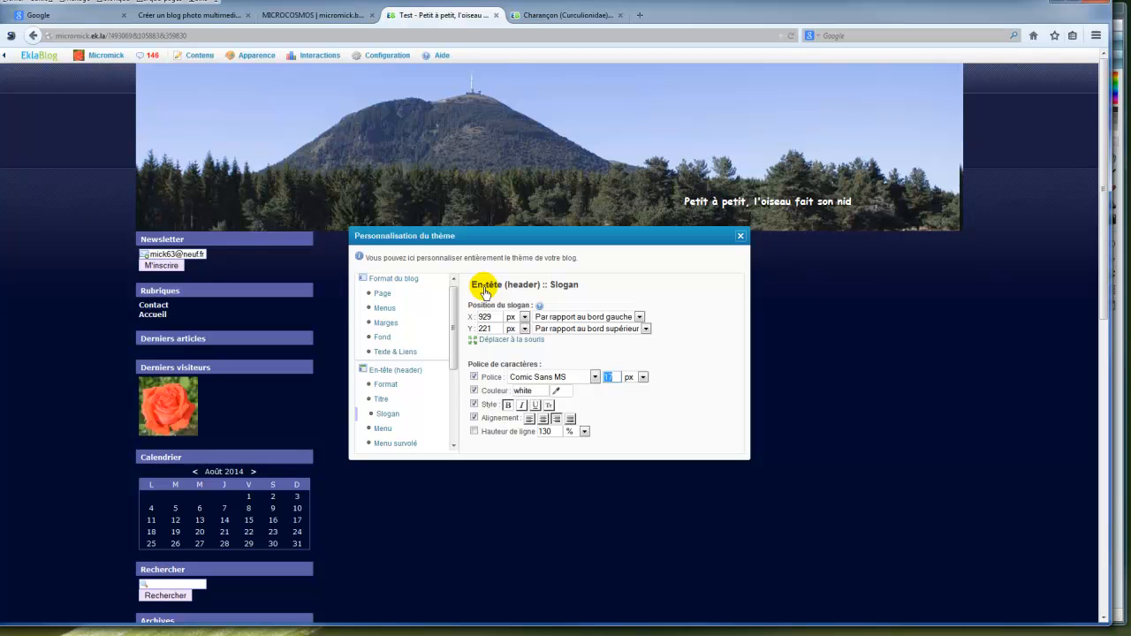
{"action": "type", "text": "0"}
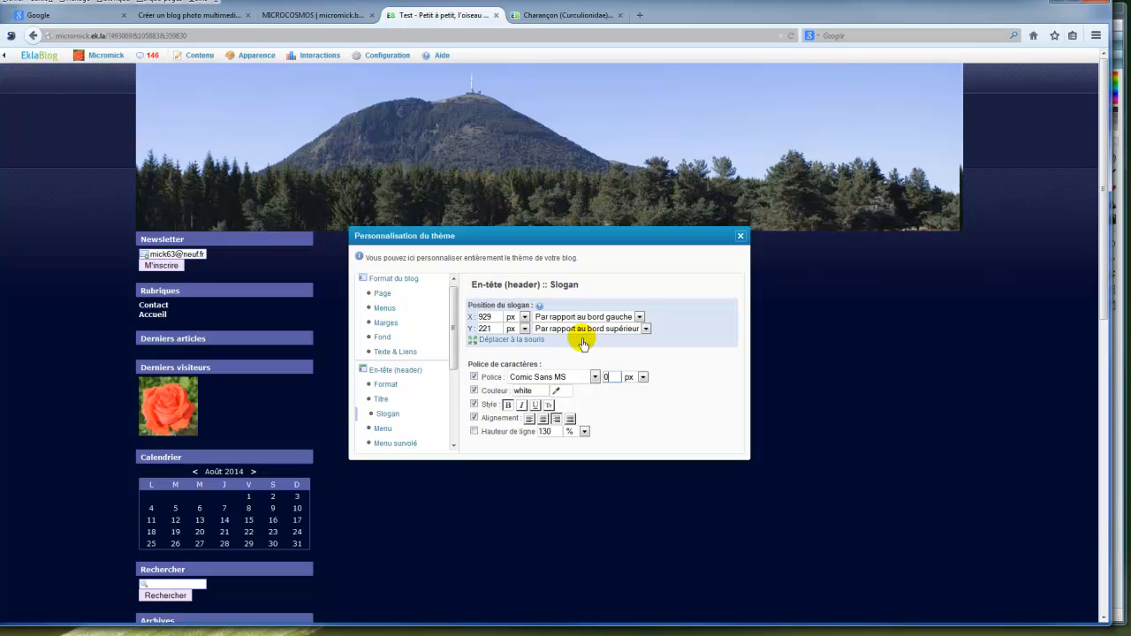
{"action": "left_click", "coordinate": [741, 237]}
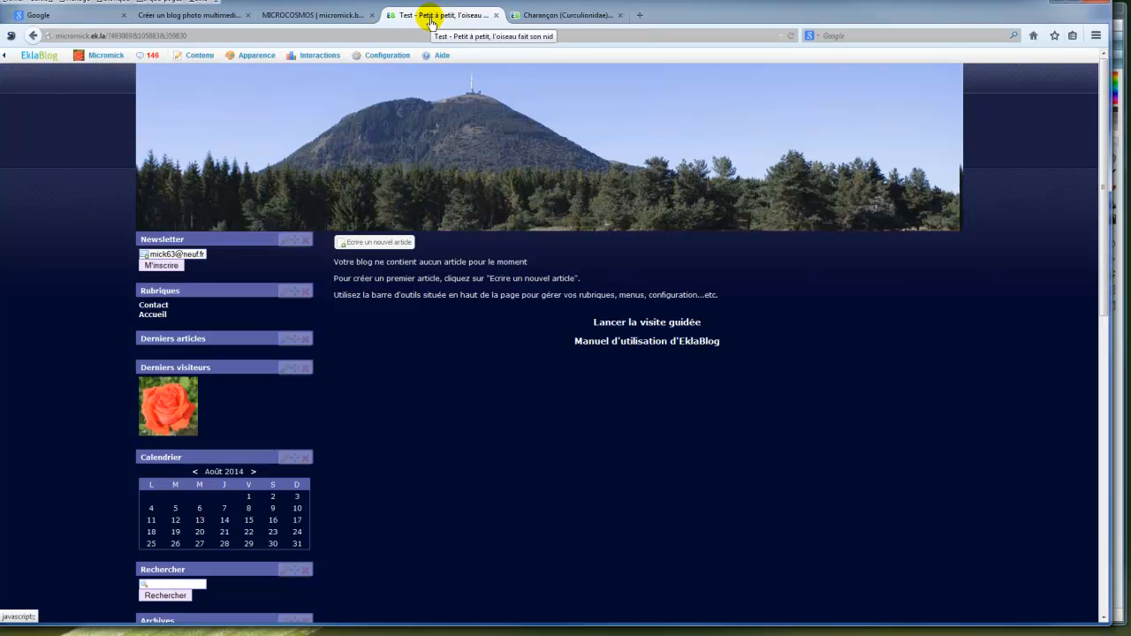
Examine the title and slogan in the general configuration of the Charançon article's blog
{"action": "left_click", "coordinate": [553, 18]}
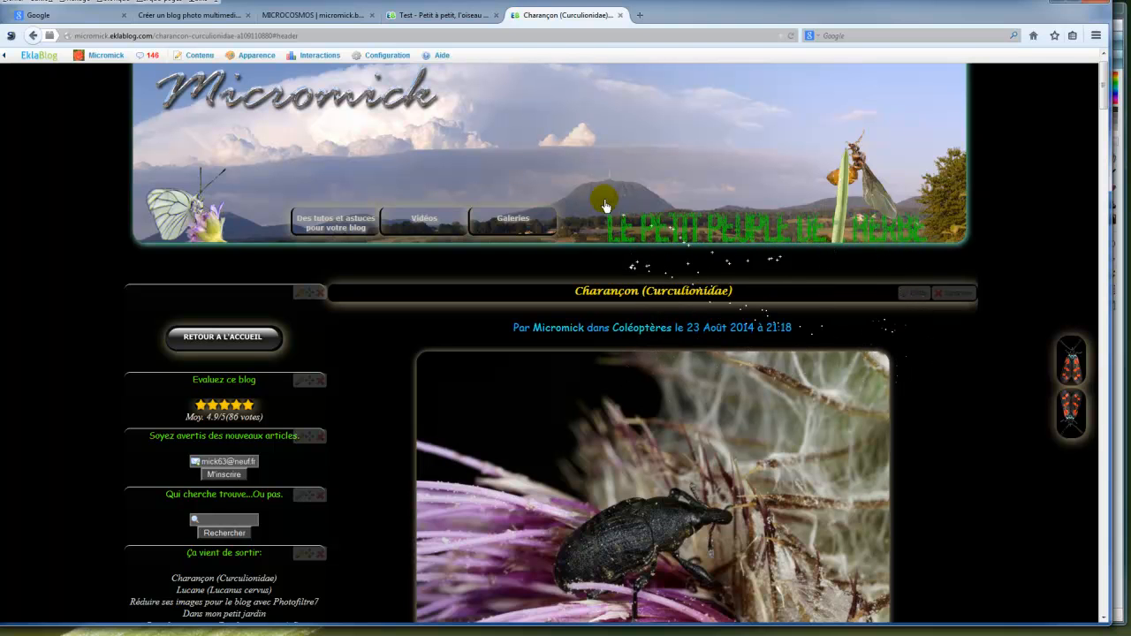
{"action": "mouse_move", "coordinate": [389, 57]}
{"action": "left_click", "coordinate": [395, 71]}
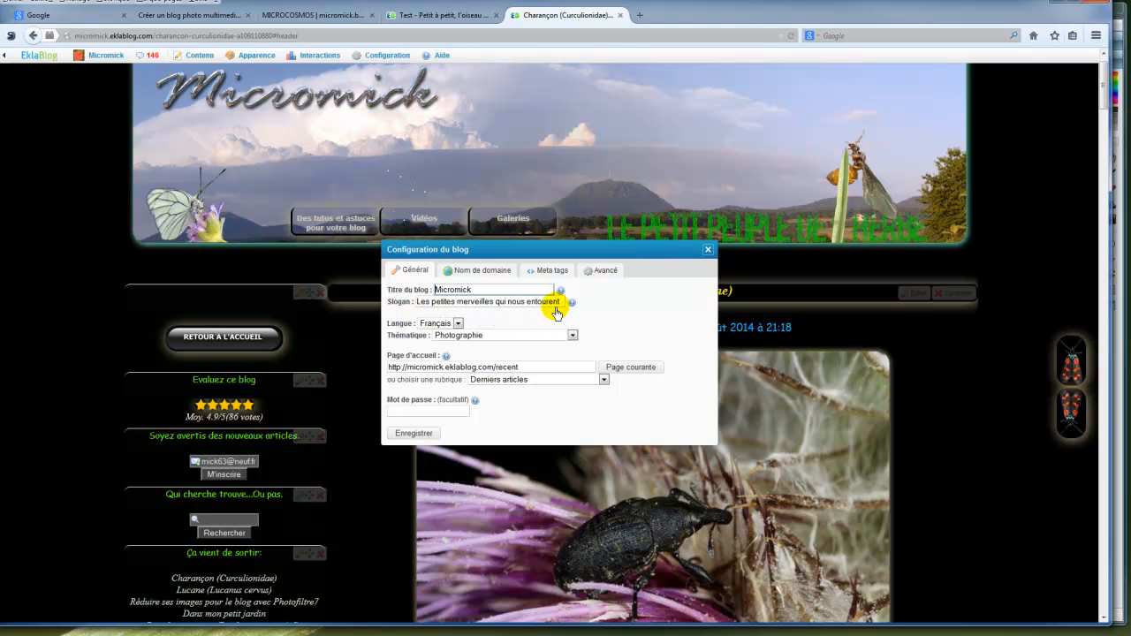
{"action": "left_click", "coordinate": [708, 253]}
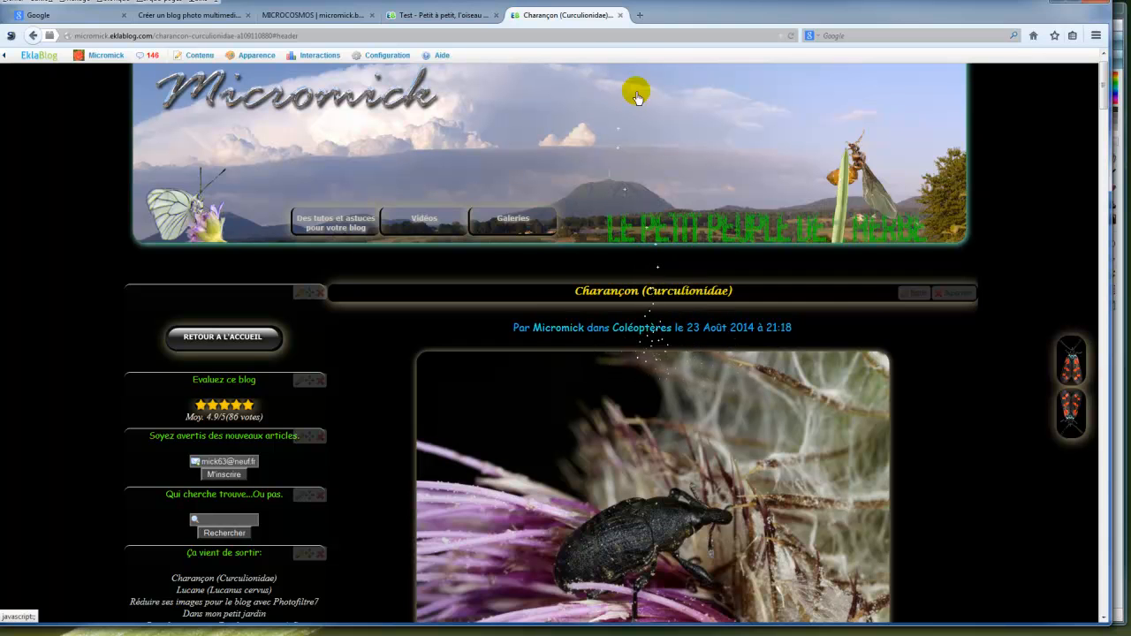
Return to the Test blog, start a new article and open its Chapô for editing
{"action": "left_click", "coordinate": [440, 15]}
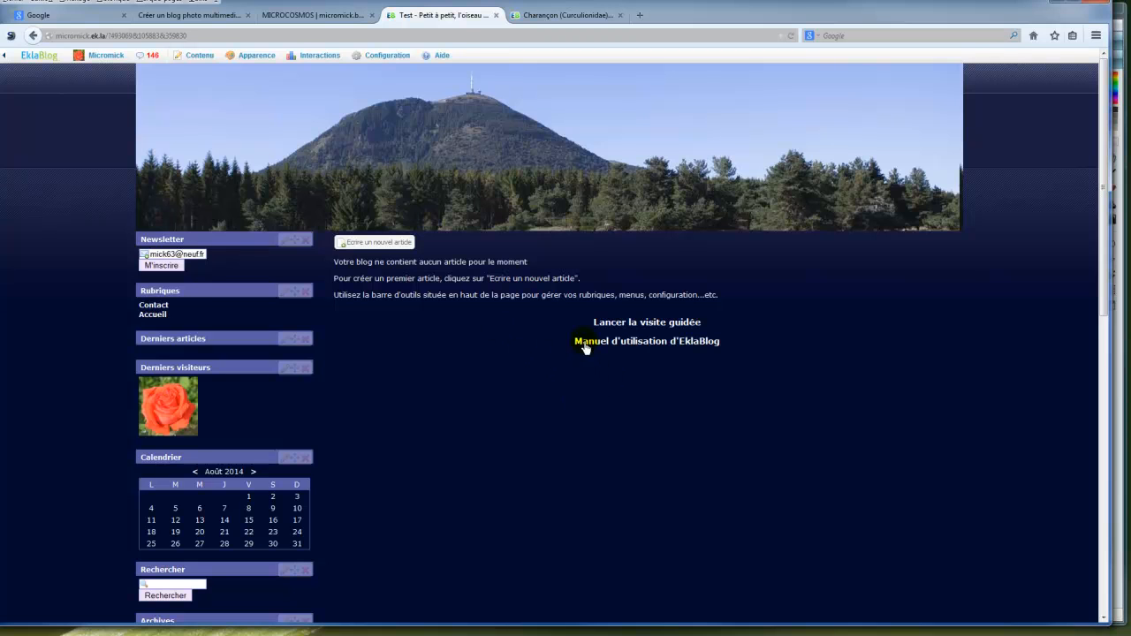
{"action": "left_click", "coordinate": [387, 245]}
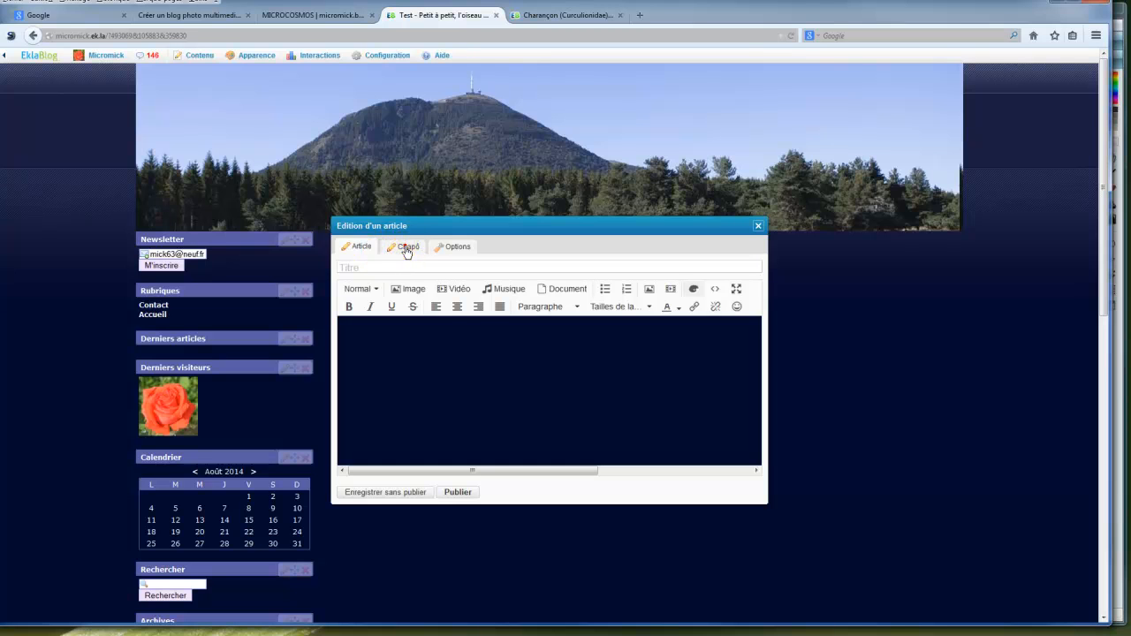
{"action": "left_click", "coordinate": [406, 250]}
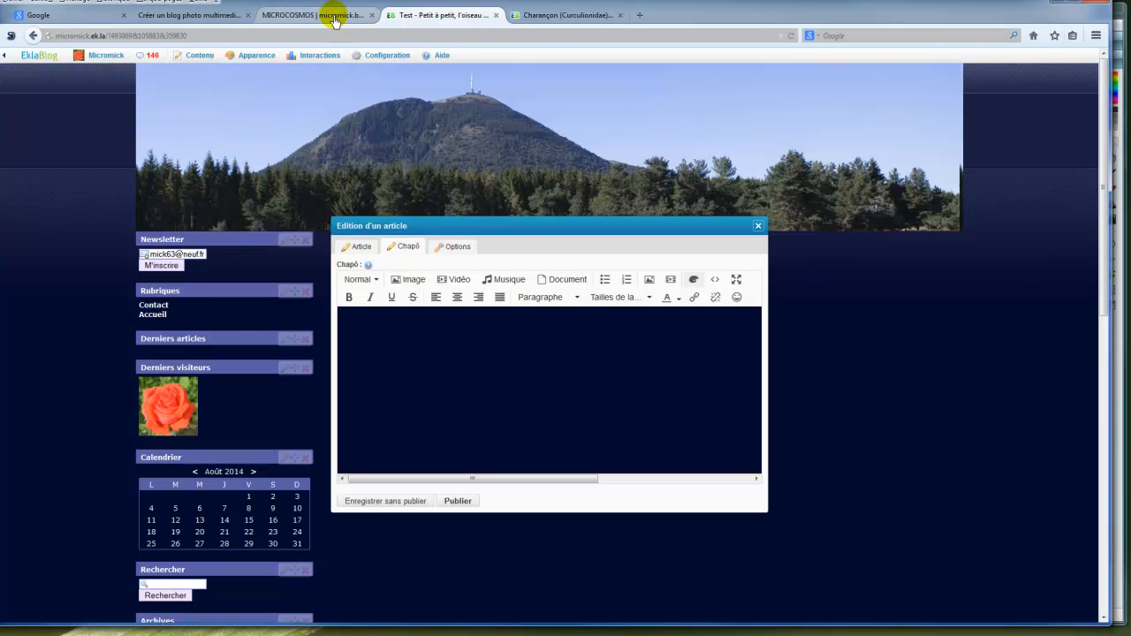
Examine the Charançon article's excerpt on the example blog's home page, then its full text and photo layout
{"action": "left_click", "coordinate": [539, 15]}
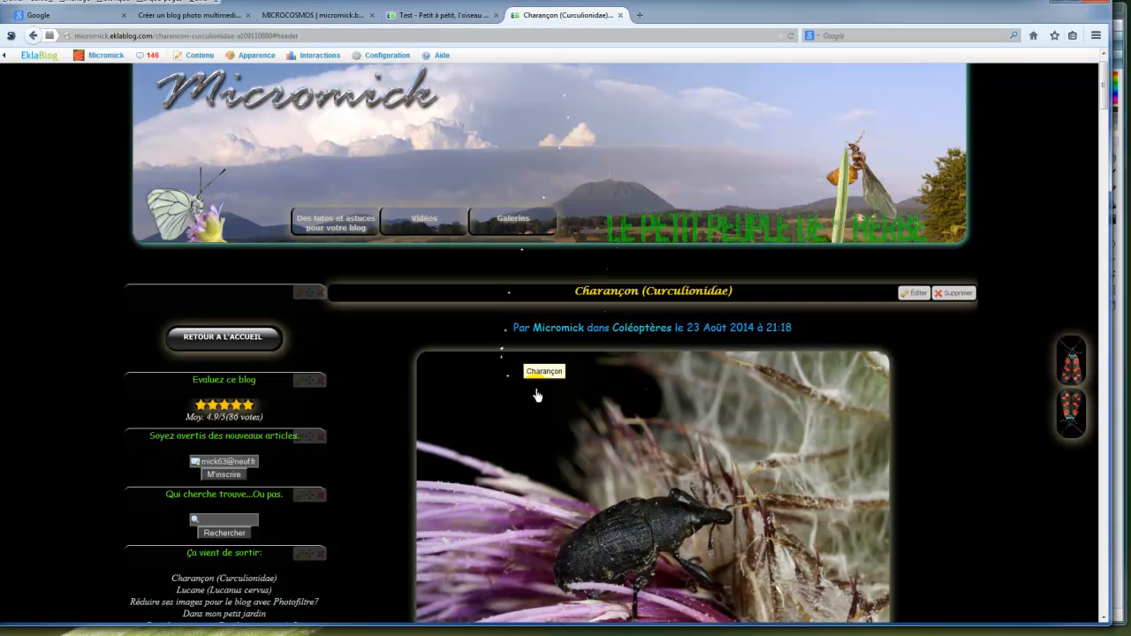
{"action": "left_click", "coordinate": [215, 339]}
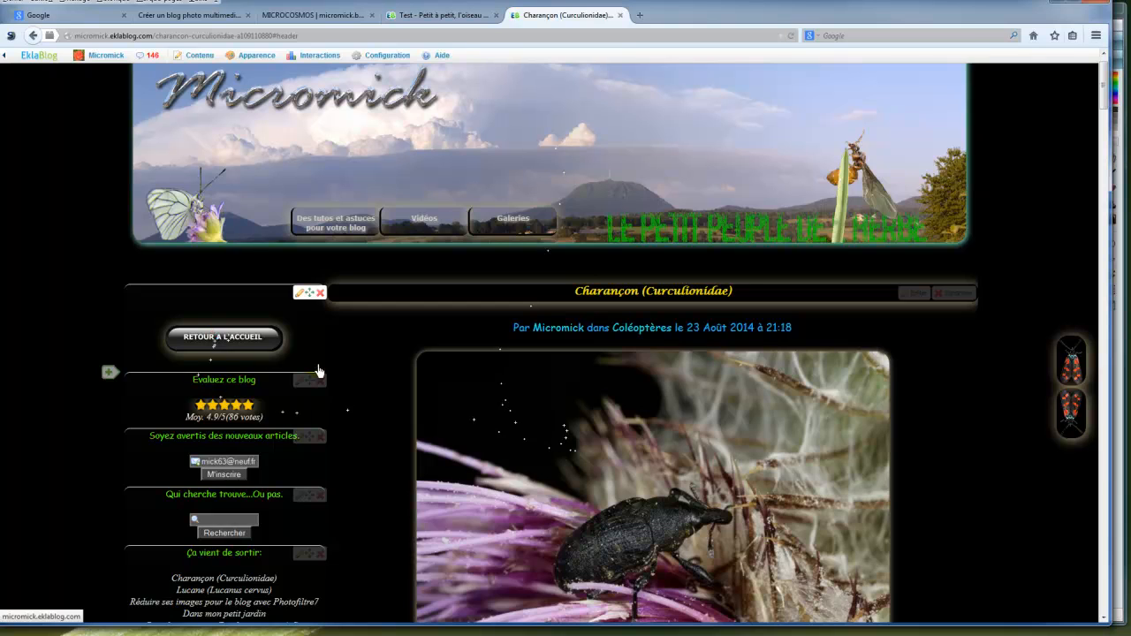
{"action": "scroll", "coordinate": [518, 460], "scroll_direction": "down", "scroll_amount": 5}
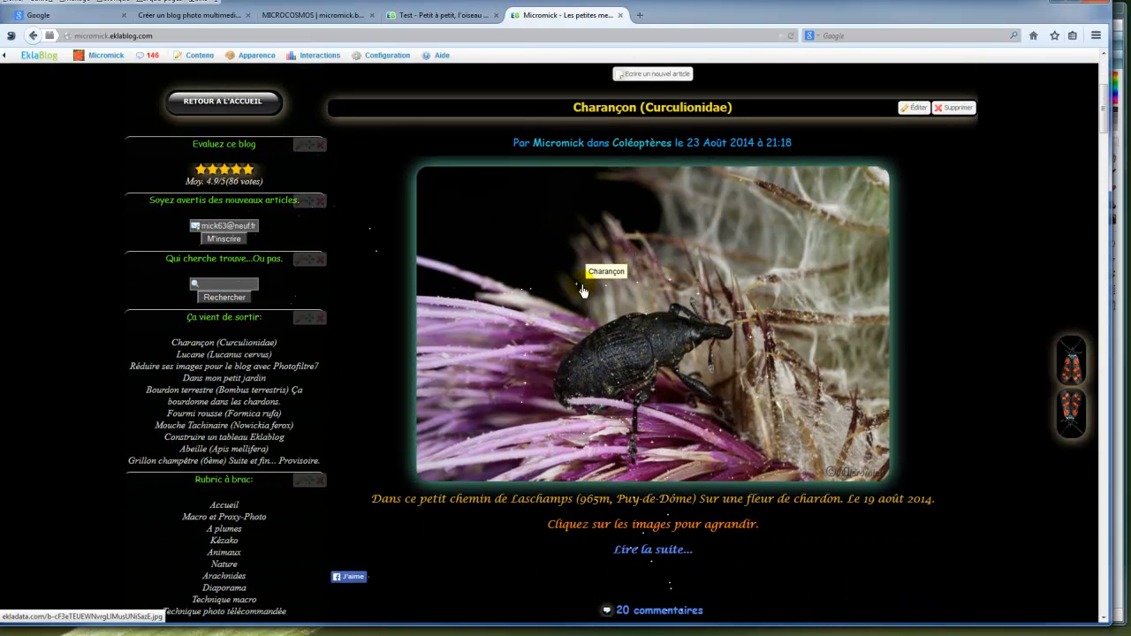
{"action": "left_click", "coordinate": [642, 560]}
{"action": "scroll", "coordinate": [760, 459], "scroll_direction": "down", "scroll_amount": 5}
{"action": "scroll", "coordinate": [764, 457], "scroll_direction": "down", "scroll_amount": 5}
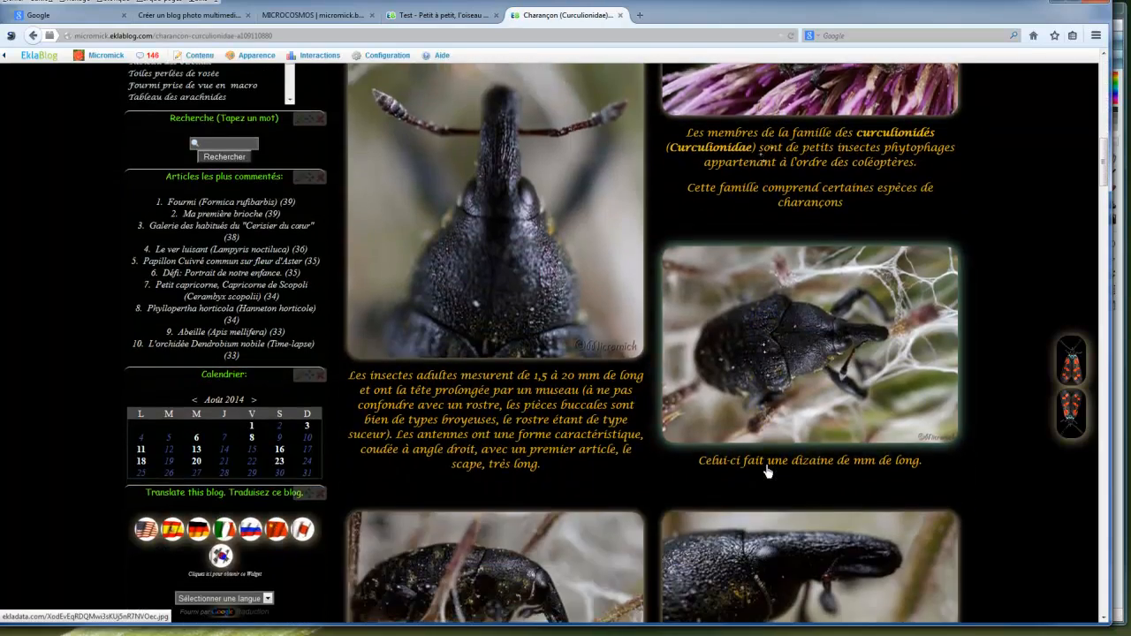
{"action": "scroll", "coordinate": [767, 472], "scroll_direction": "down", "scroll_amount": 2}
{"action": "scroll", "coordinate": [765, 424], "scroll_direction": "up", "scroll_amount": 8}
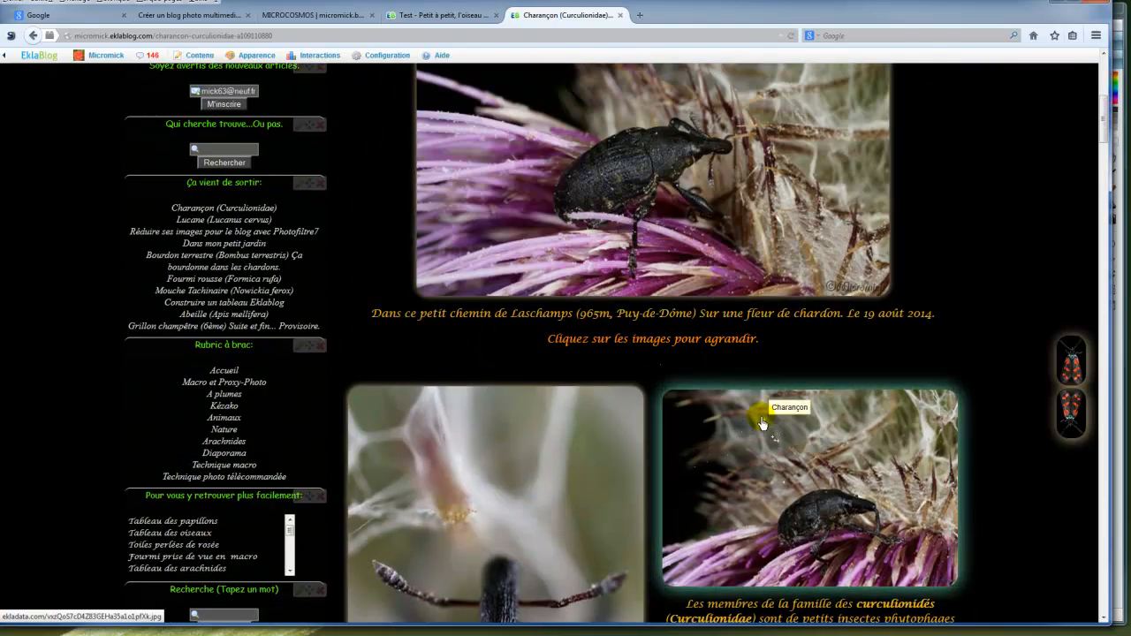
{"action": "scroll", "coordinate": [764, 423], "scroll_direction": "up", "scroll_amount": 2}
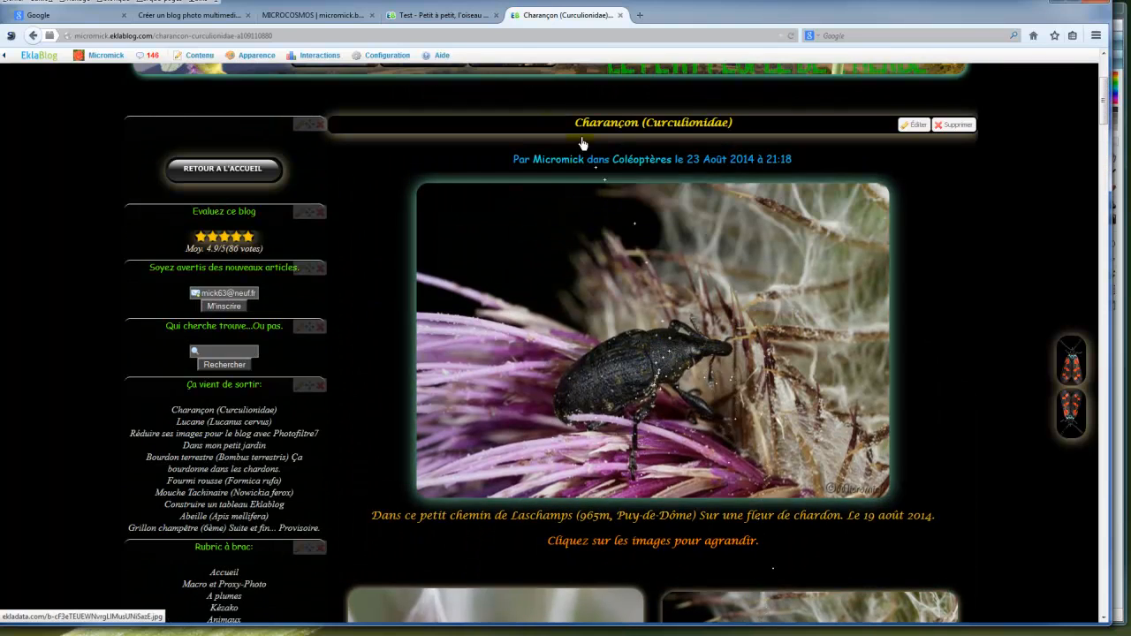
Return to the Test blog's Chapô and upload the image Pucerons-Canon 7D 021.jpg from the folder tableau 6 photos
{"action": "left_click", "coordinate": [442, 15]}
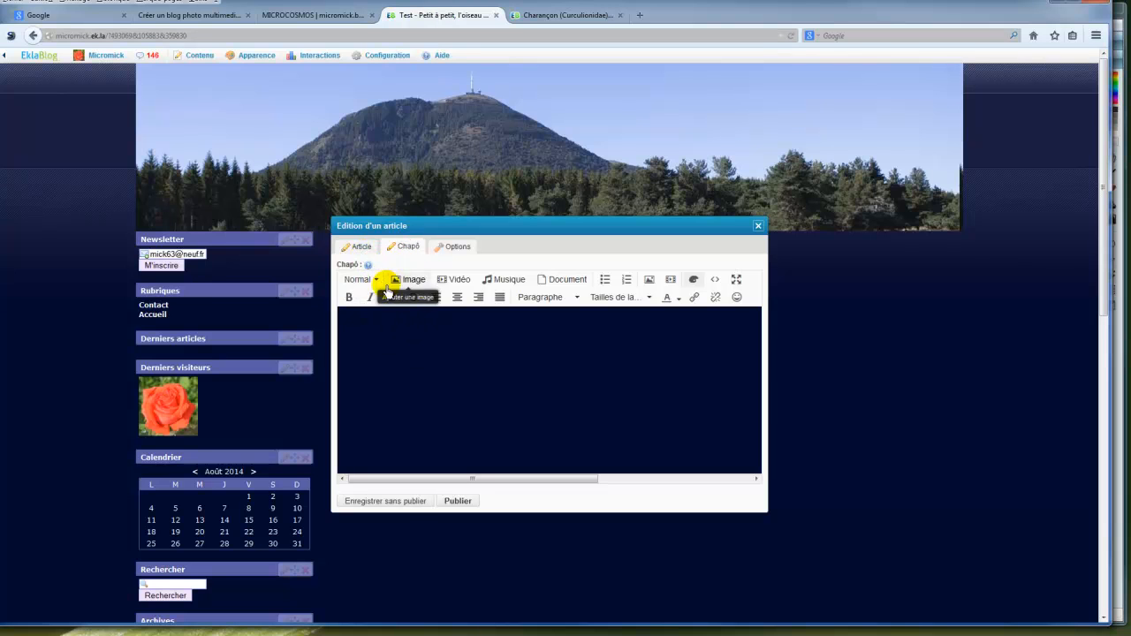
{"action": "left_click", "coordinate": [415, 281]}
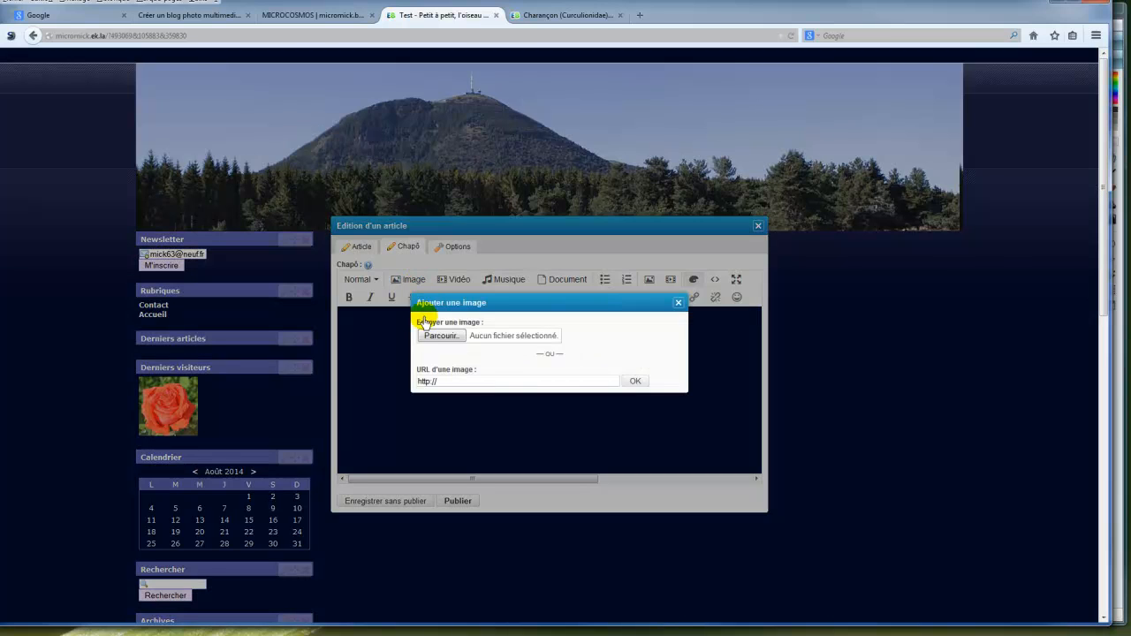
{"action": "left_click", "coordinate": [443, 337]}
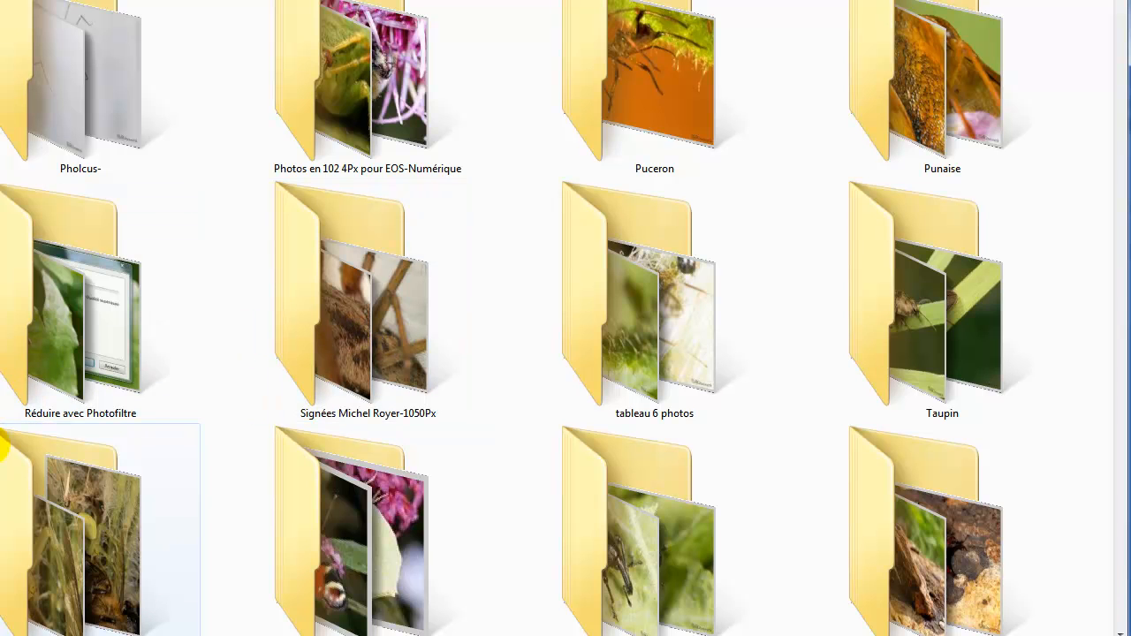
{"action": "double_click", "coordinate": [612, 315]}
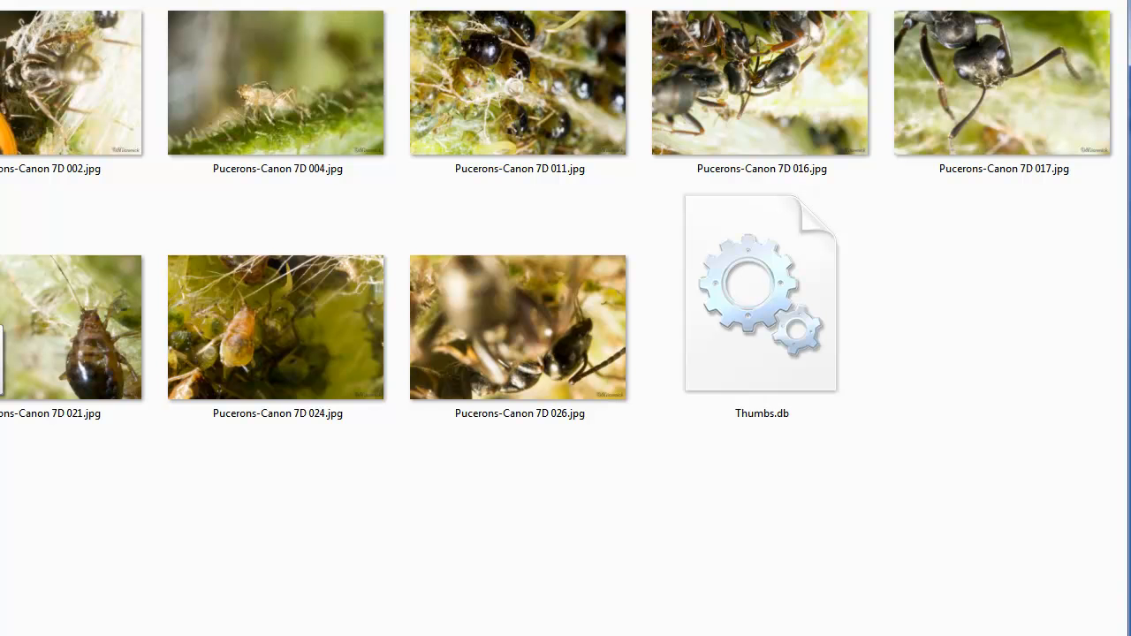
{"action": "double_click", "coordinate": [53, 336]}
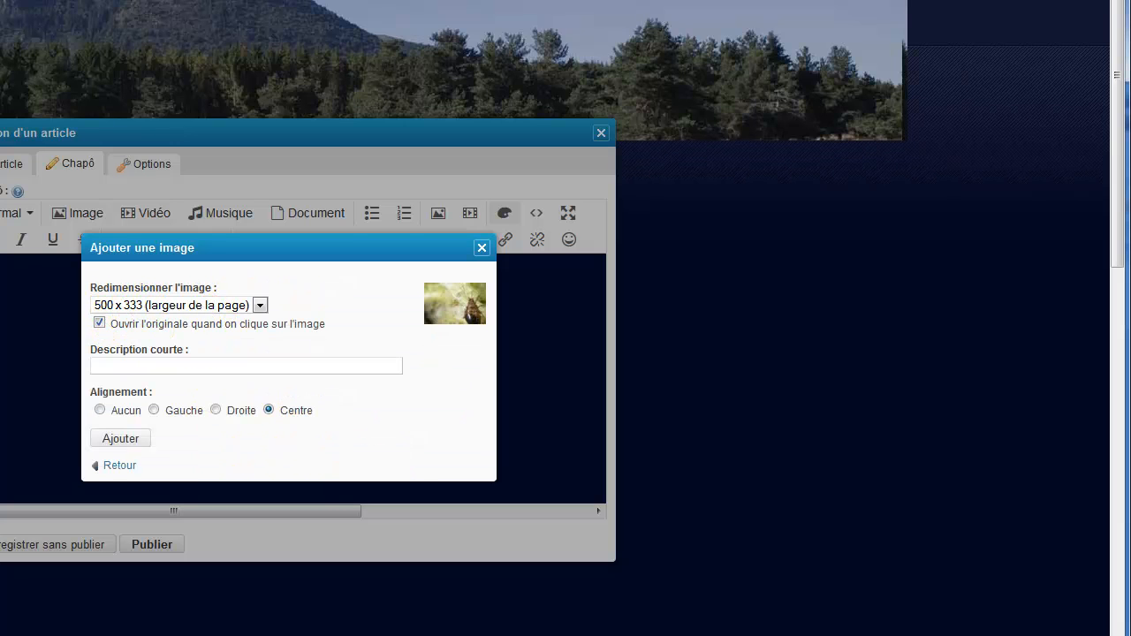
Resize the uploaded image to a custom width of 800 pixels with proportions kept, and add it centred to the Chapô
{"action": "left_click", "coordinate": [259, 306]}
{"action": "left_click", "coordinate": [155, 379]}
{"action": "left_click_drag", "start_coordinate": [118, 325], "coordinate": [71, 328]}
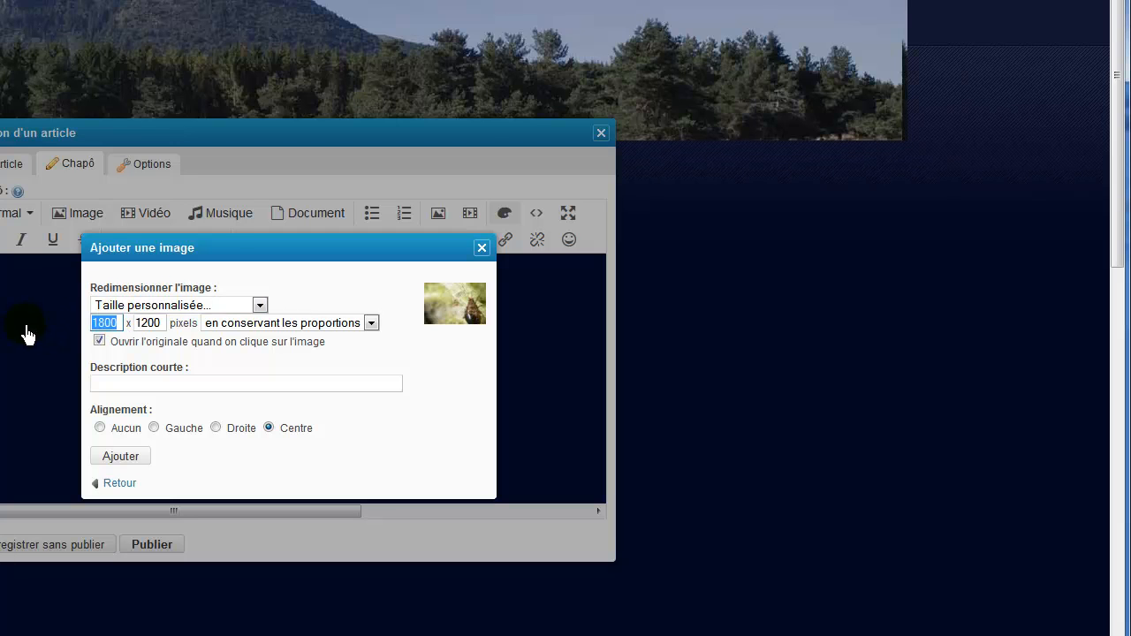
{"action": "type", "text": "5"}
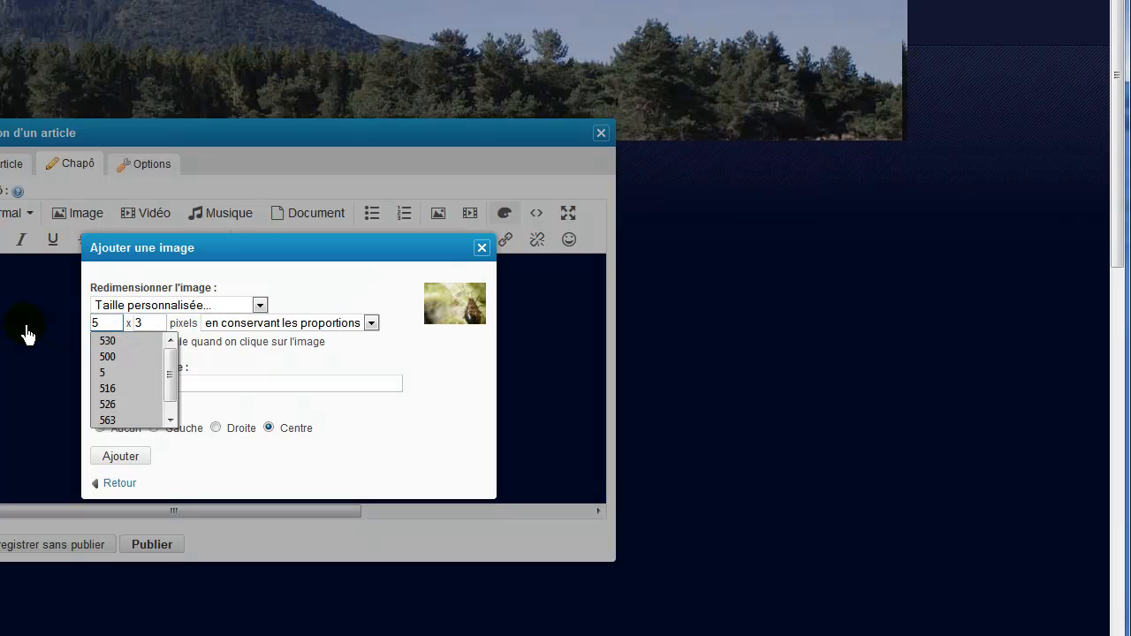
{"action": "key", "text": "BackSpace"}
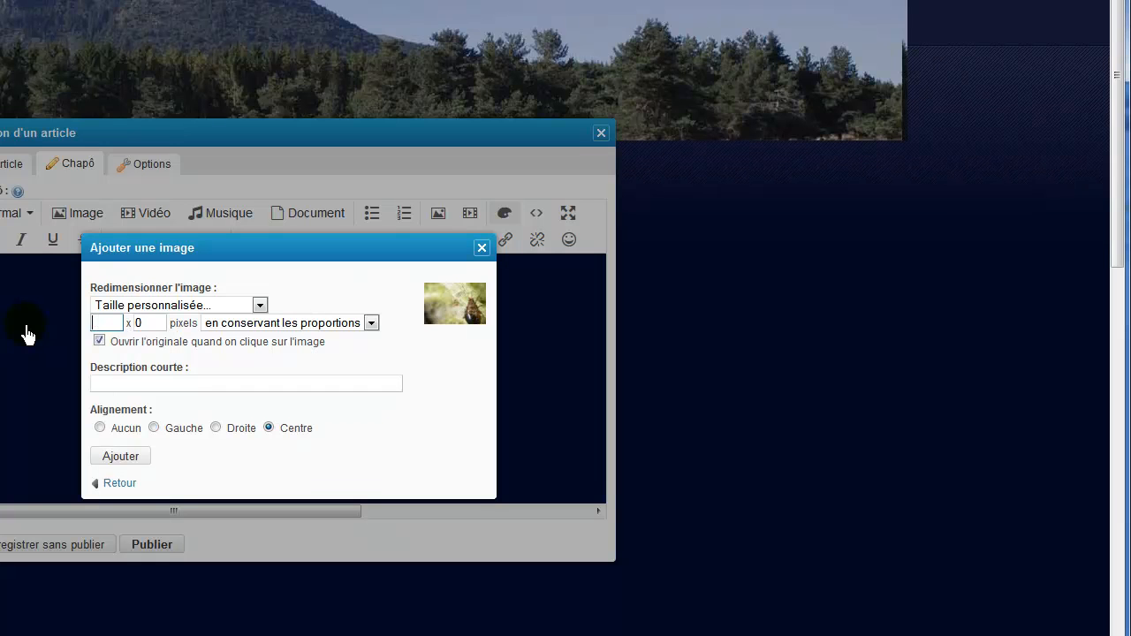
{"action": "type", "text": "800"}
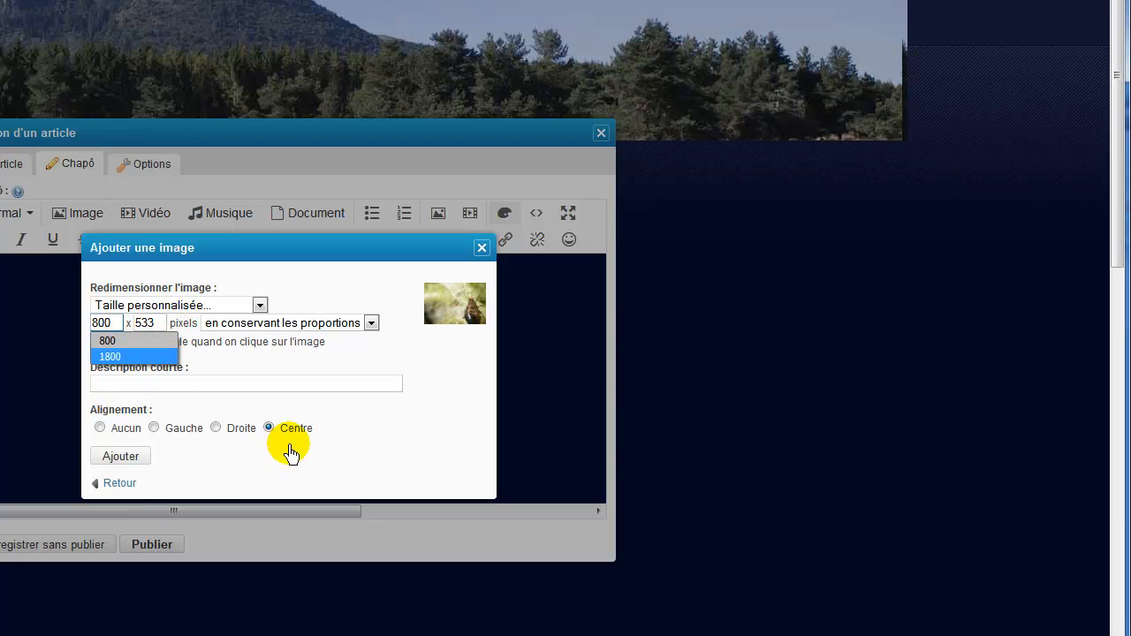
{"action": "left_click", "coordinate": [122, 456]}
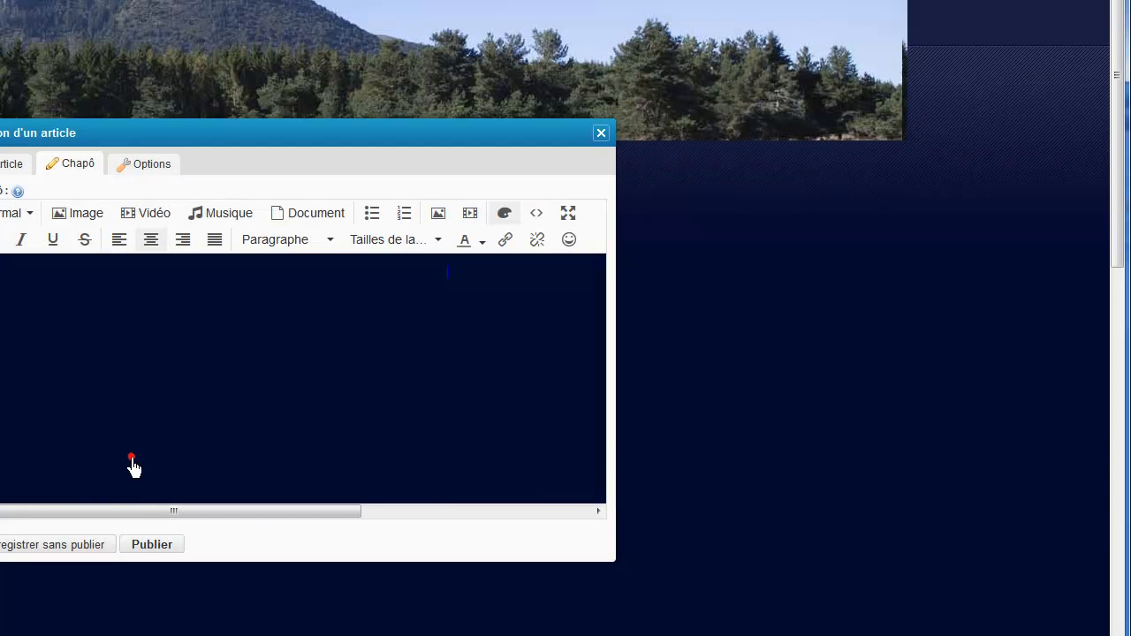
Save the article without publishing, close the editor and review the photo on the article page
{"action": "left_click", "coordinate": [69, 556]}
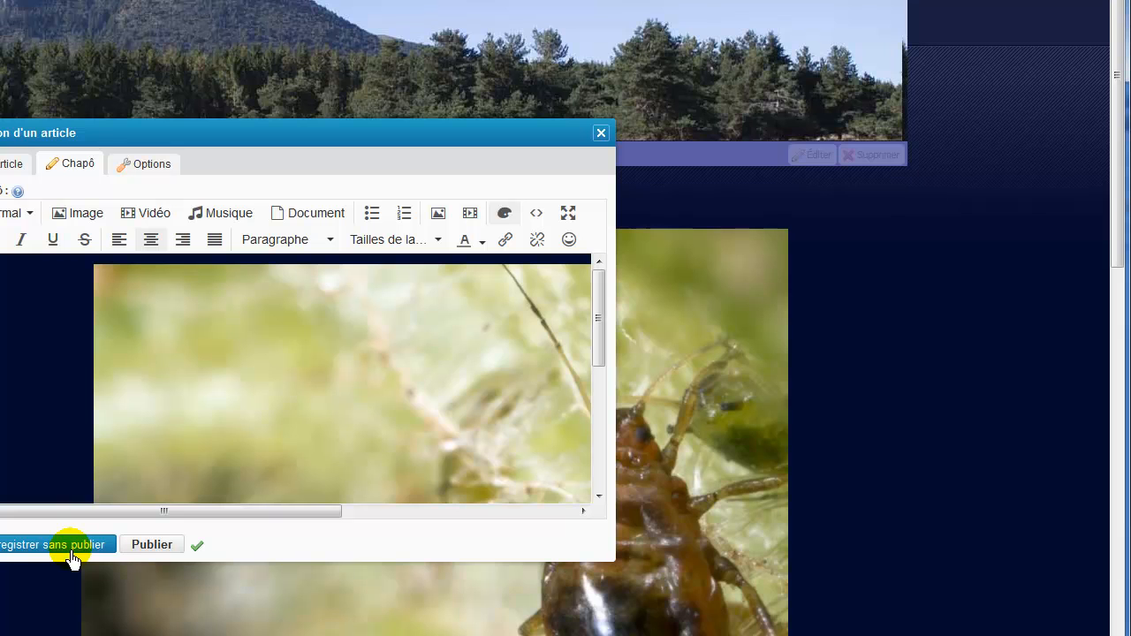
{"action": "left_click", "coordinate": [600, 134]}
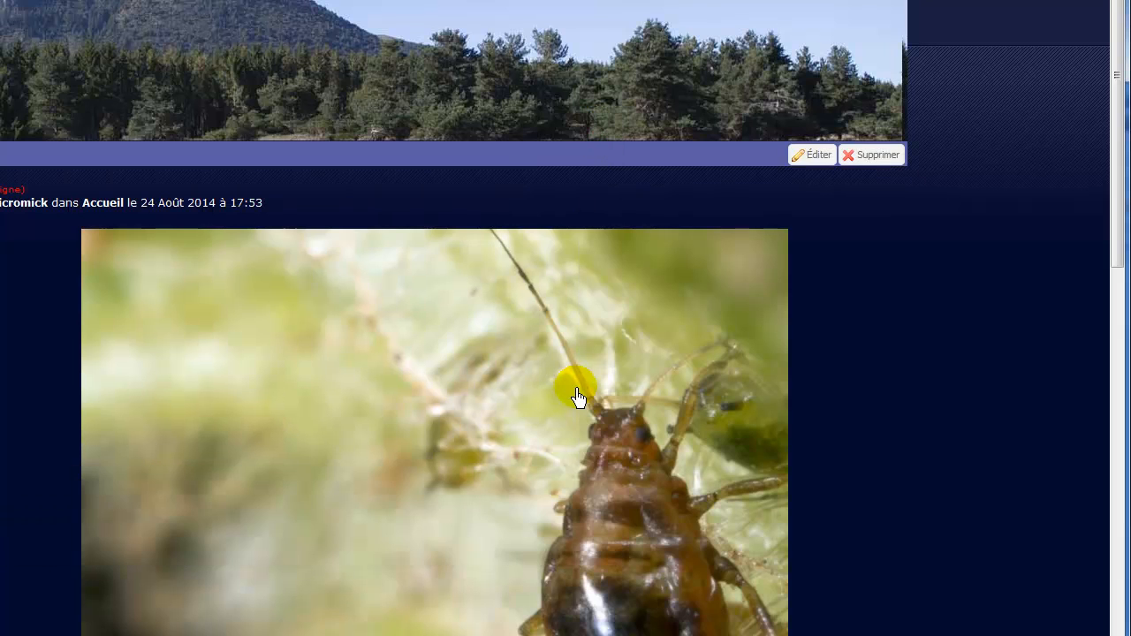
{"action": "scroll", "coordinate": [583, 407], "scroll_direction": "down", "scroll_amount": 5}
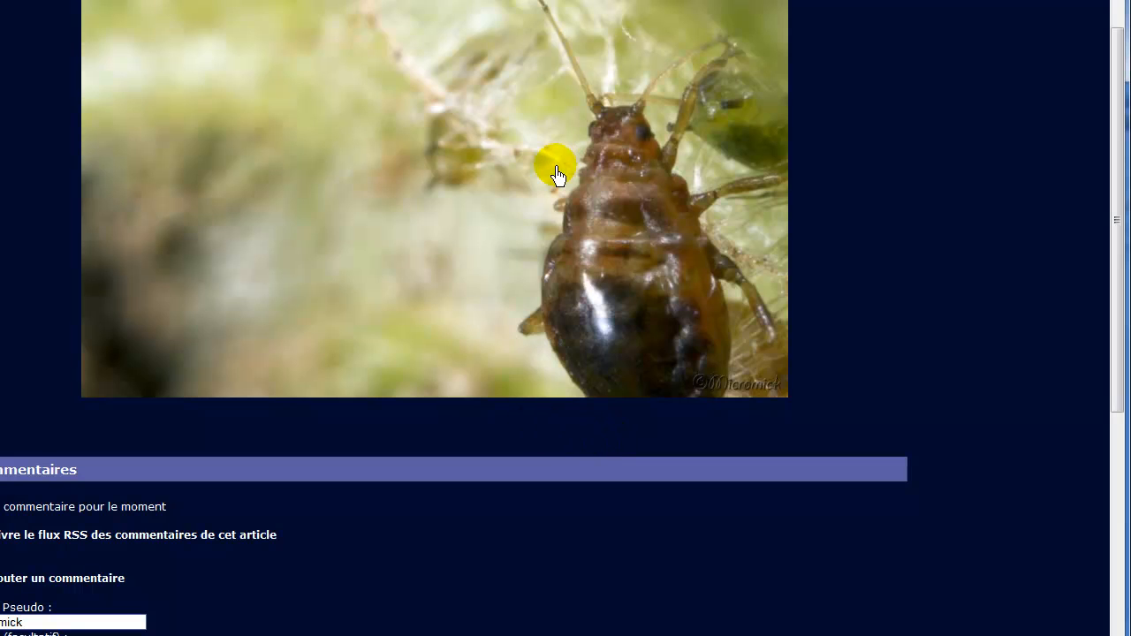
{"action": "scroll", "coordinate": [563, 174], "scroll_direction": "up", "scroll_amount": 3}
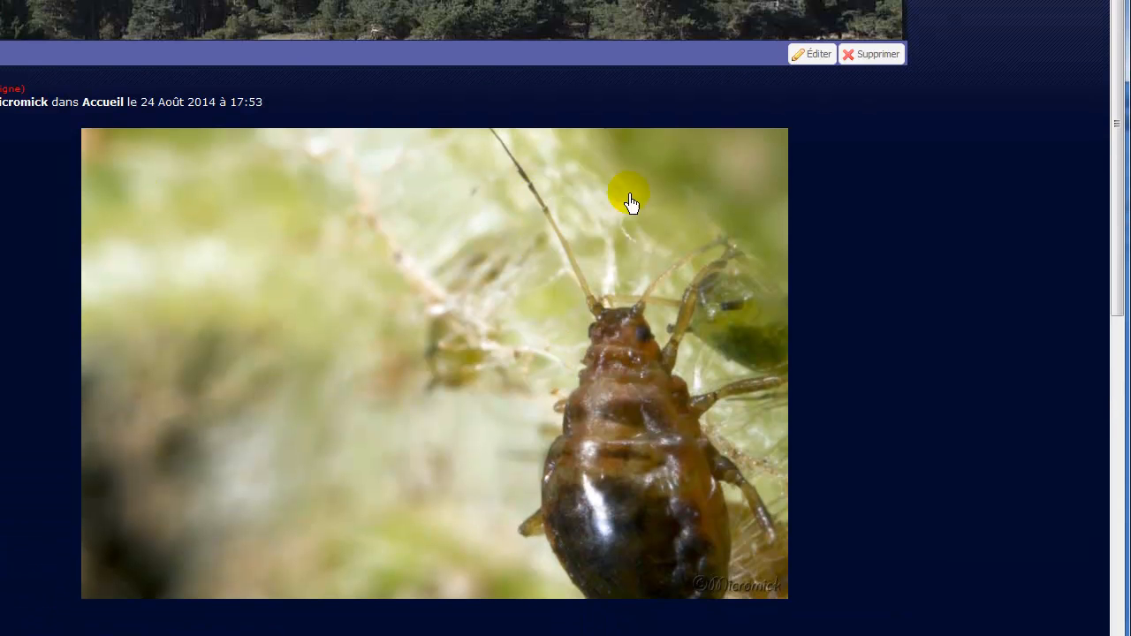
Reopen the article's Chapô for editing and widen the editing window to show the whole width of the photo
{"action": "left_click", "coordinate": [819, 58]}
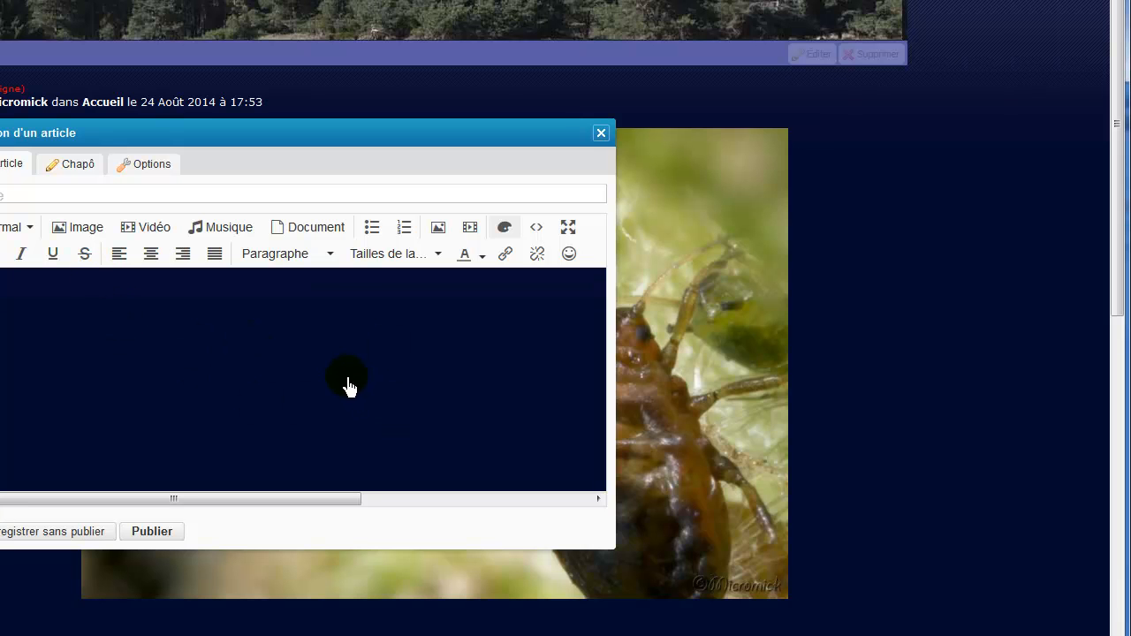
{"action": "left_click", "coordinate": [76, 166]}
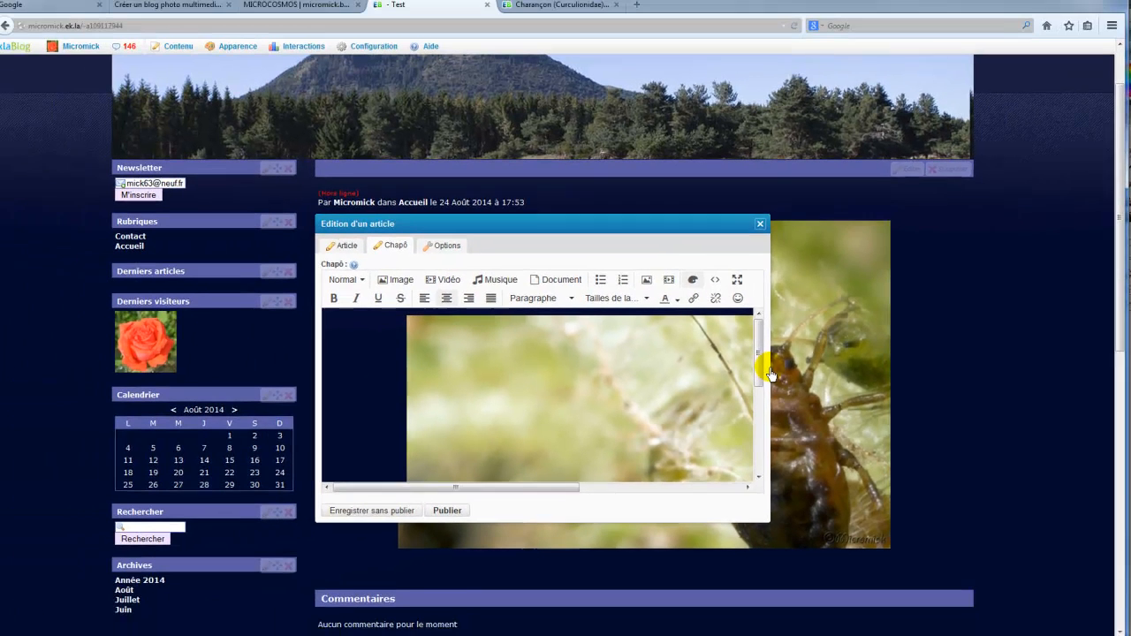
{"action": "left_click_drag", "start_coordinate": [615, 339], "coordinate": [644, 339]}
{"action": "left_click_drag", "start_coordinate": [801, 374], "coordinate": [999, 397]}
Add the centred caption "Pucerons dans mon jardin" below the photo and save the article without publishing
{"action": "scroll", "coordinate": [930, 436], "scroll_direction": "down", "scroll_amount": 2}
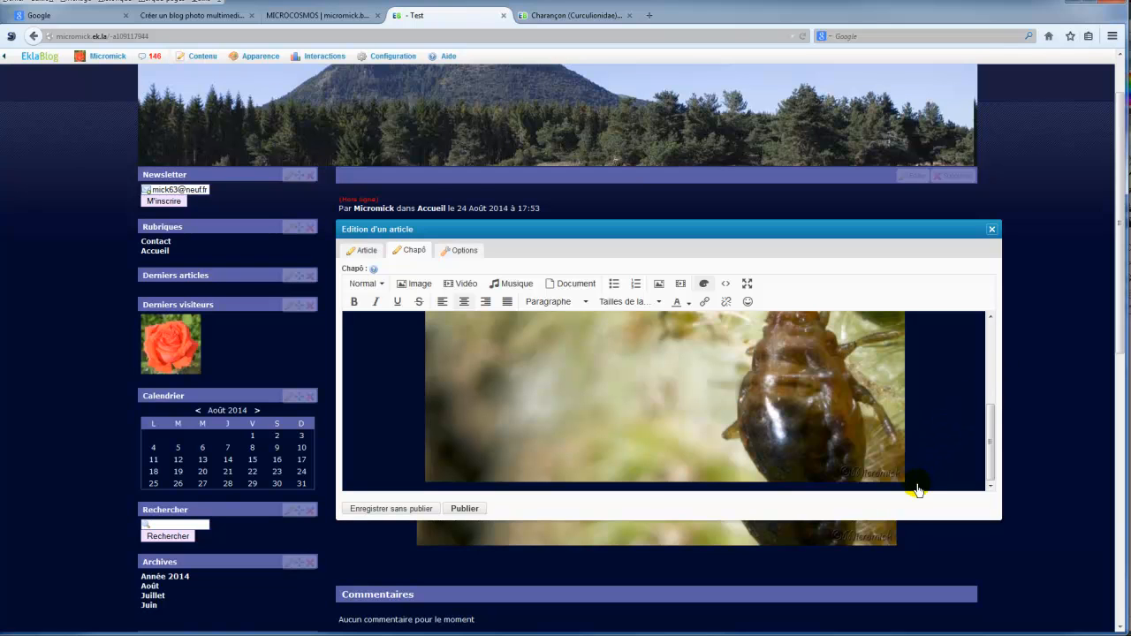
{"action": "scroll", "coordinate": [911, 490], "scroll_direction": "down", "scroll_amount": 1}
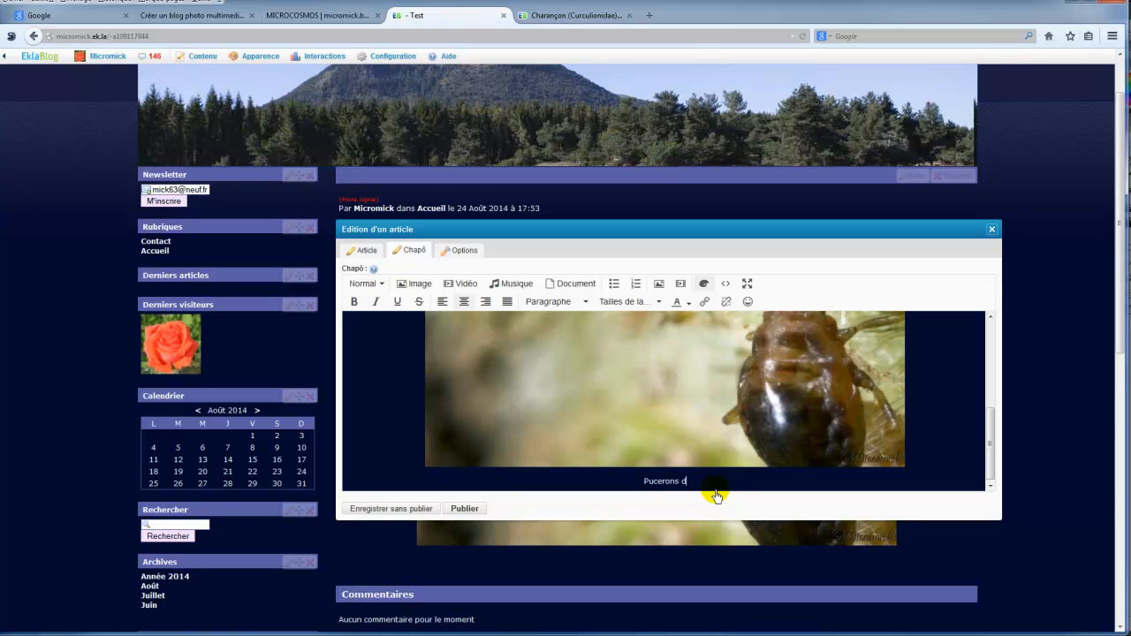
{"action": "type", "text": "ns mon jardin"}
{"action": "left_click", "coordinate": [415, 518]}
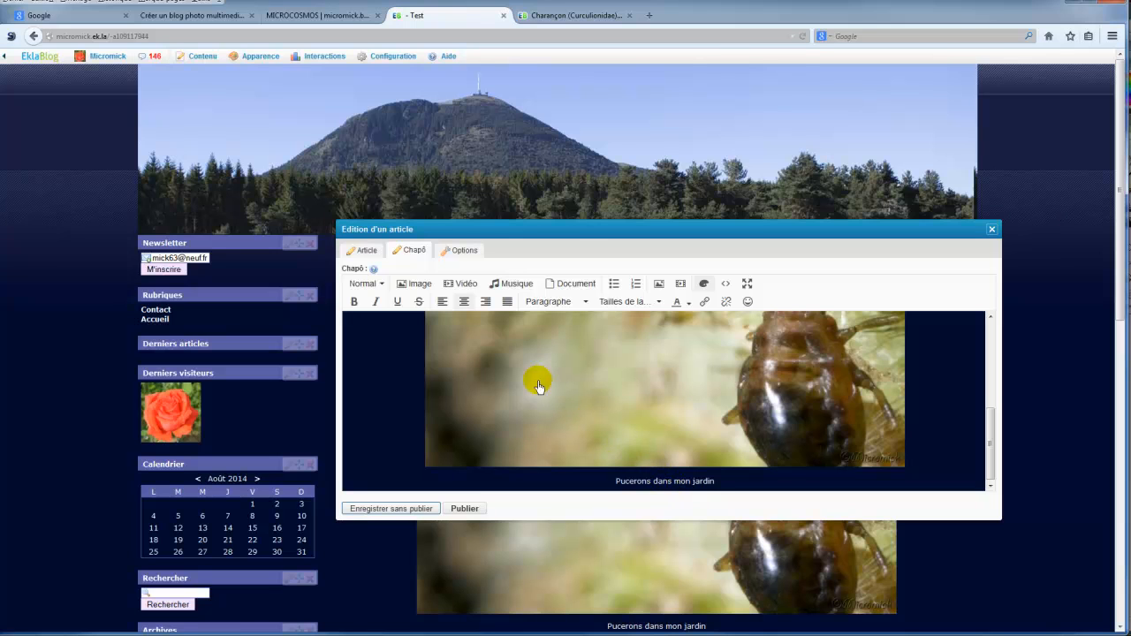
Open the main Article content for editing and set the editor to Expert mode
{"action": "left_click", "coordinate": [366, 254]}
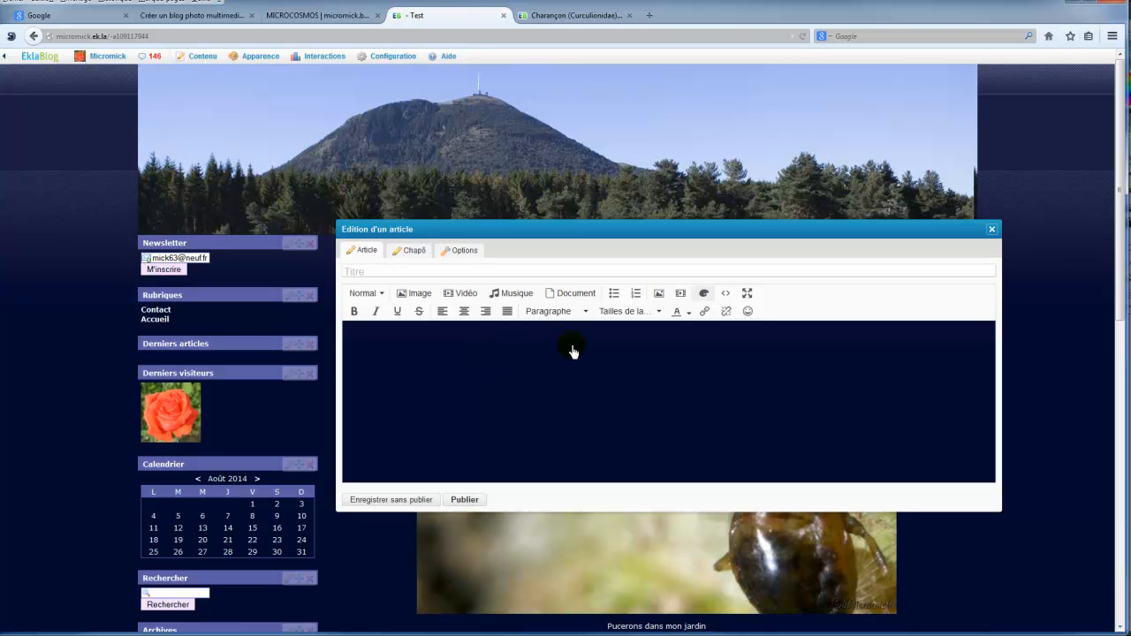
{"action": "left_click", "coordinate": [383, 295]}
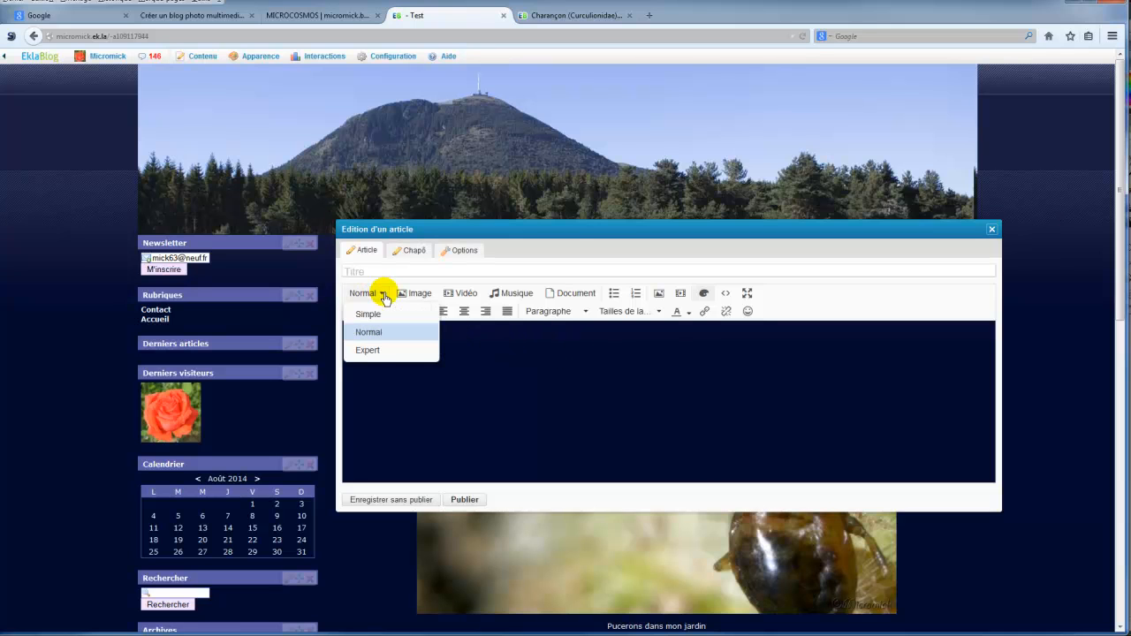
{"action": "left_click", "coordinate": [368, 350]}
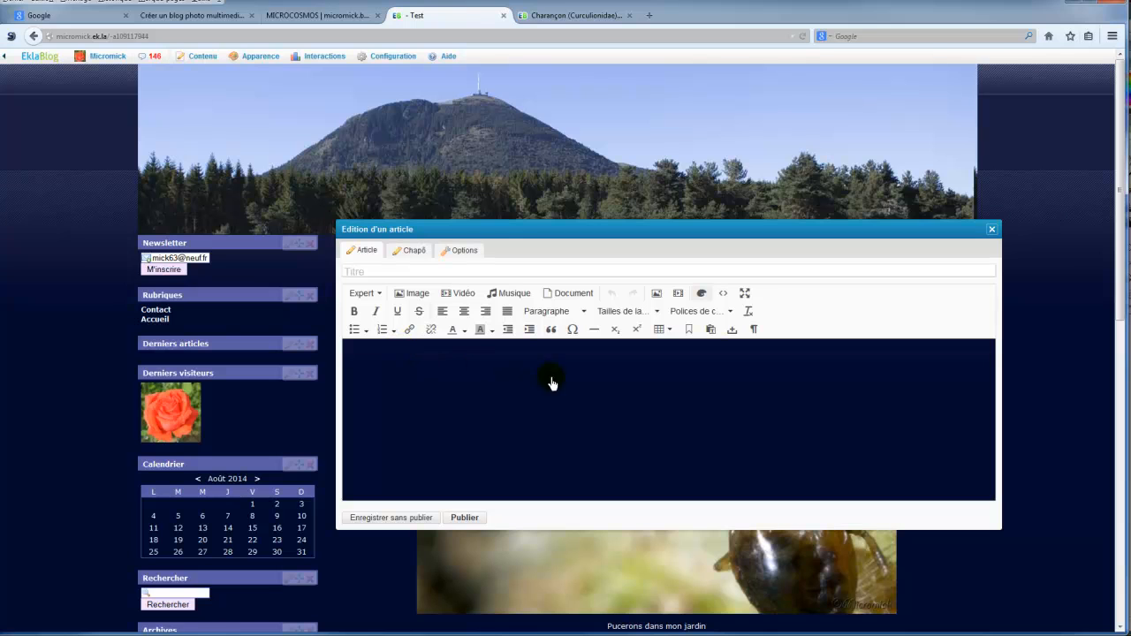
Insert a 4 x 1 table in the article body and stretch it to nearly the full width of the editor
{"action": "left_click", "coordinate": [661, 332]}
{"action": "mouse_move", "coordinate": [671, 358]}
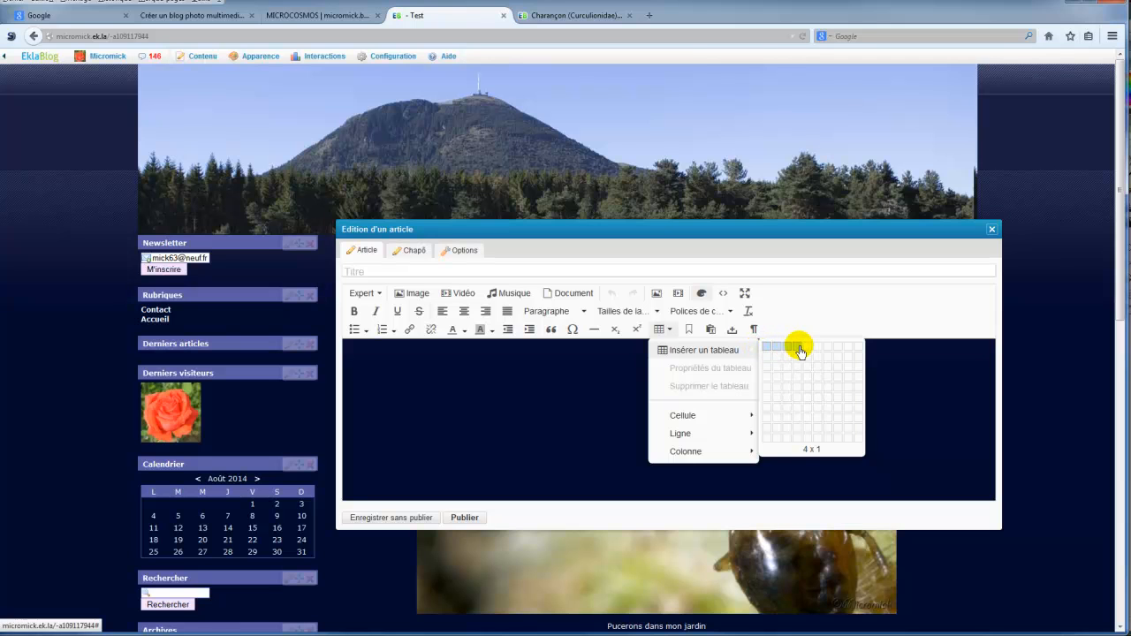
{"action": "left_click", "coordinate": [801, 353]}
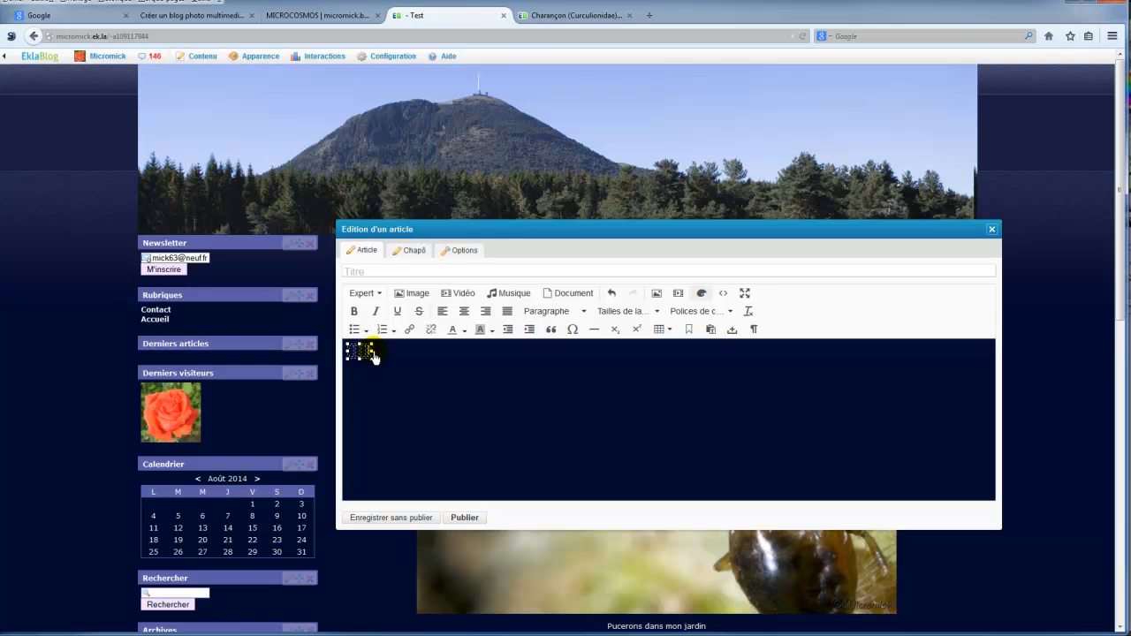
{"action": "left_click_drag", "start_coordinate": [372, 355], "coordinate": [973, 382]}
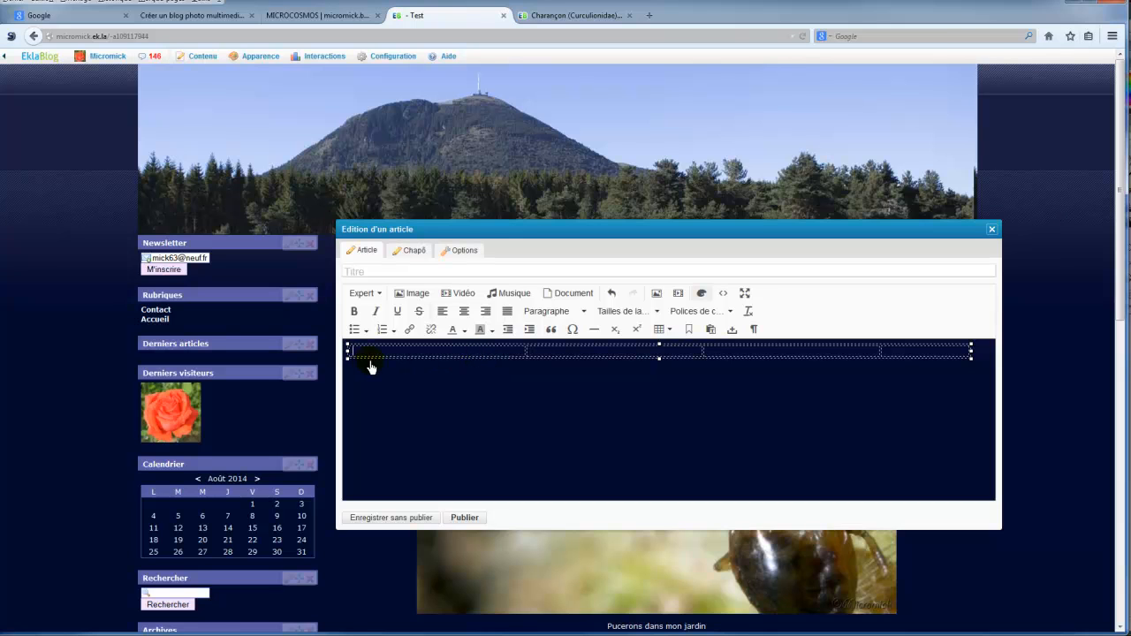
Set the alignment of the article's table to Centré in its table properties
{"action": "left_click", "coordinate": [660, 329]}
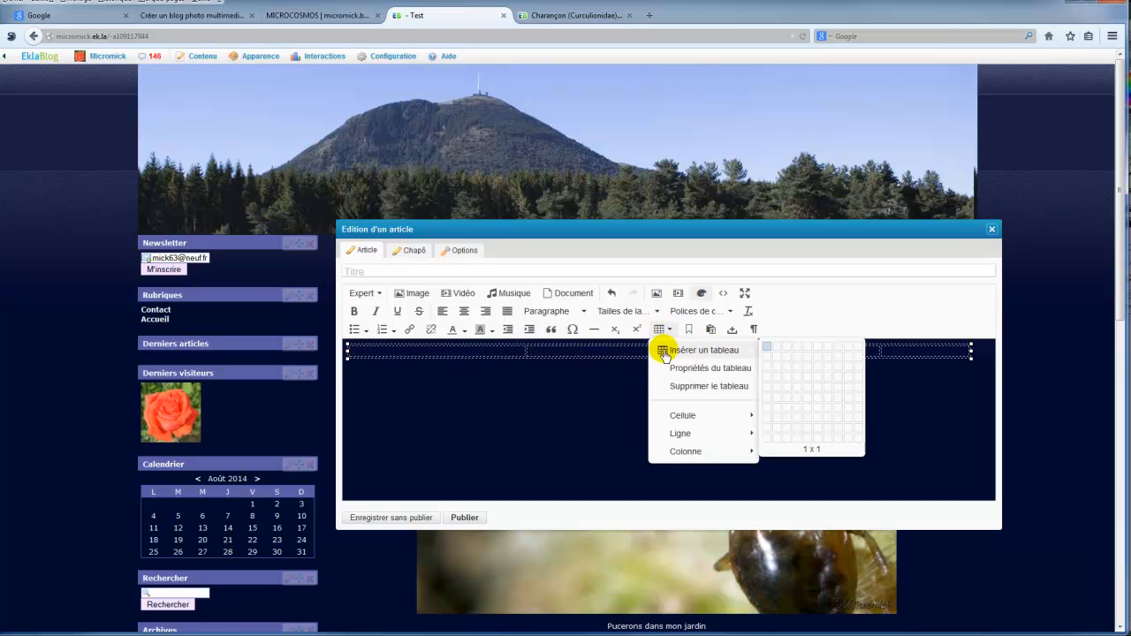
{"action": "left_click", "coordinate": [706, 369]}
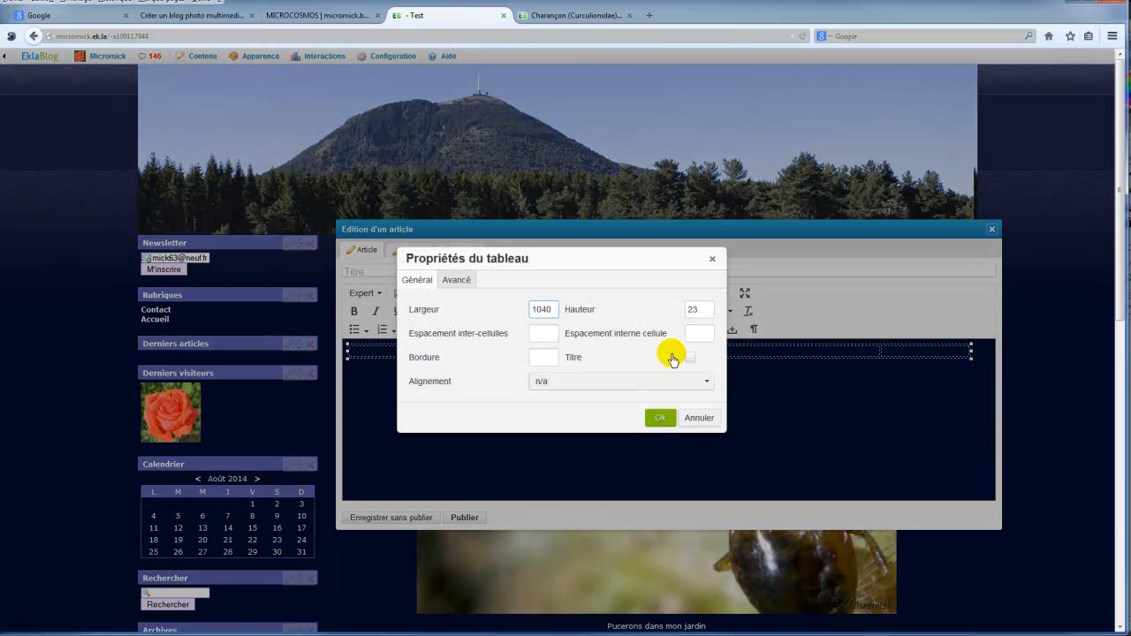
{"action": "left_click", "coordinate": [705, 385]}
{"action": "left_click", "coordinate": [554, 439]}
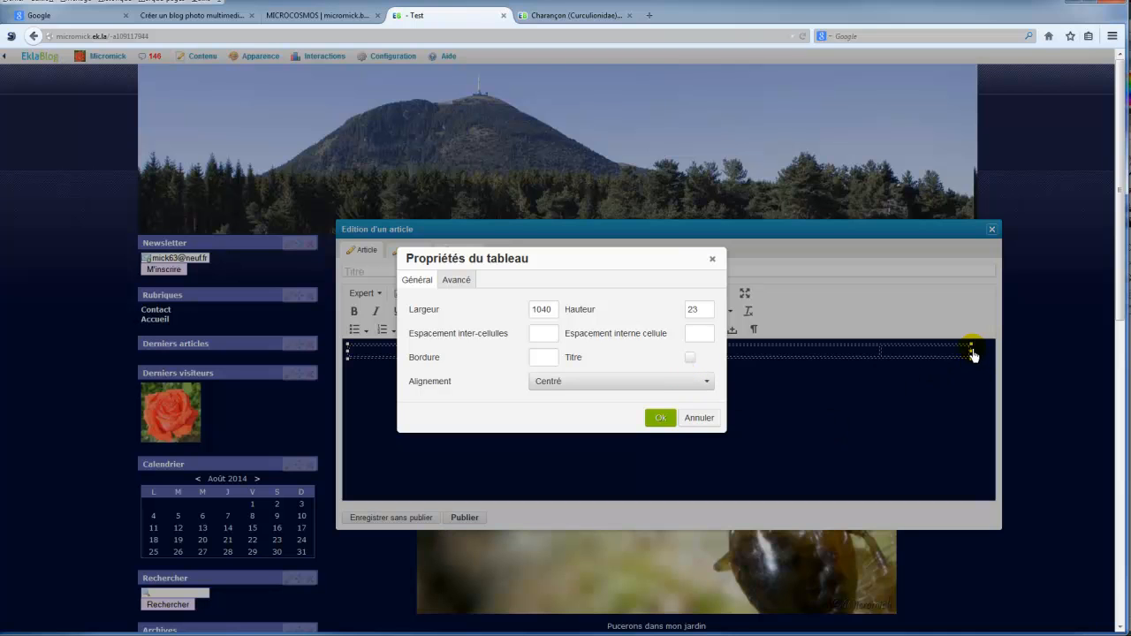
{"action": "left_click", "coordinate": [663, 417]}
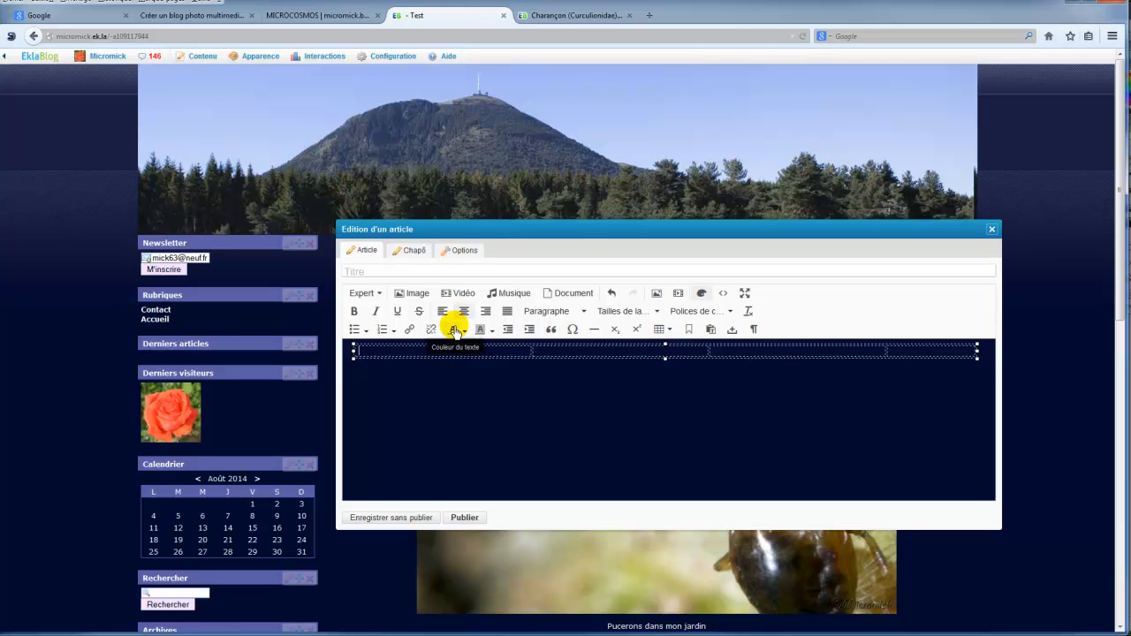
Add Pucerons-Canon 7D 004.jpg to the table's first cell, resized to 250 x 167 and centred
{"action": "left_click", "coordinate": [408, 293]}
{"action": "left_click", "coordinate": [460, 342]}
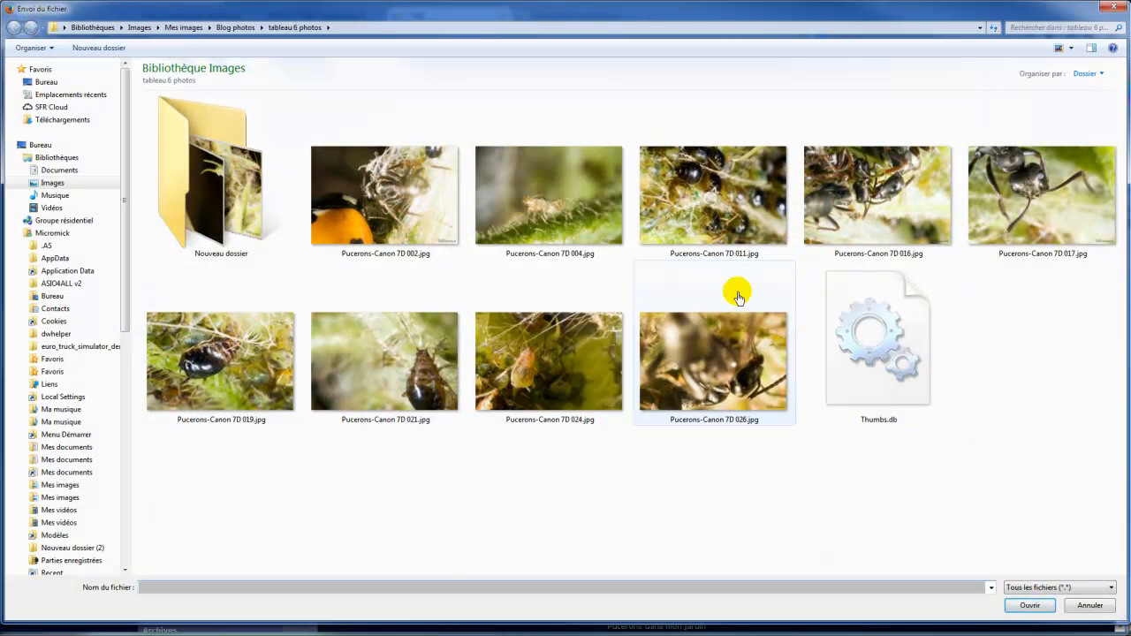
{"action": "left_click", "coordinate": [583, 210]}
{"action": "double_click", "coordinate": [584, 210]}
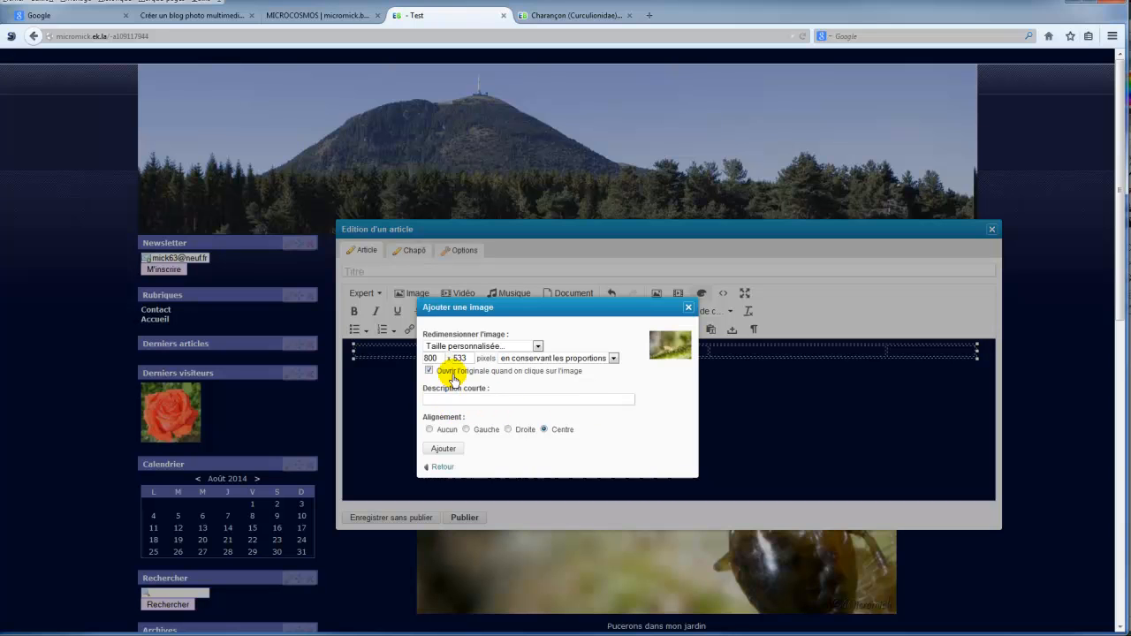
{"action": "left_click", "coordinate": [537, 346]}
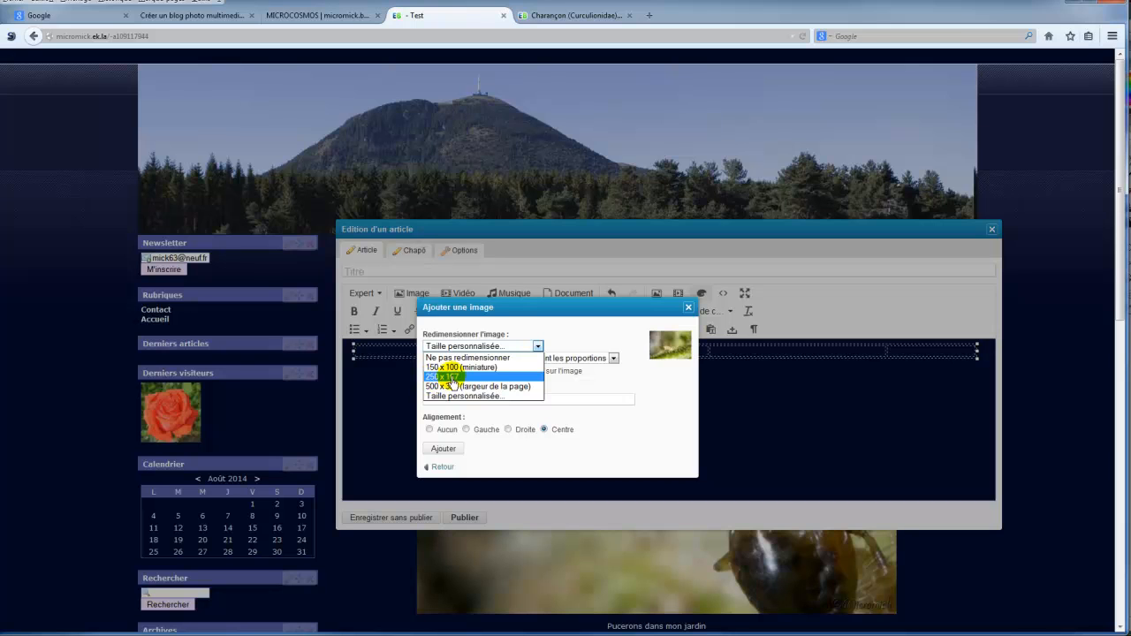
{"action": "left_click", "coordinate": [442, 377]}
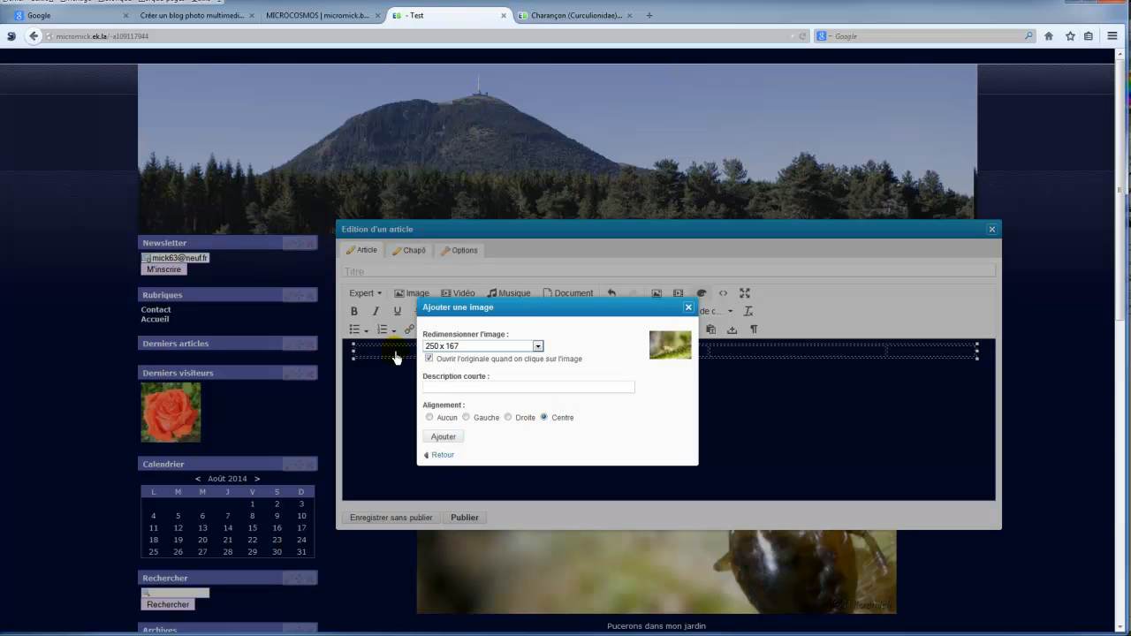
{"action": "left_click", "coordinate": [441, 438]}
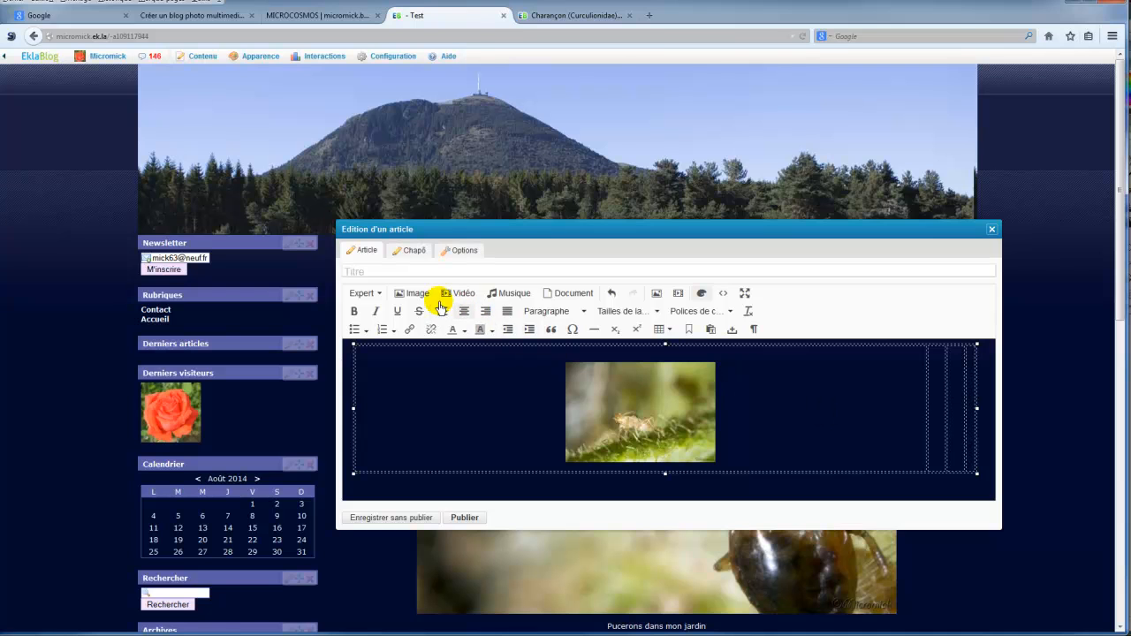
Add Pucerons-Canon 7D 011.jpg to the table's second cell at 250 x 167, centred
{"action": "left_click", "coordinate": [412, 294]}
{"action": "left_click", "coordinate": [439, 336]}
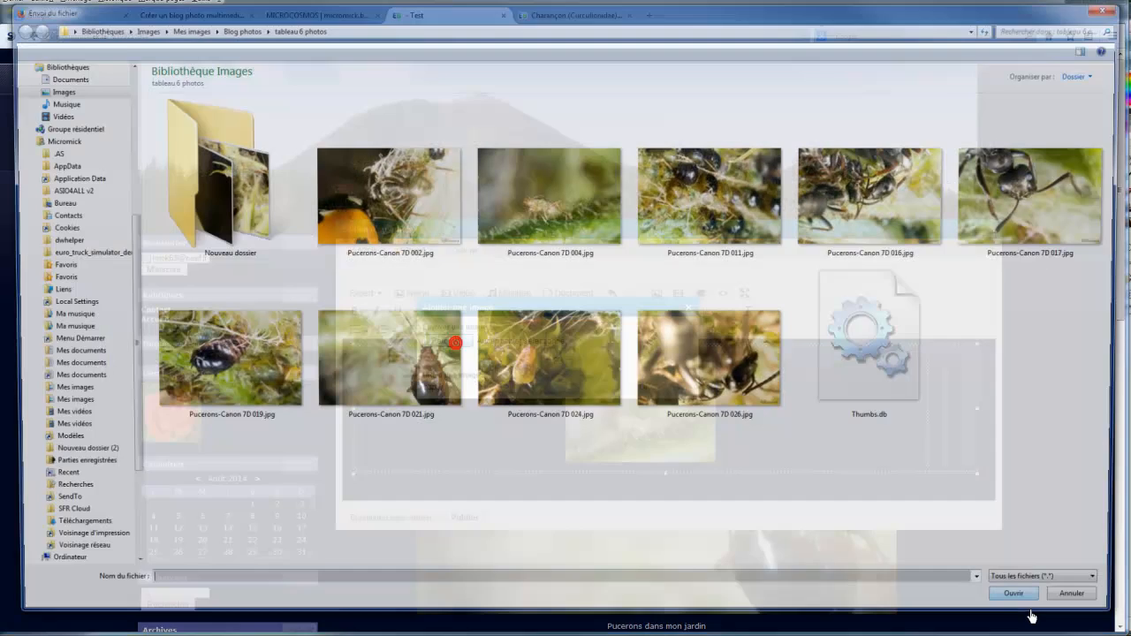
{"action": "double_click", "coordinate": [703, 176]}
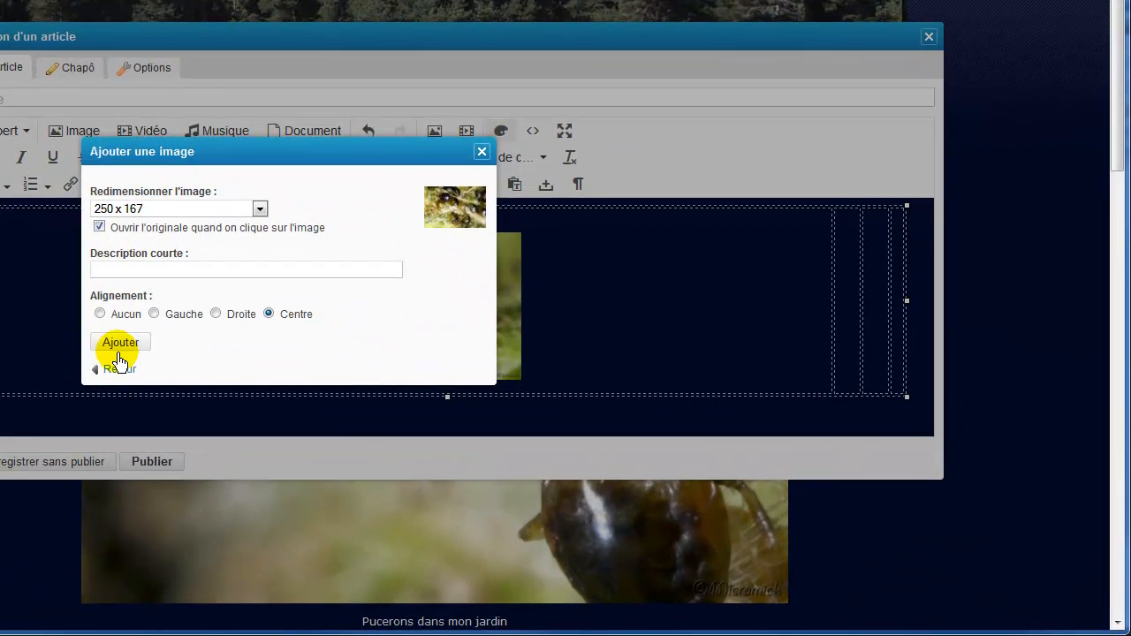
{"action": "left_click", "coordinate": [372, 420]}
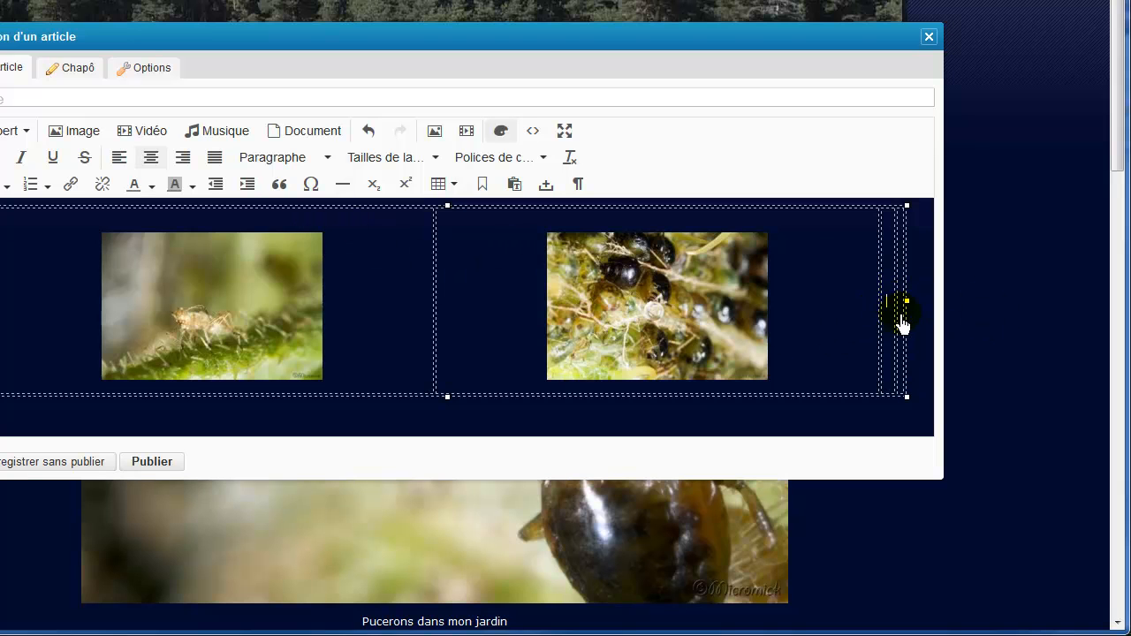
Add Pucerons-Canon 7D 016.jpg to the table's third cell at 250 x 167, centred
{"action": "left_click", "coordinate": [88, 133]}
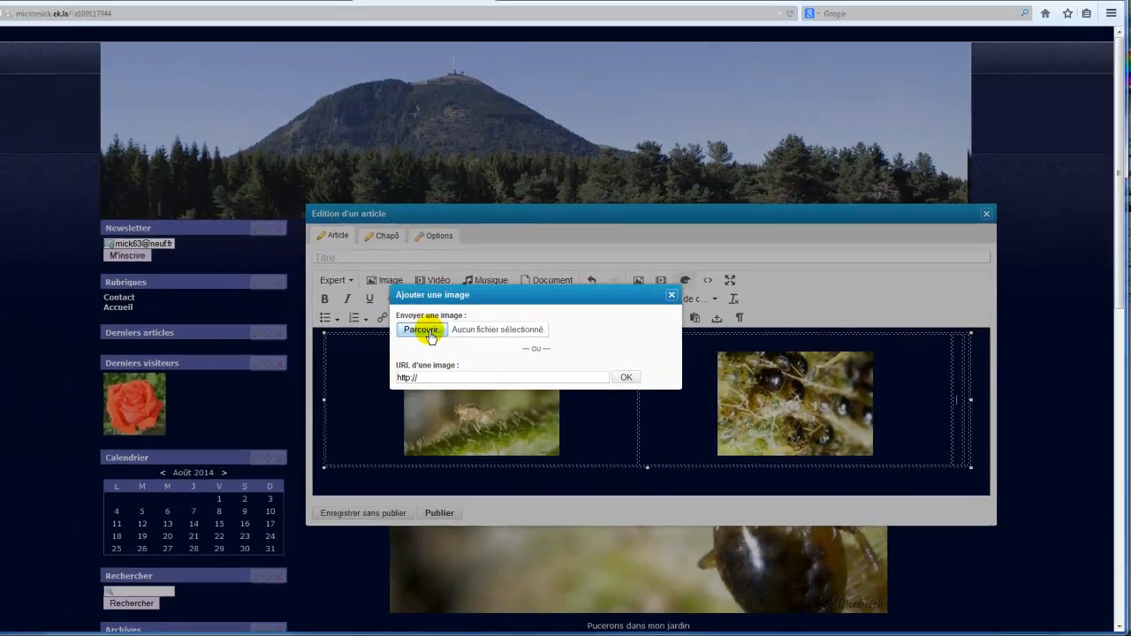
{"action": "left_click", "coordinate": [127, 201]}
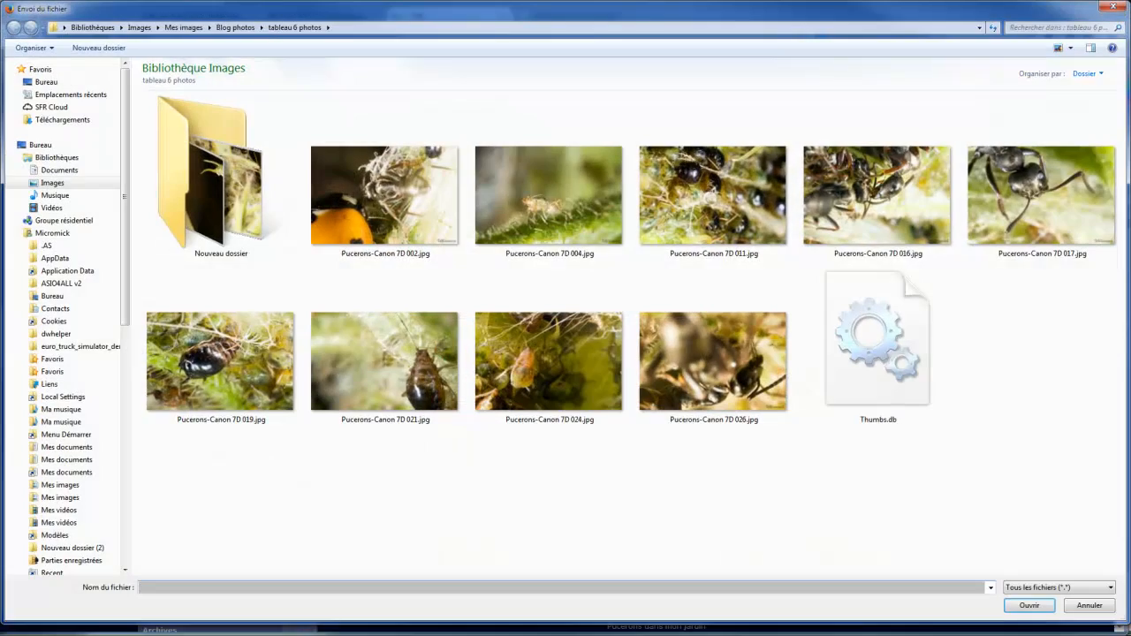
{"action": "double_click", "coordinate": [862, 199]}
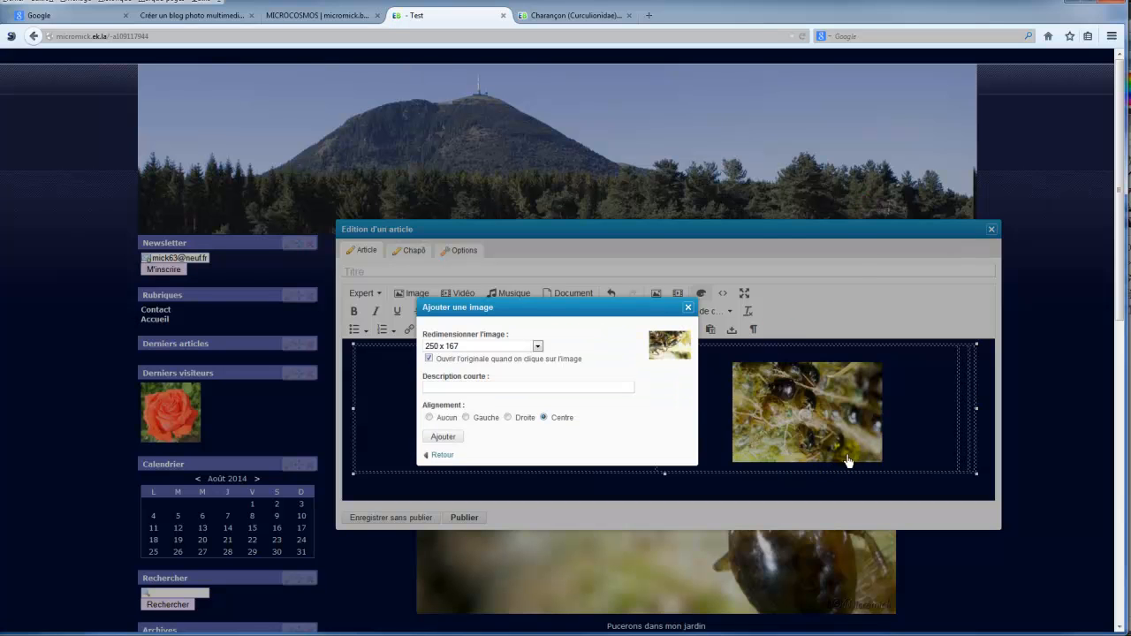
{"action": "left_click", "coordinate": [446, 439]}
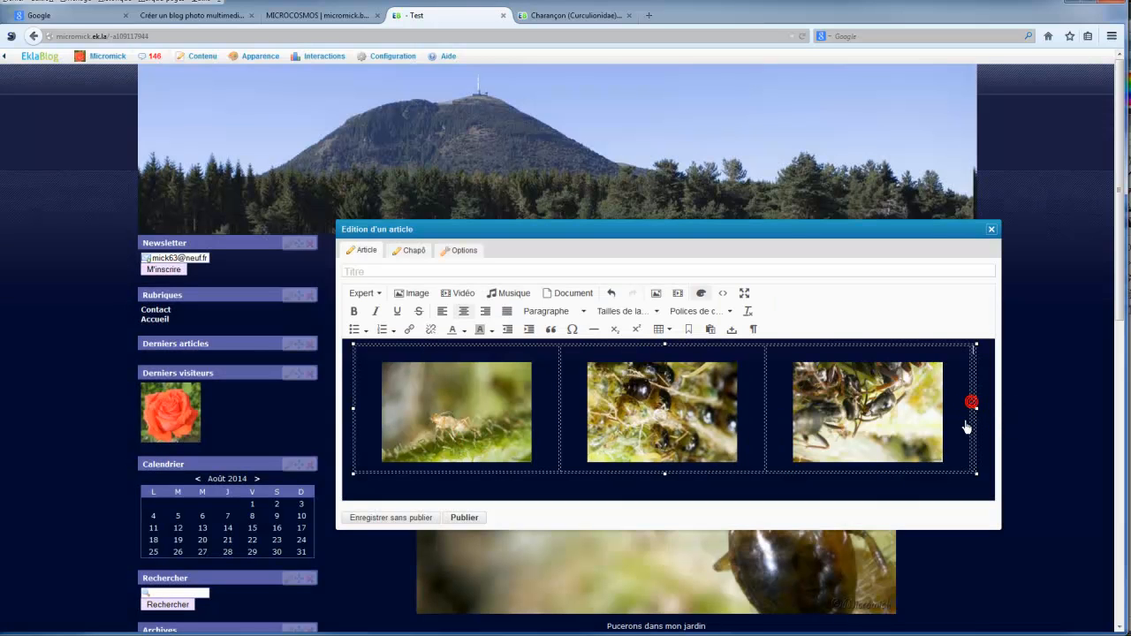
Add Pucerons-Canon 7D 017.jpg to the table's fourth cell at 250 x 167, centred
{"action": "left_click", "coordinate": [416, 294]}
{"action": "left_click", "coordinate": [447, 340]}
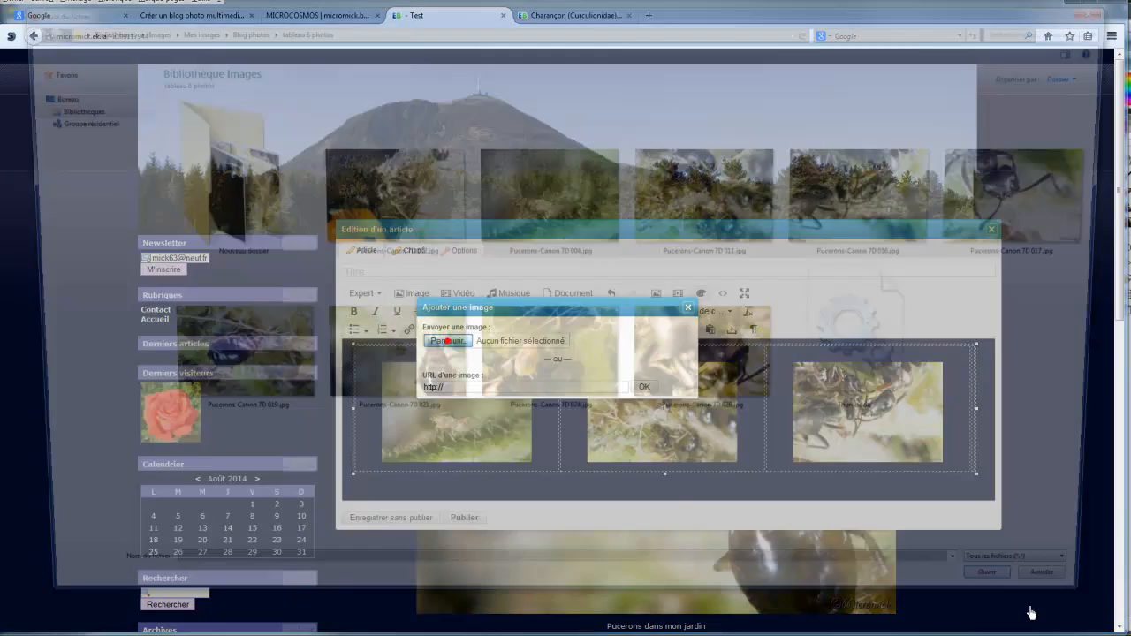
{"action": "double_click", "coordinate": [1004, 208]}
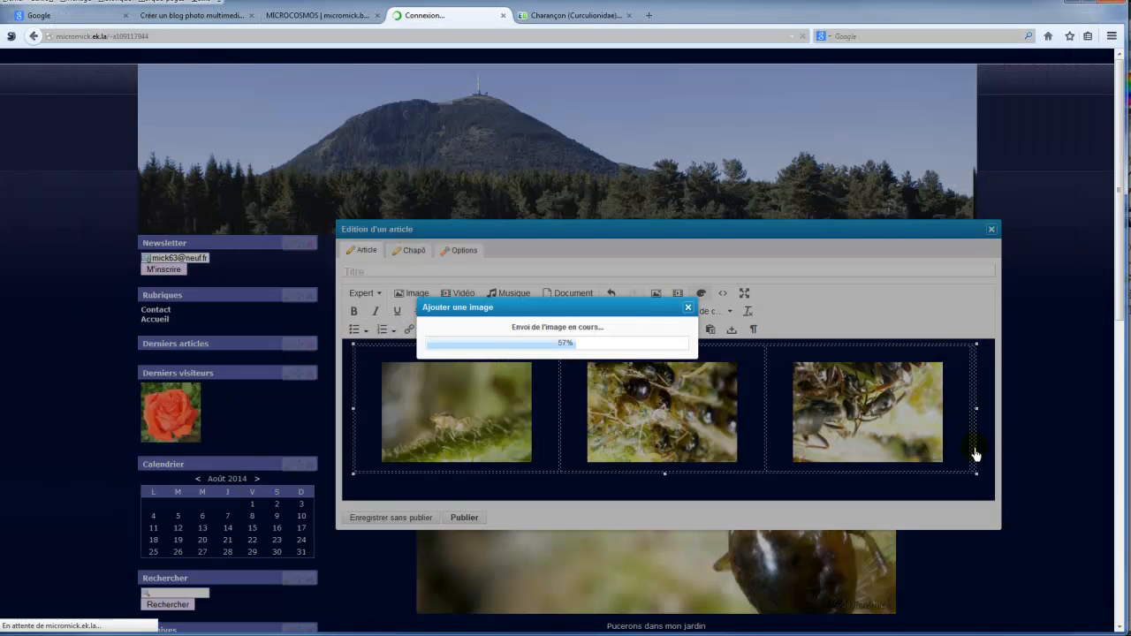
{"action": "left_click", "coordinate": [445, 436]}
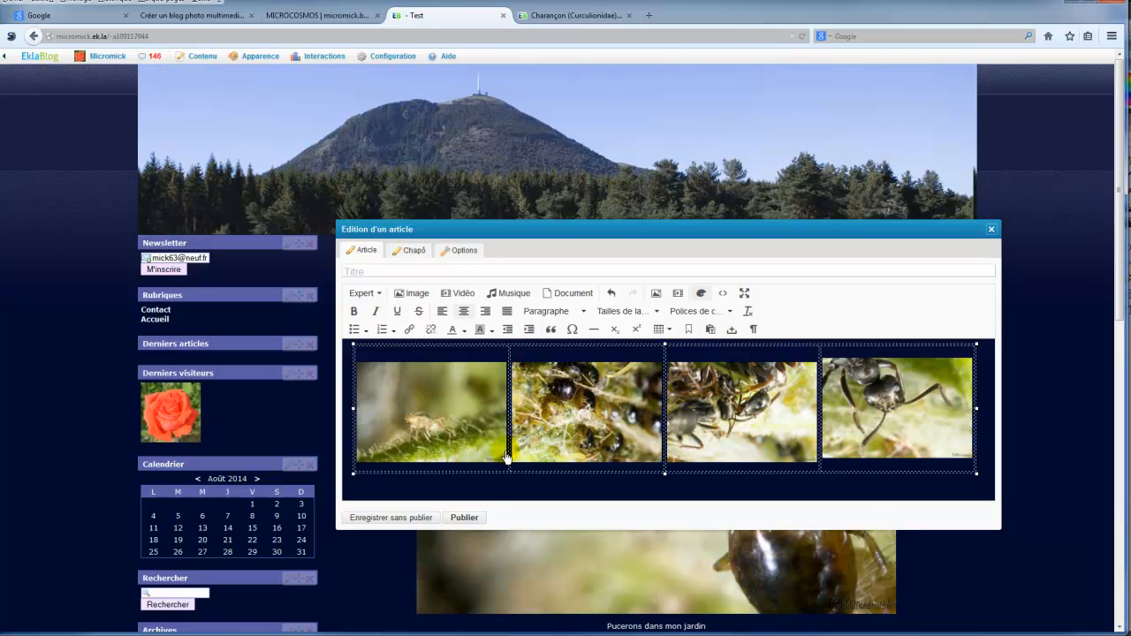
Save the article without publishing and move the editing window to check the photo row on the page behind it
{"action": "left_click", "coordinate": [422, 525]}
{"action": "scroll", "coordinate": [1061, 451], "scroll_direction": "down", "scroll_amount": 4}
{"action": "left_click", "coordinate": [767, 213]}
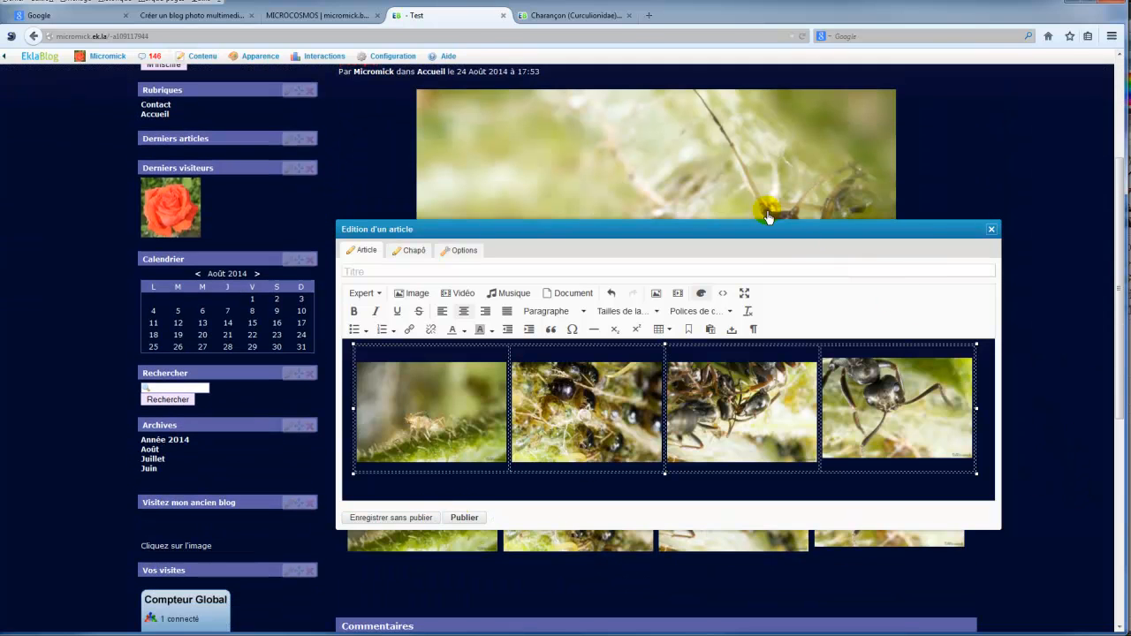
{"action": "left_click_drag", "start_coordinate": [755, 232], "coordinate": [764, 56]}
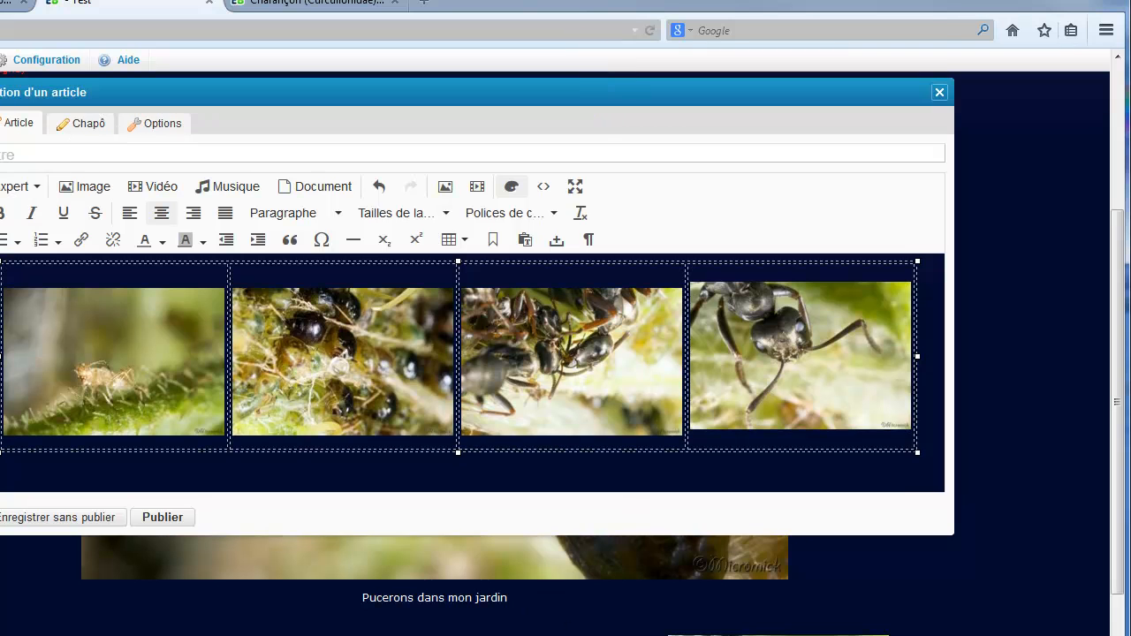
{"action": "left_click_drag", "start_coordinate": [629, 94], "coordinate": [614, 229]}
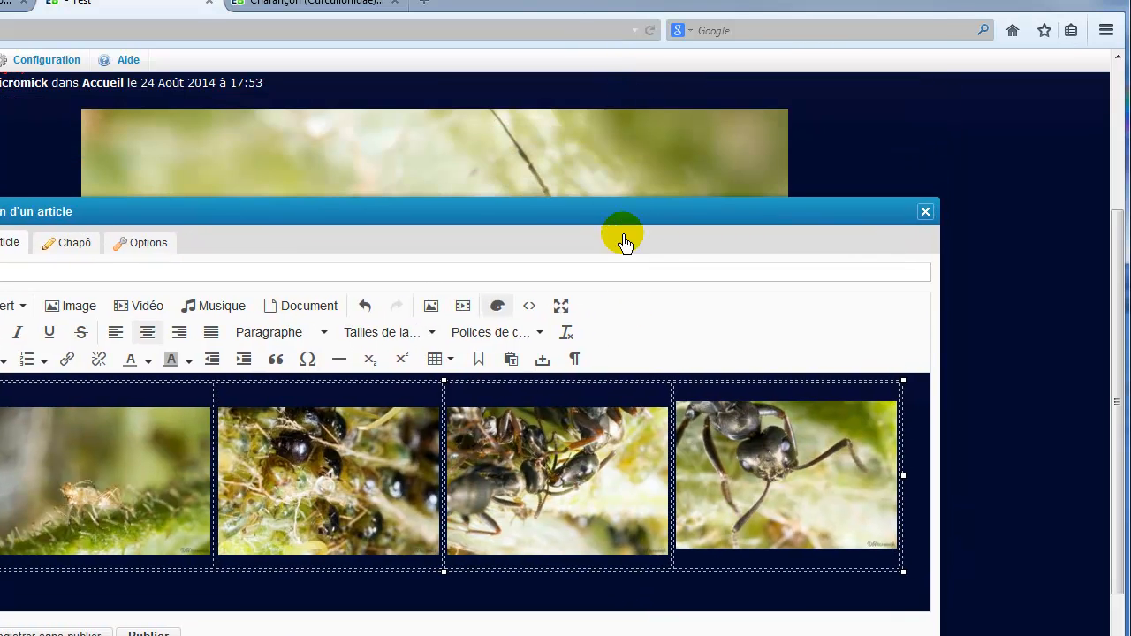
Line up the four table photos at the same height, save the article without publishing and close the editor
{"action": "left_click", "coordinate": [797, 563]}
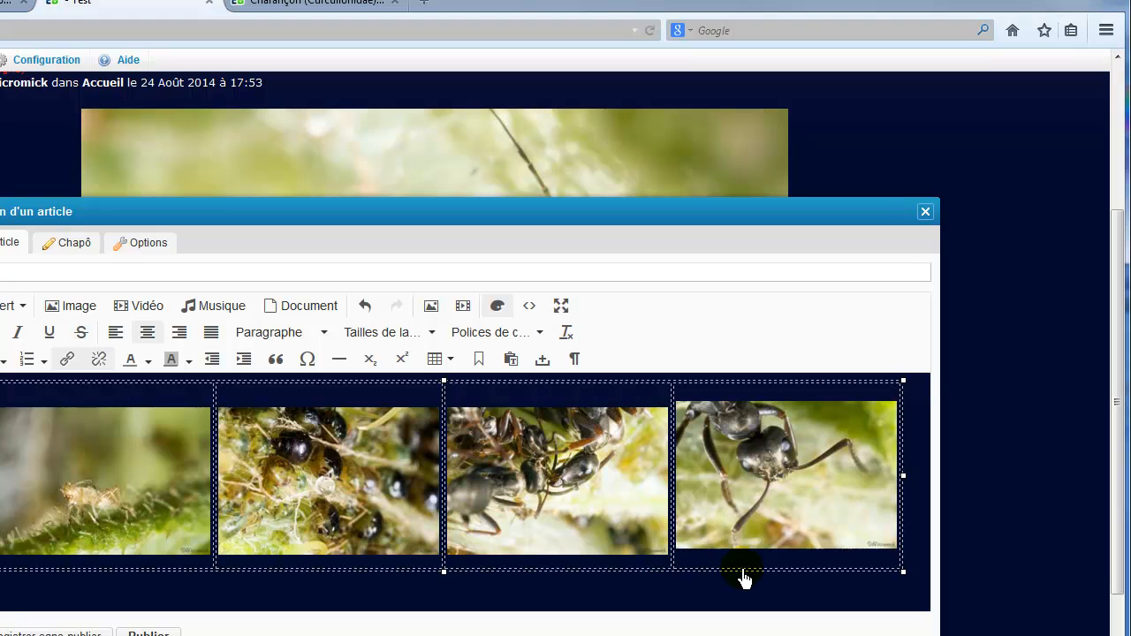
{"action": "left_click", "coordinate": [568, 392]}
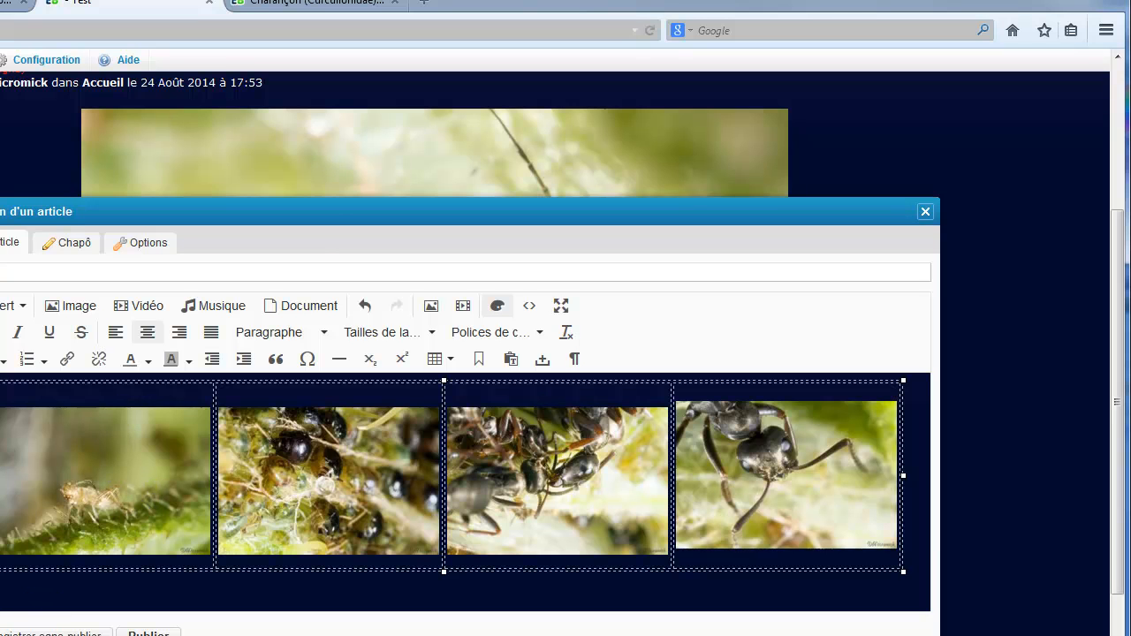
{"action": "left_click_drag", "start_coordinate": [318, 215], "coordinate": [338, 172]}
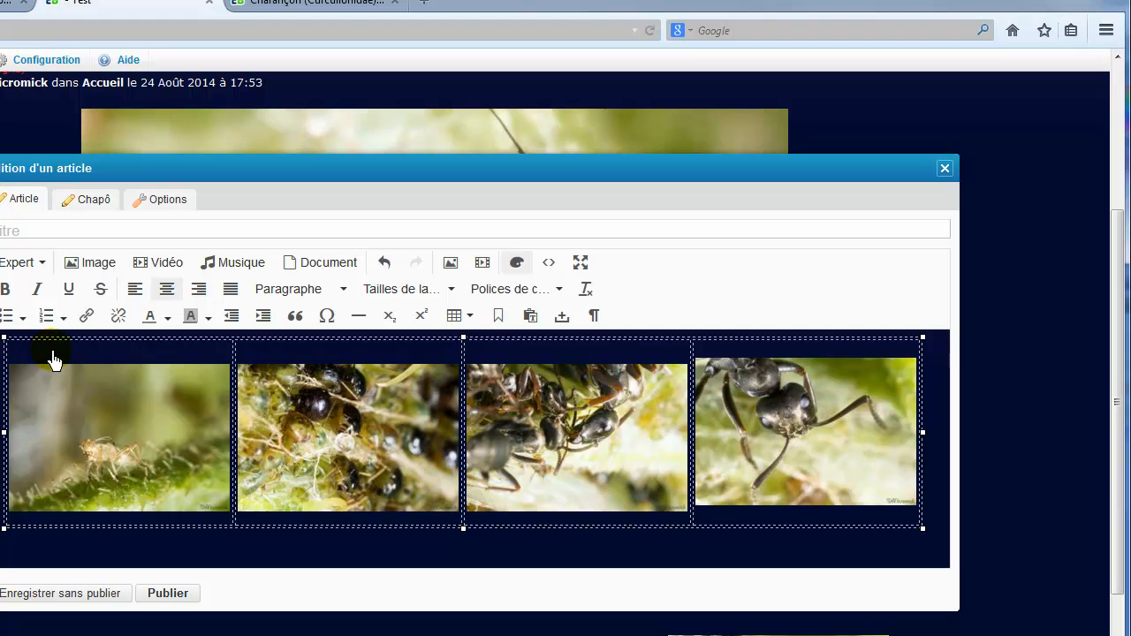
{"action": "left_click", "coordinate": [106, 398]}
{"action": "left_click", "coordinate": [318, 350]}
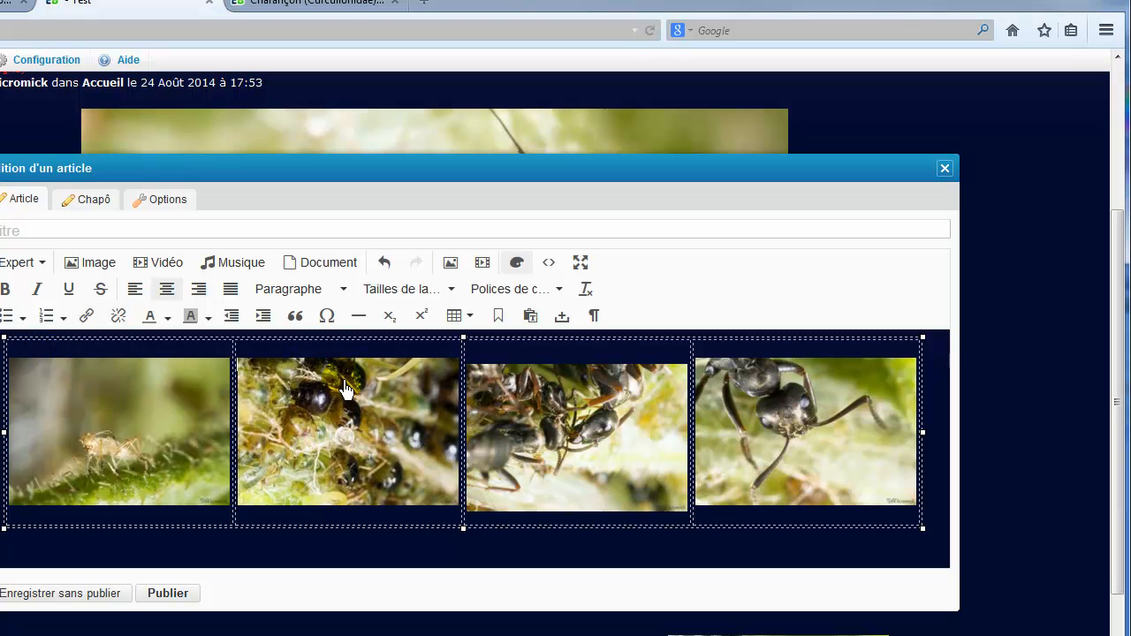
{"action": "left_click", "coordinate": [542, 380]}
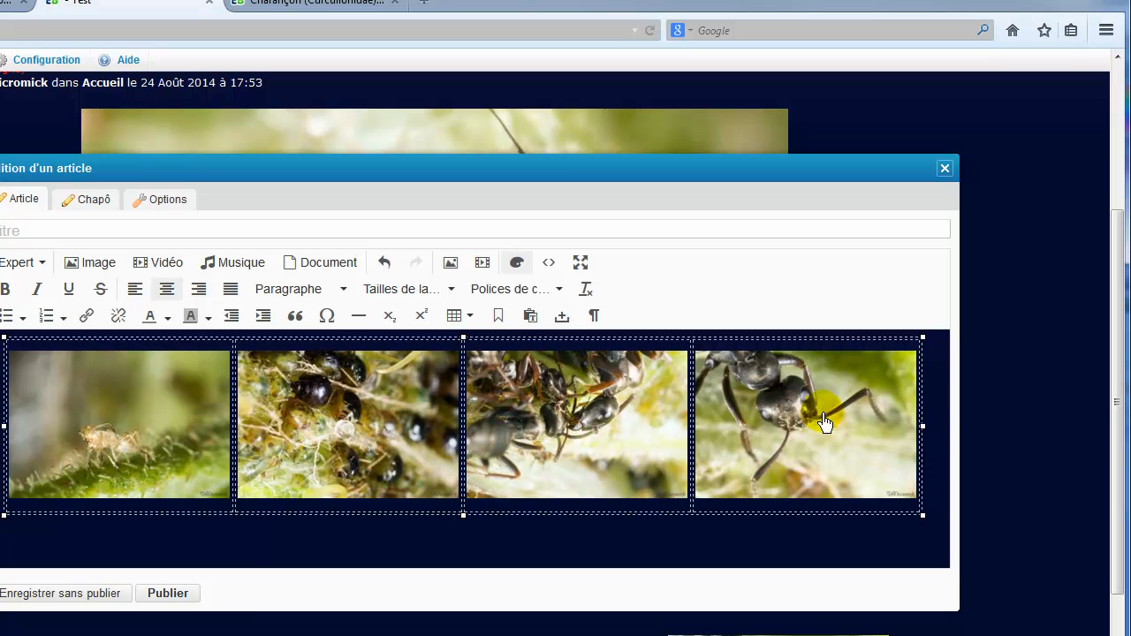
{"action": "left_click", "coordinate": [824, 449]}
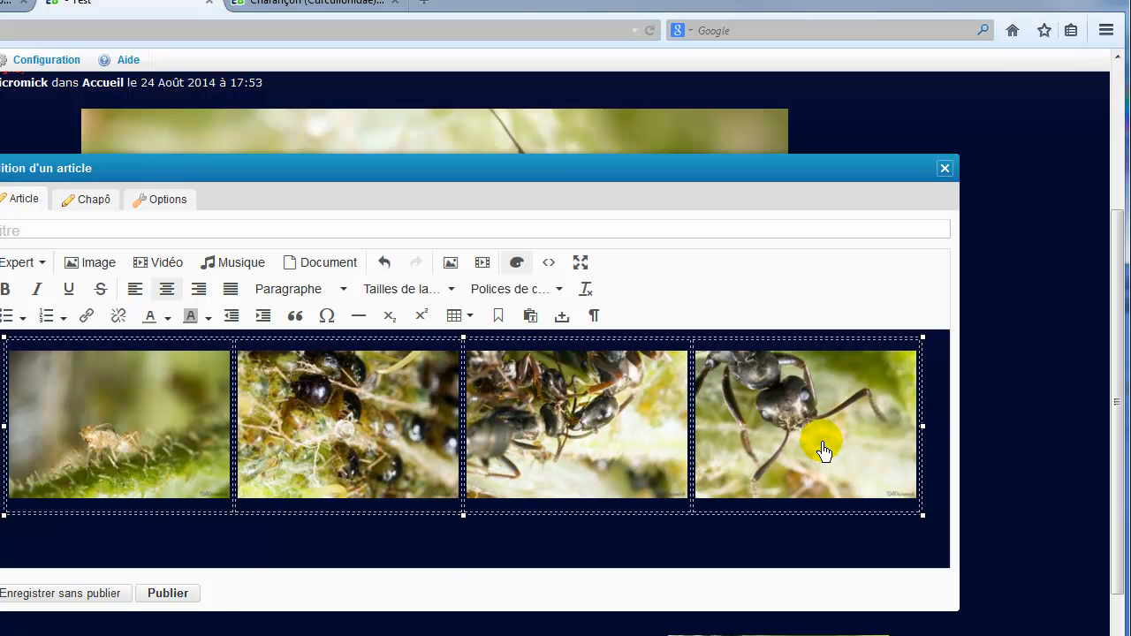
{"action": "left_click", "coordinate": [55, 597]}
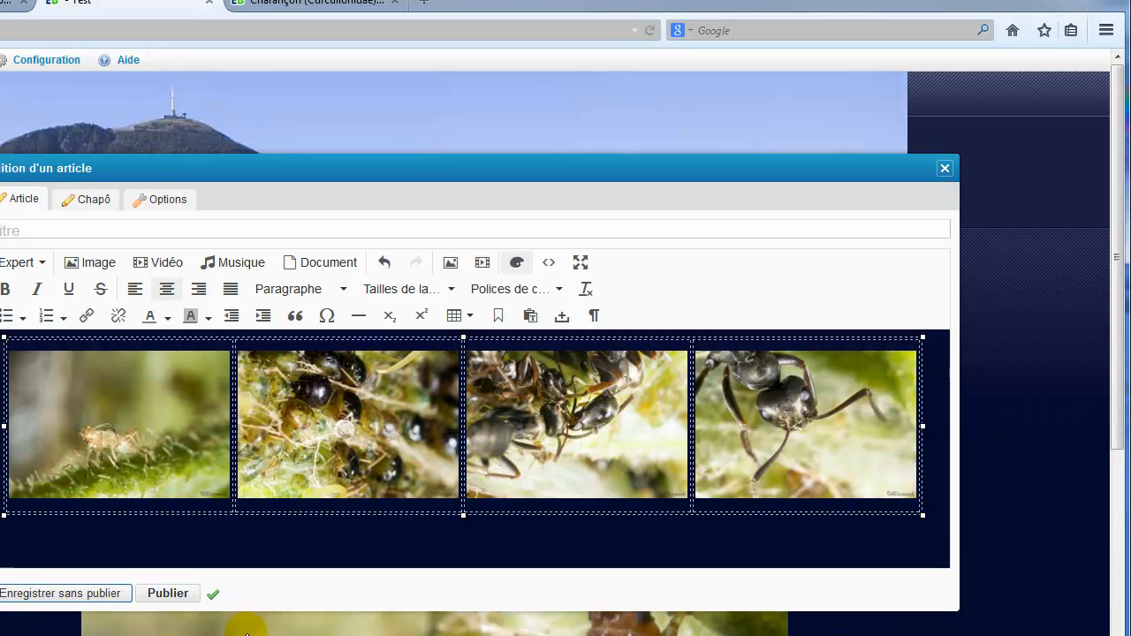
{"action": "left_click", "coordinate": [945, 168]}
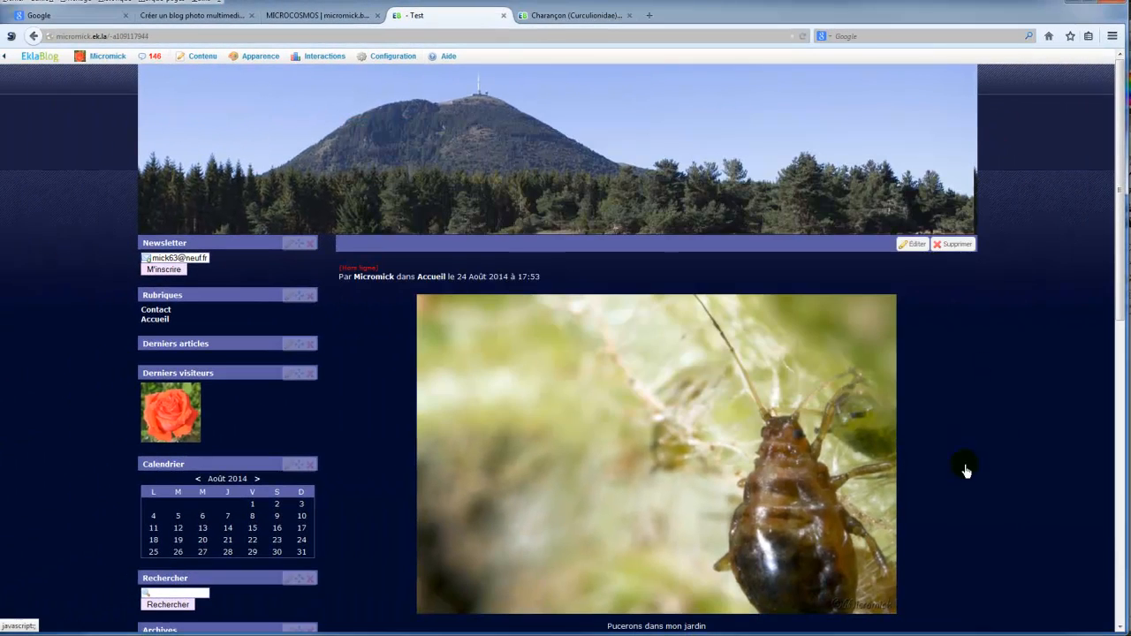
Check the row of four photos on the article page and view the first one enlarged at its original size
{"action": "scroll", "coordinate": [902, 574], "scroll_direction": "down", "scroll_amount": 3}
{"action": "left_click", "coordinate": [698, 272]}
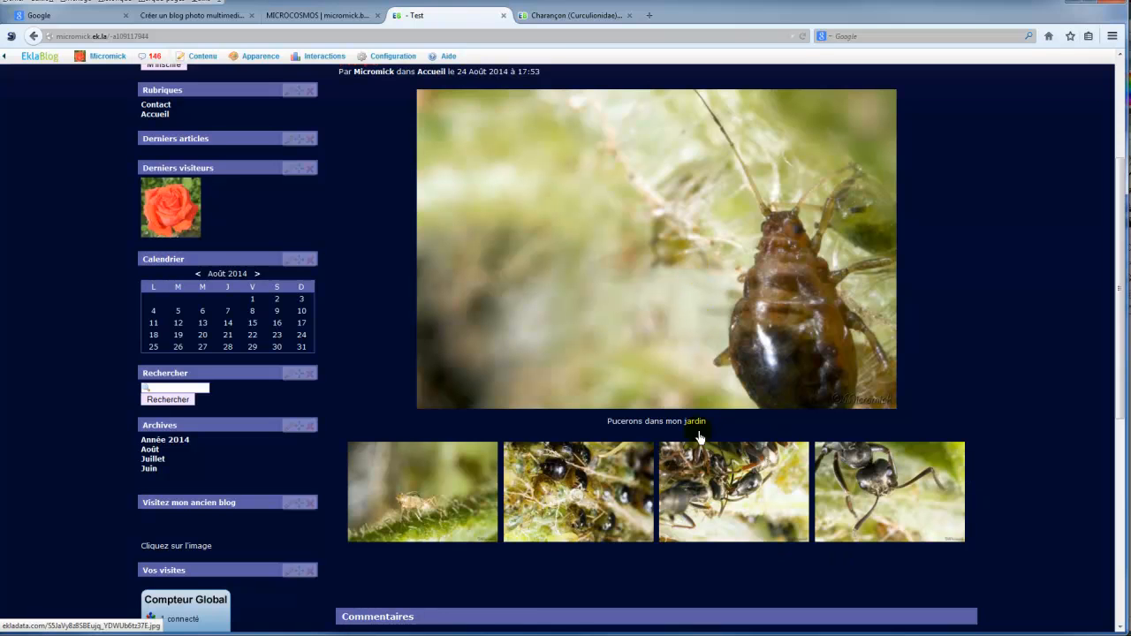
{"action": "scroll", "coordinate": [543, 389], "scroll_direction": "up", "scroll_amount": 3}
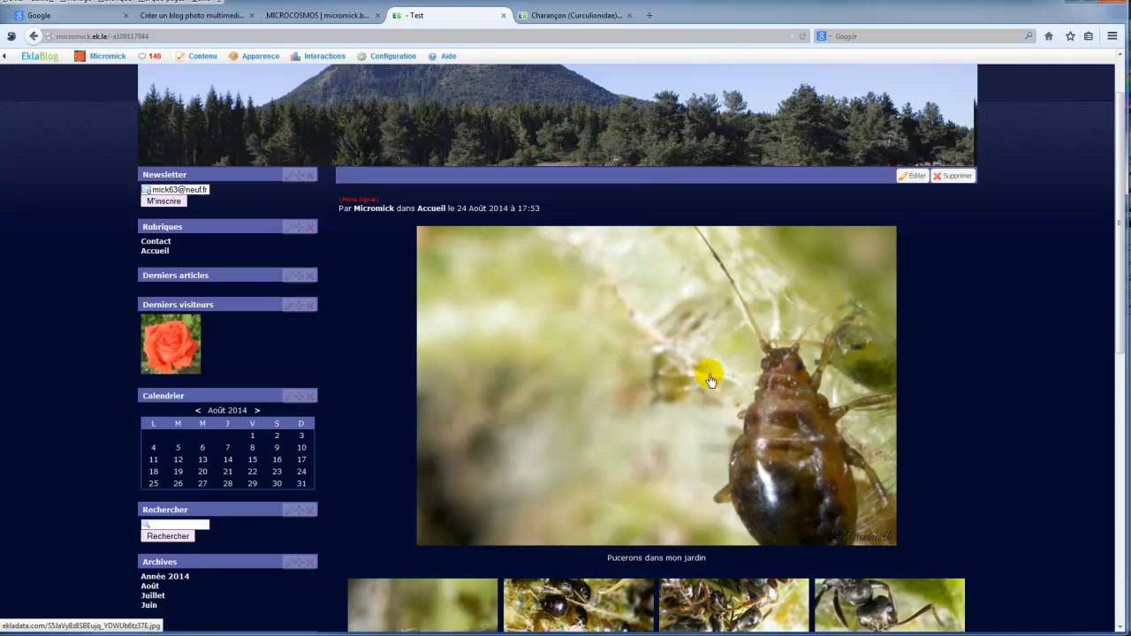
{"action": "scroll", "coordinate": [707, 389], "scroll_direction": "down", "scroll_amount": 3}
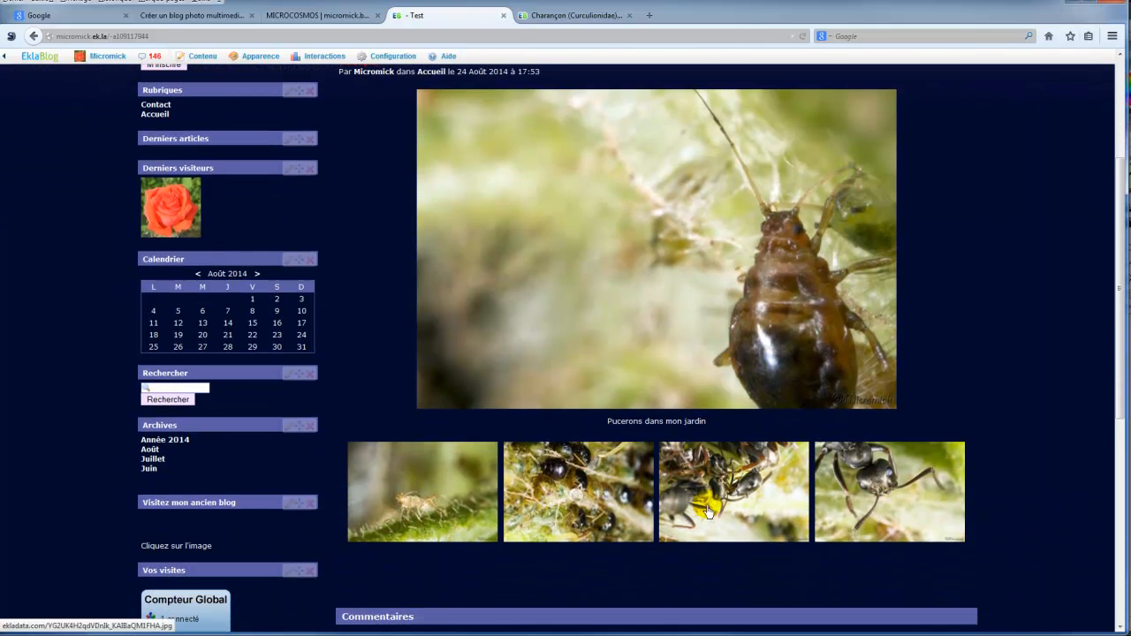
{"action": "left_click", "coordinate": [436, 493]}
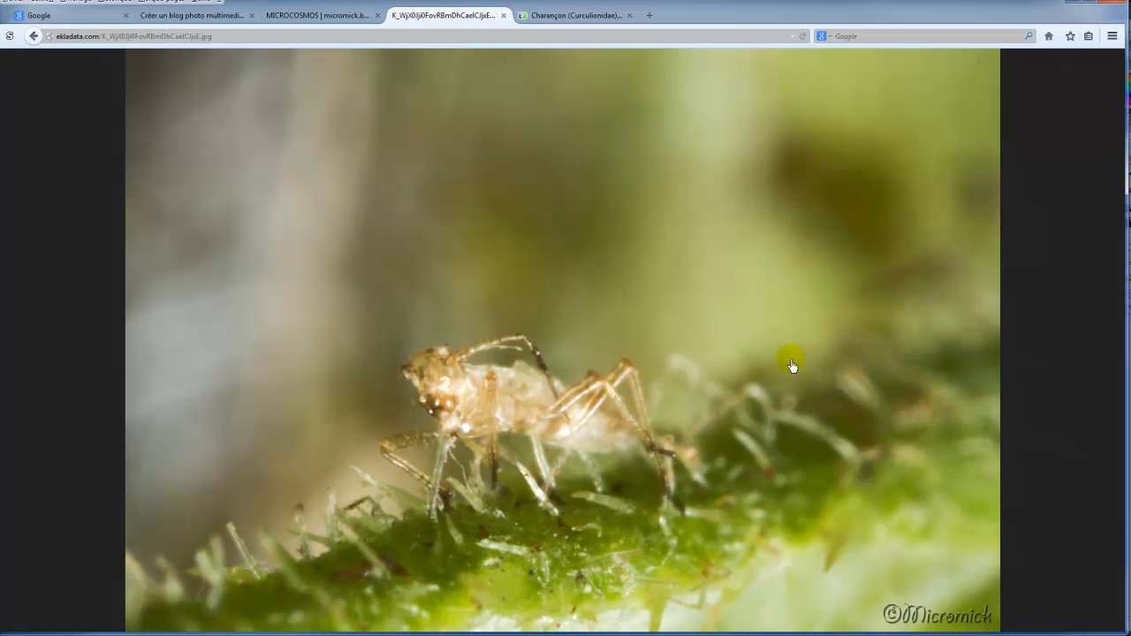
{"action": "left_click", "coordinate": [493, 396]}
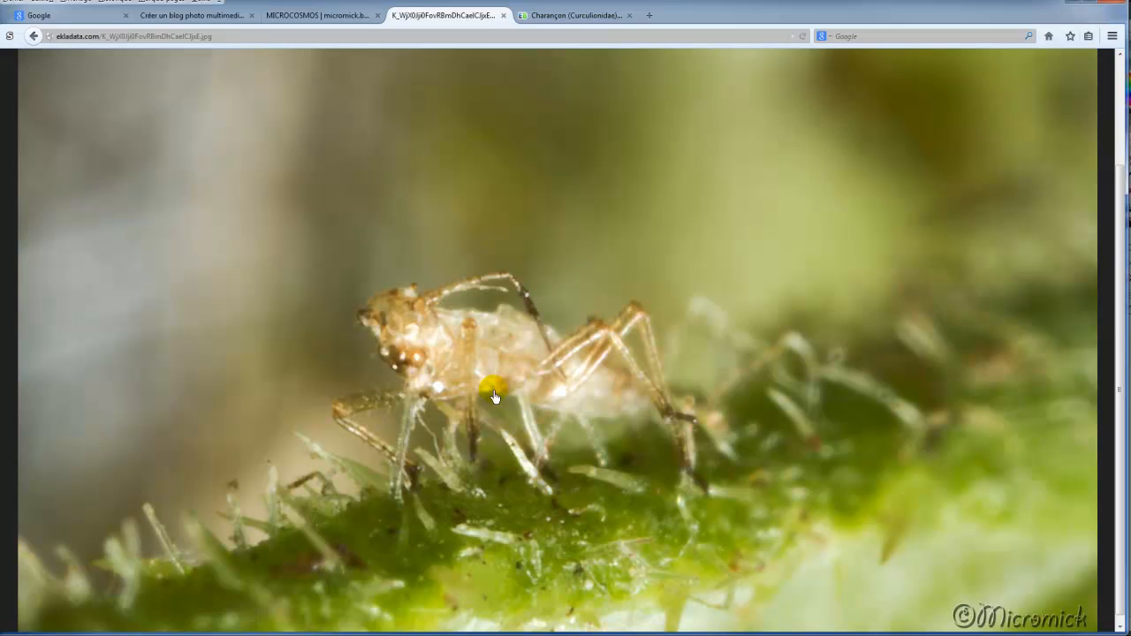
Return to the article page, enable opening images in an overlay box in the blog's advanced configuration, save it and close the window
{"action": "left_click", "coordinate": [499, 395]}
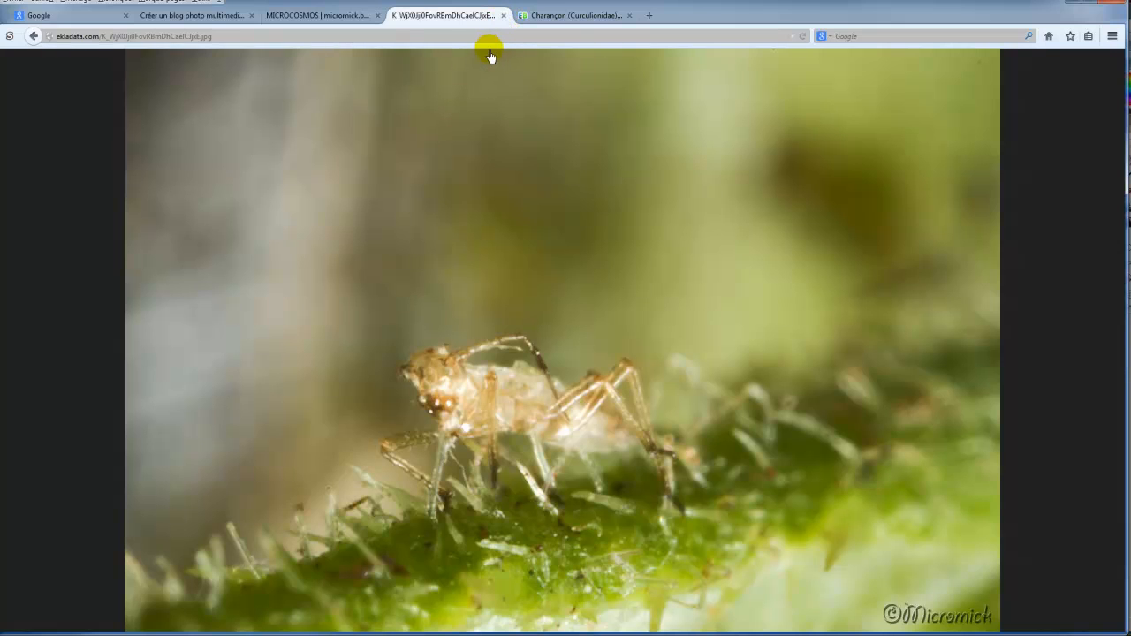
{"action": "left_click", "coordinate": [32, 37]}
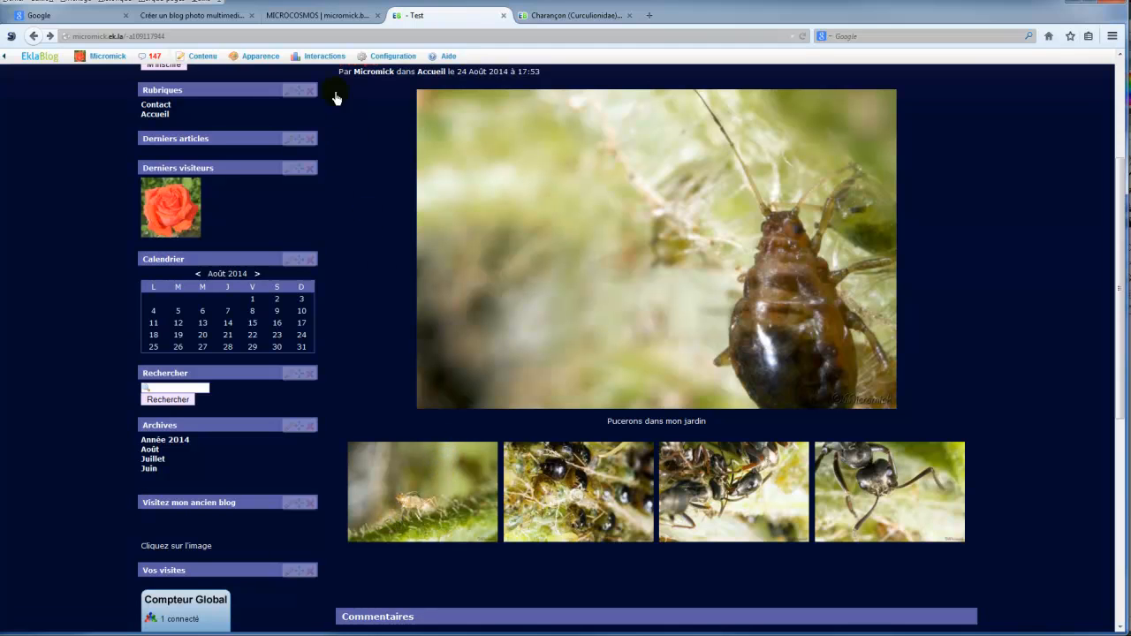
{"action": "mouse_move", "coordinate": [320, 64]}
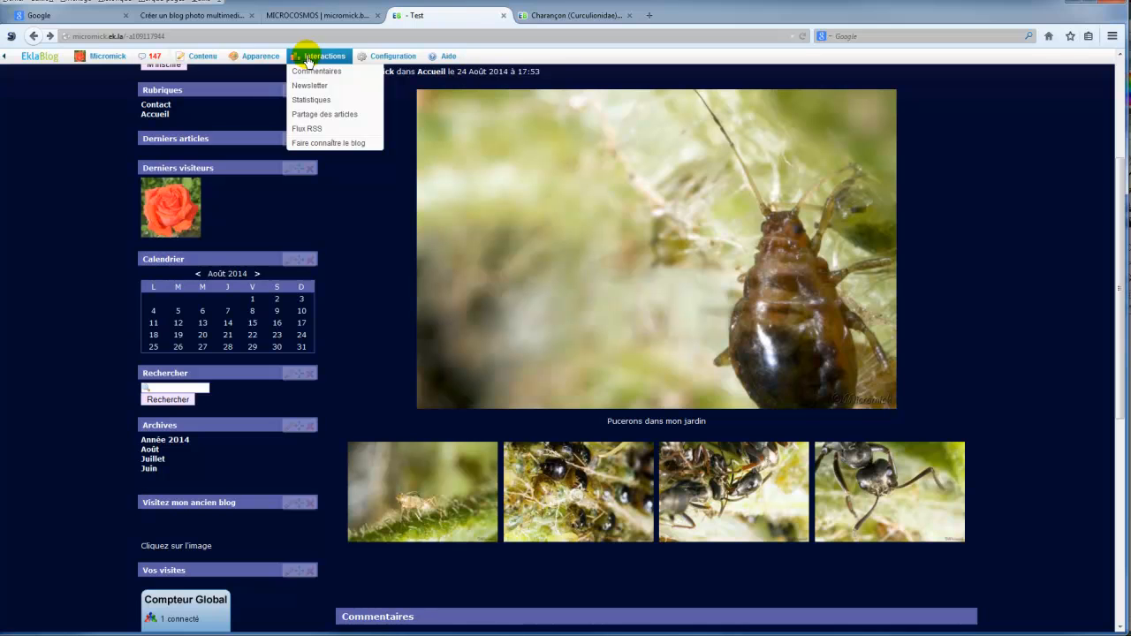
{"action": "mouse_move", "coordinate": [256, 60]}
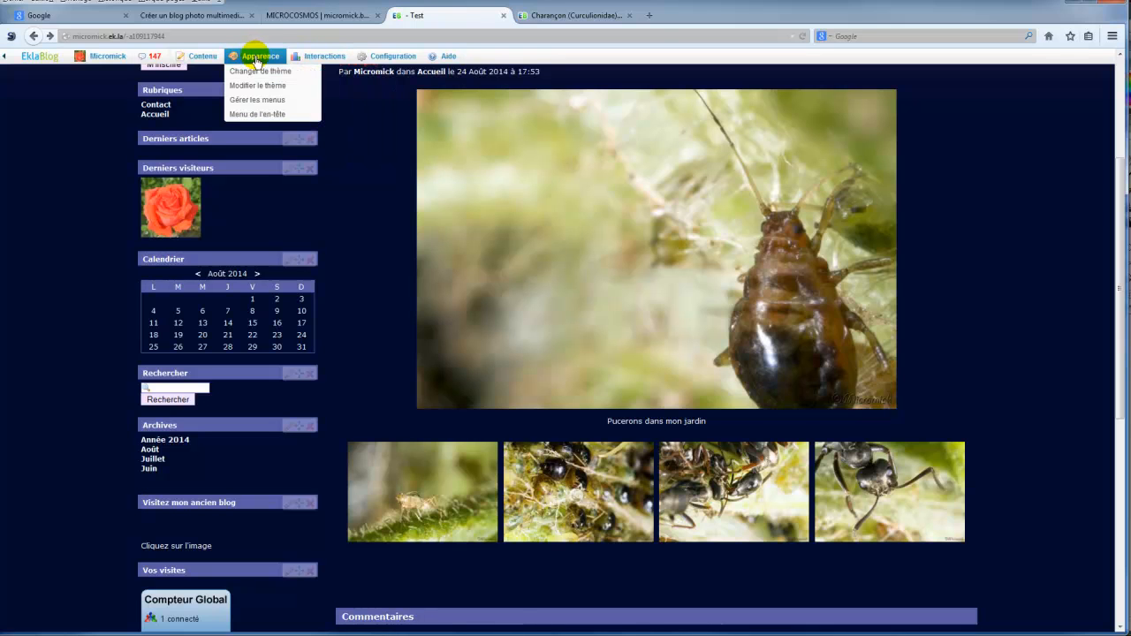
{"action": "mouse_move", "coordinate": [432, 59]}
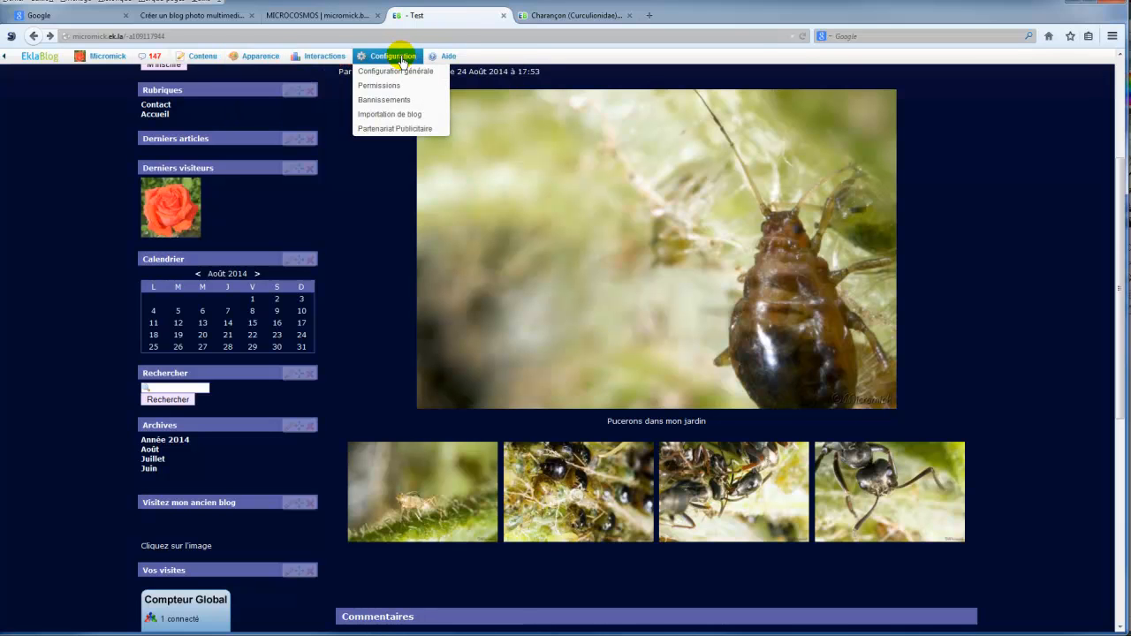
{"action": "left_click", "coordinate": [398, 71]}
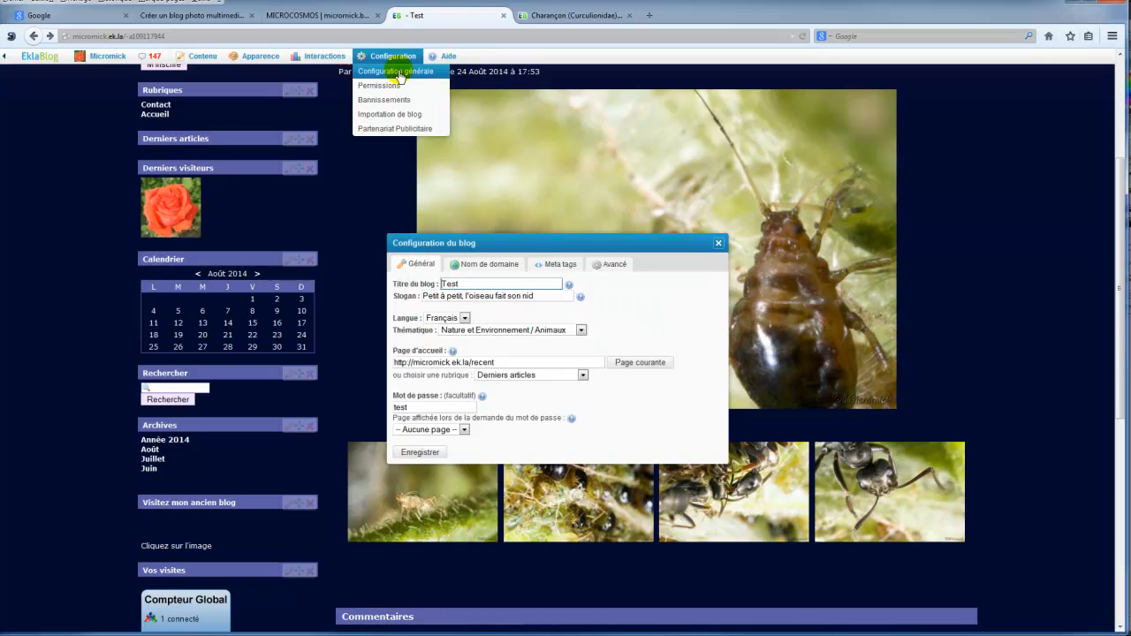
{"action": "left_click", "coordinate": [616, 268]}
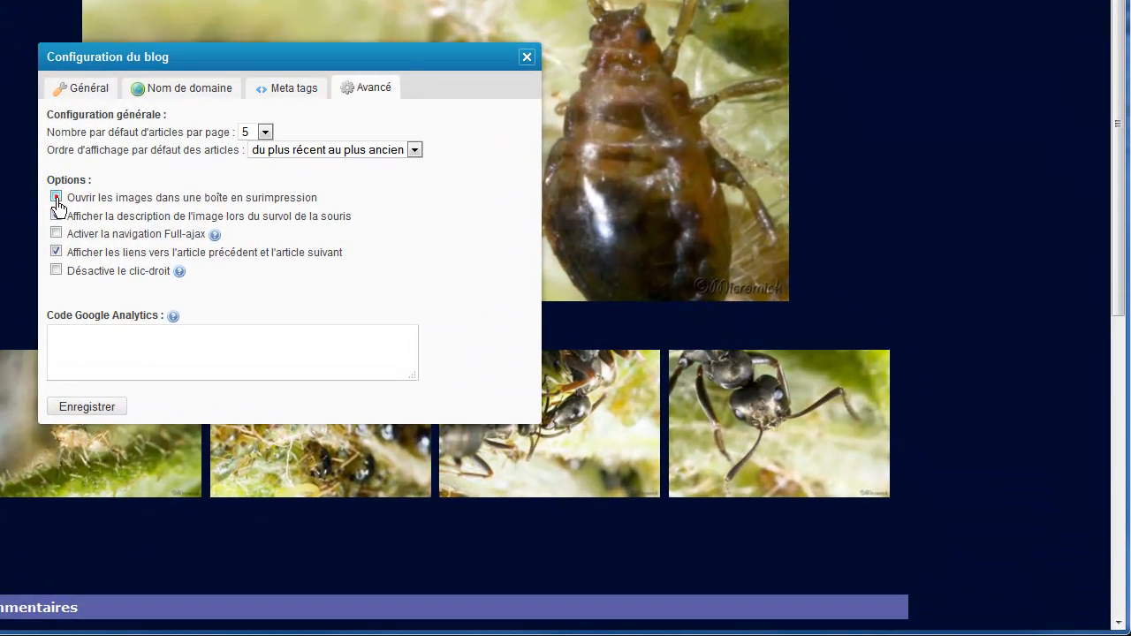
{"action": "left_click", "coordinate": [131, 229]}
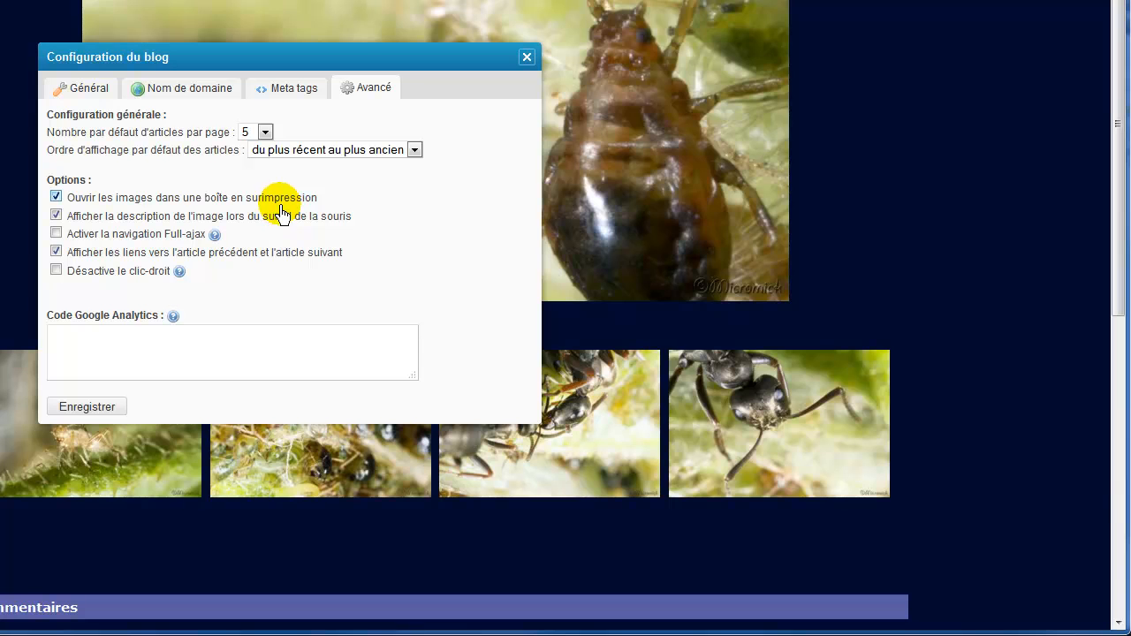
{"action": "left_click", "coordinate": [93, 407]}
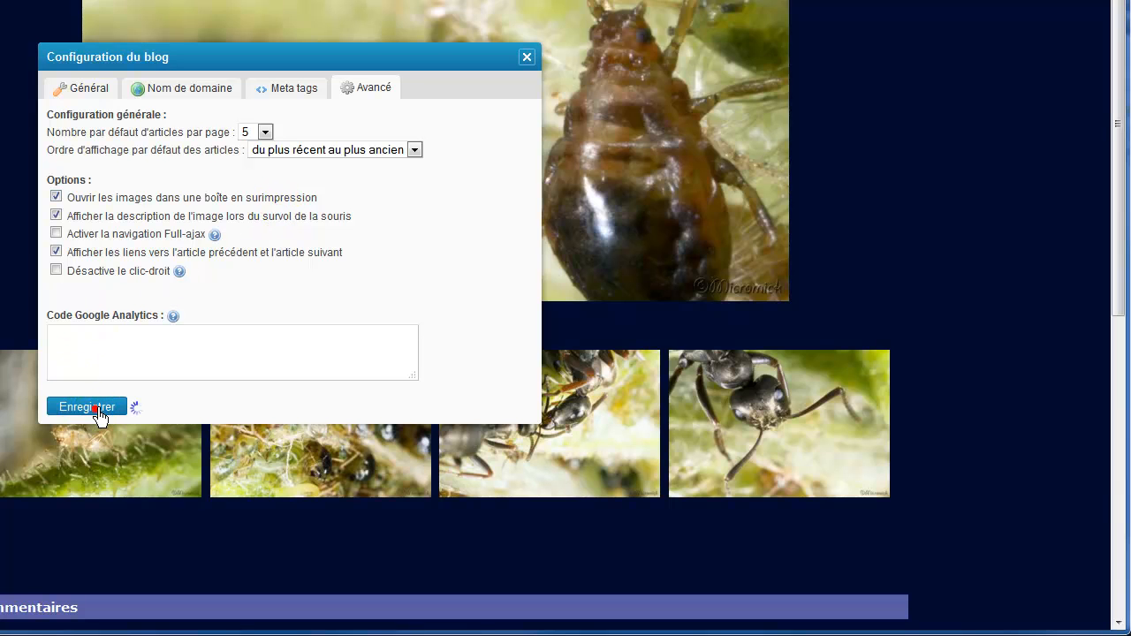
{"action": "left_click", "coordinate": [526, 59]}
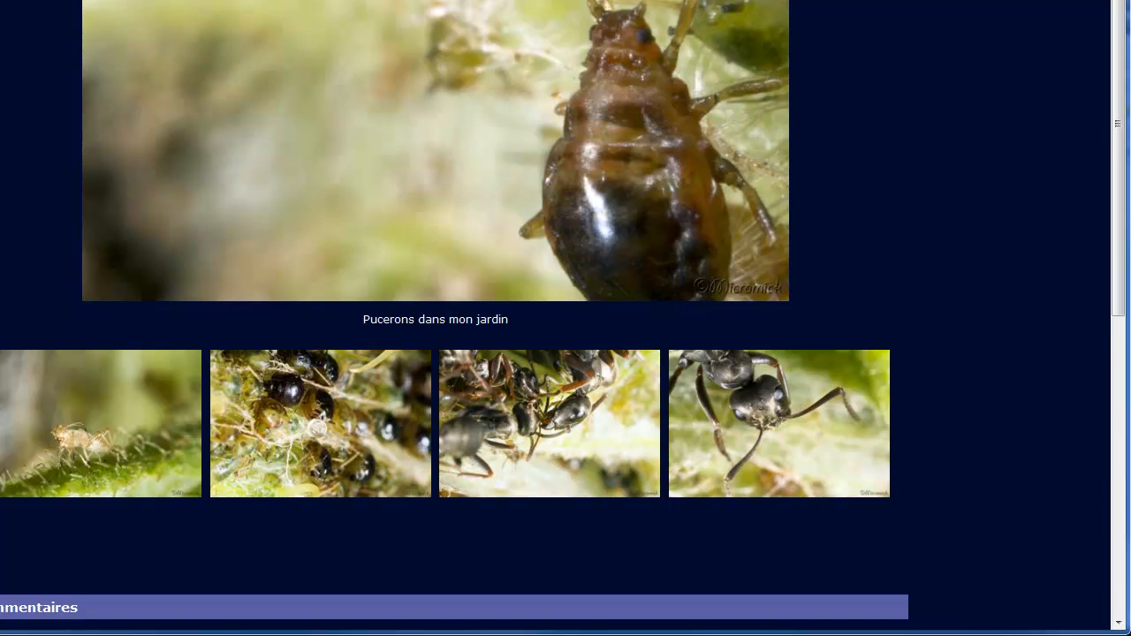
Check the overlay display by opening and closing the first and second table photos on the article page
{"action": "left_click", "coordinate": [90, 429]}
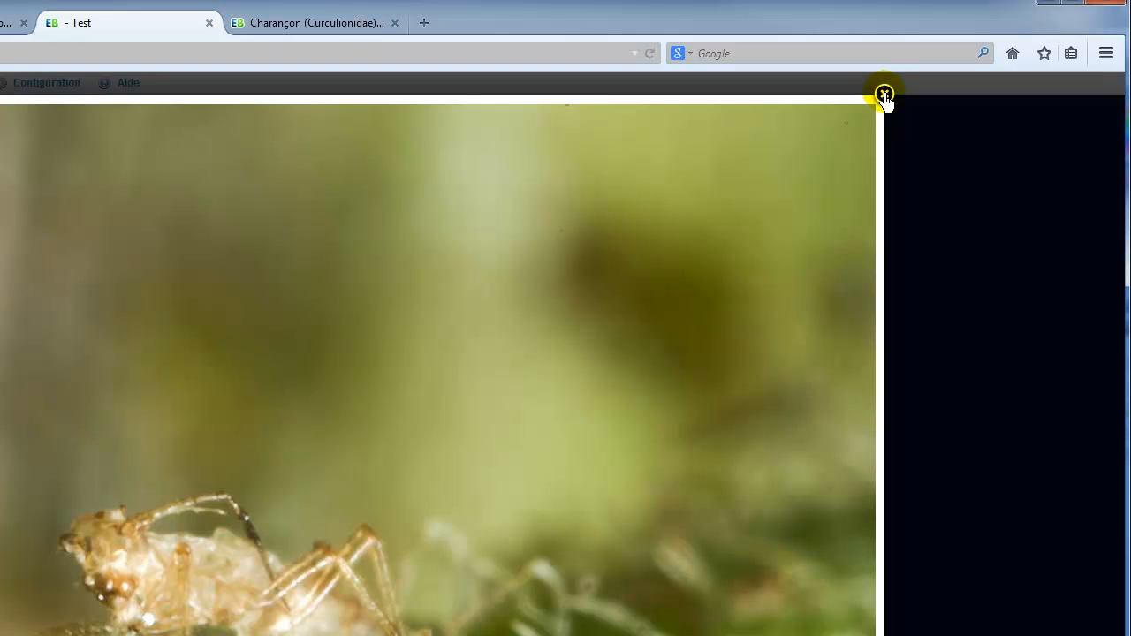
{"action": "left_click", "coordinate": [885, 94]}
{"action": "left_click", "coordinate": [443, 592]}
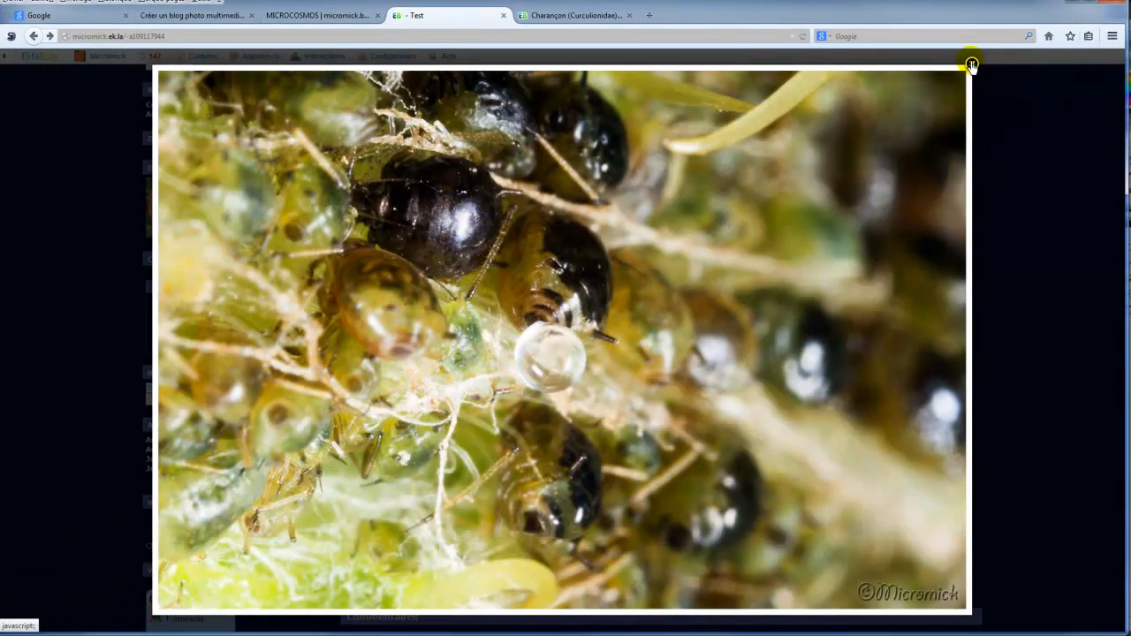
{"action": "left_click", "coordinate": [944, 67]}
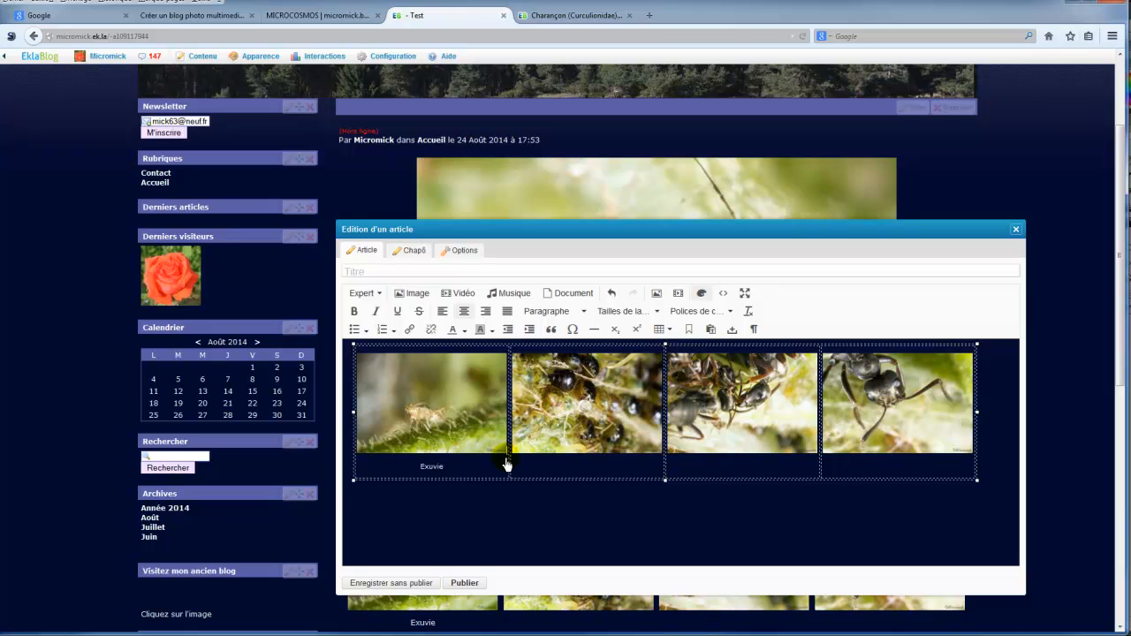
Try a blank line above the Exuvie caption, remove it, and insert a table row after the photo row
{"action": "key", "text": "Return"}
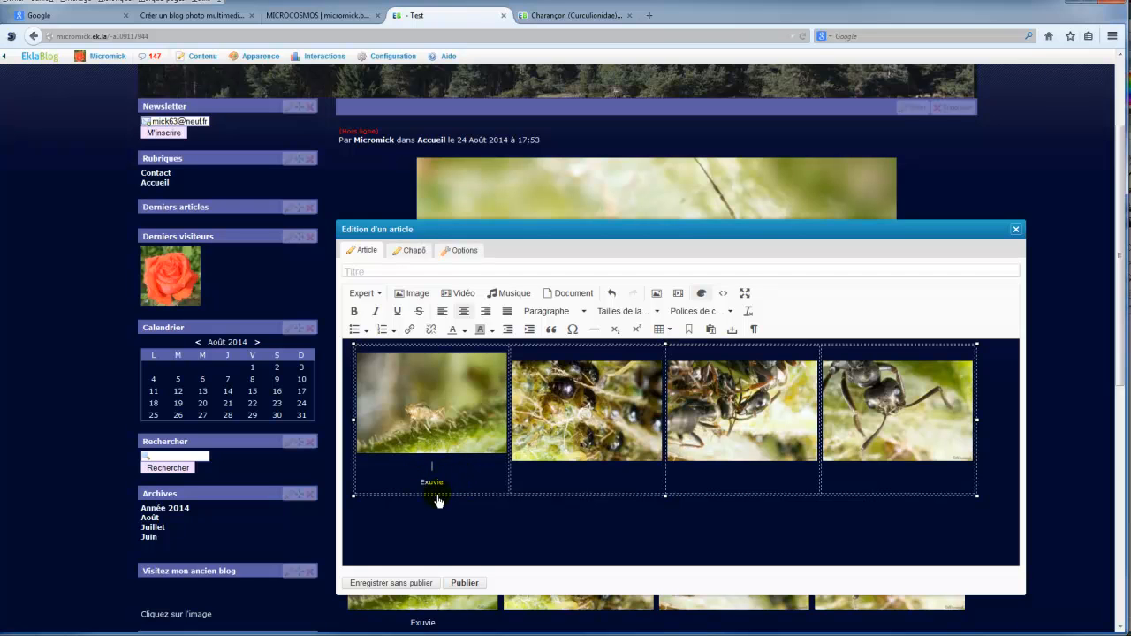
{"action": "key", "text": "BackSpace"}
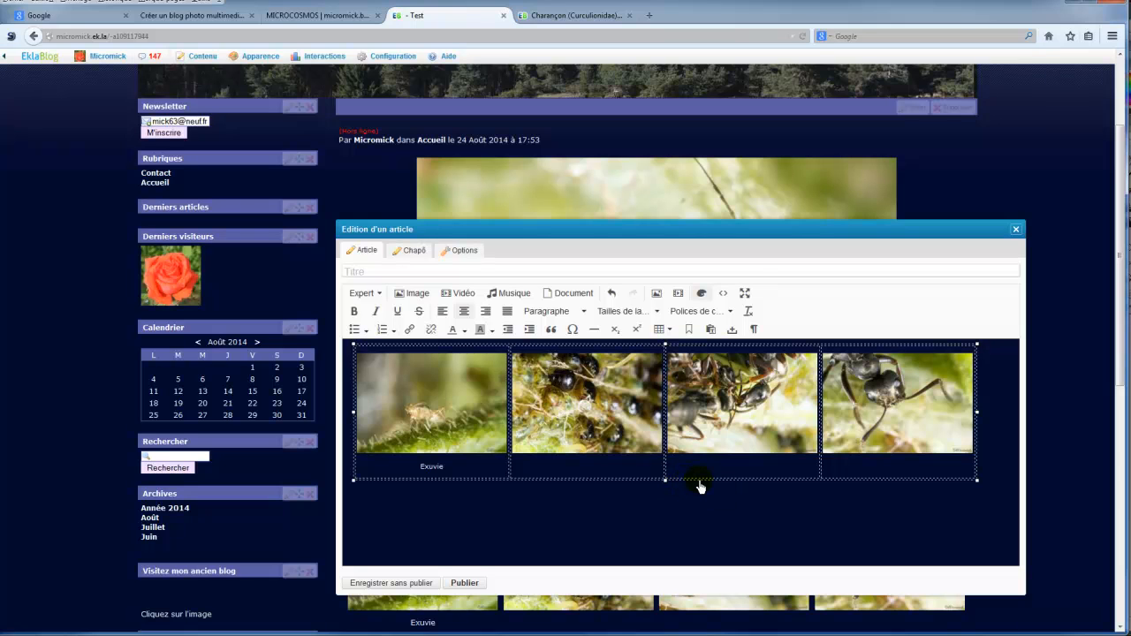
{"action": "left_click", "coordinate": [670, 333]}
{"action": "mouse_move", "coordinate": [683, 359]}
{"action": "mouse_move", "coordinate": [679, 433]}
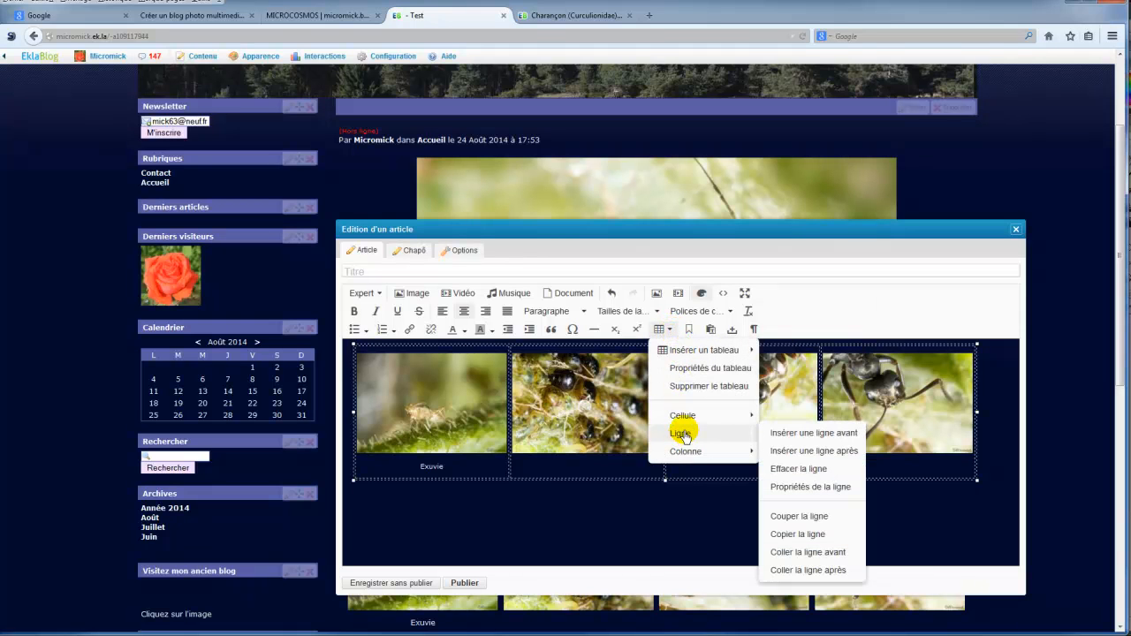
{"action": "left_click", "coordinate": [782, 452]}
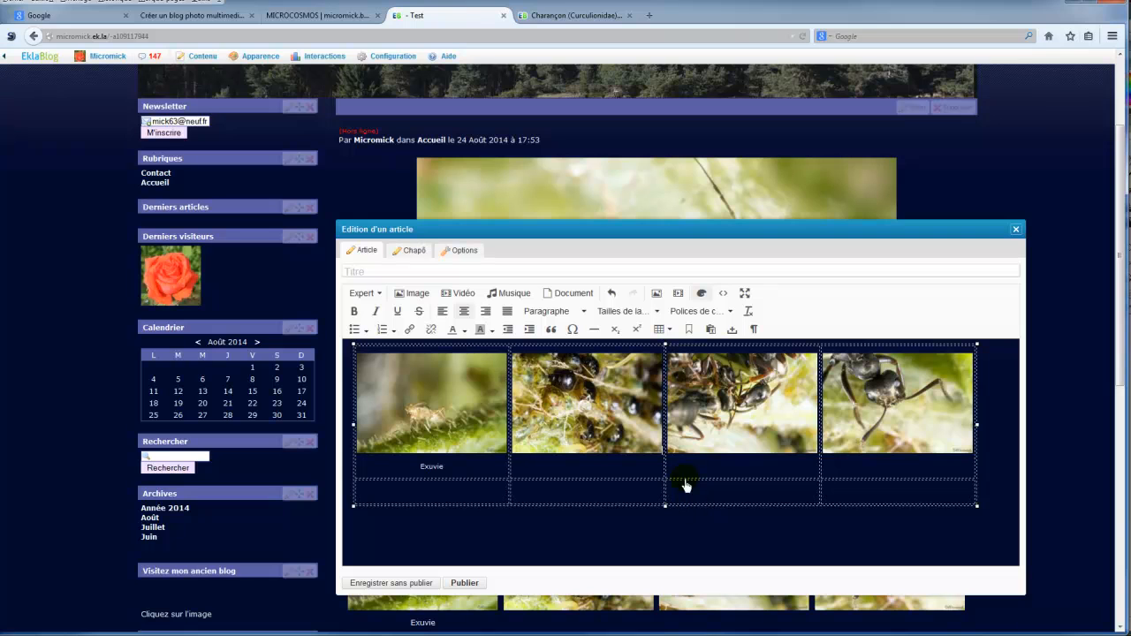
Delete the photo row from the table and undo that deletion
{"action": "left_click", "coordinate": [671, 330]}
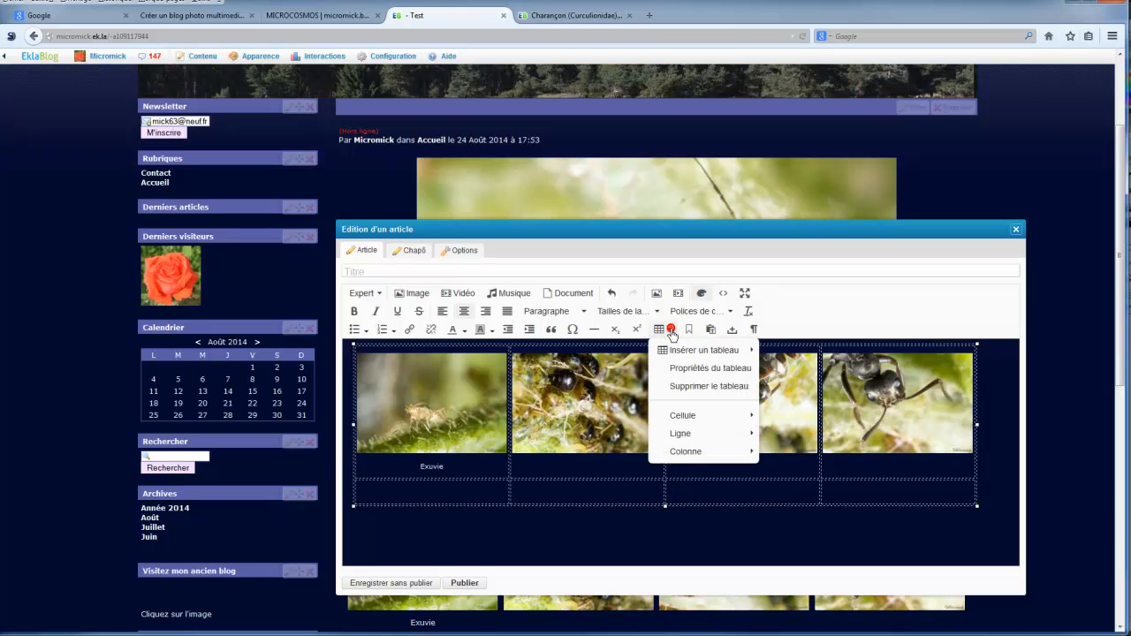
{"action": "mouse_move", "coordinate": [682, 434]}
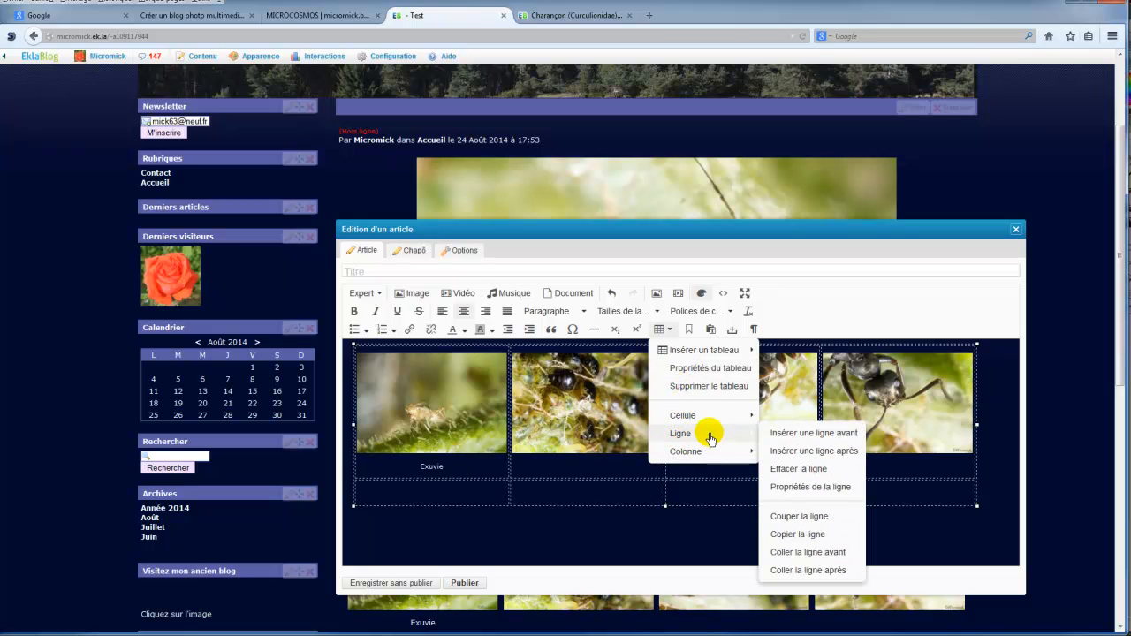
{"action": "left_click", "coordinate": [777, 471]}
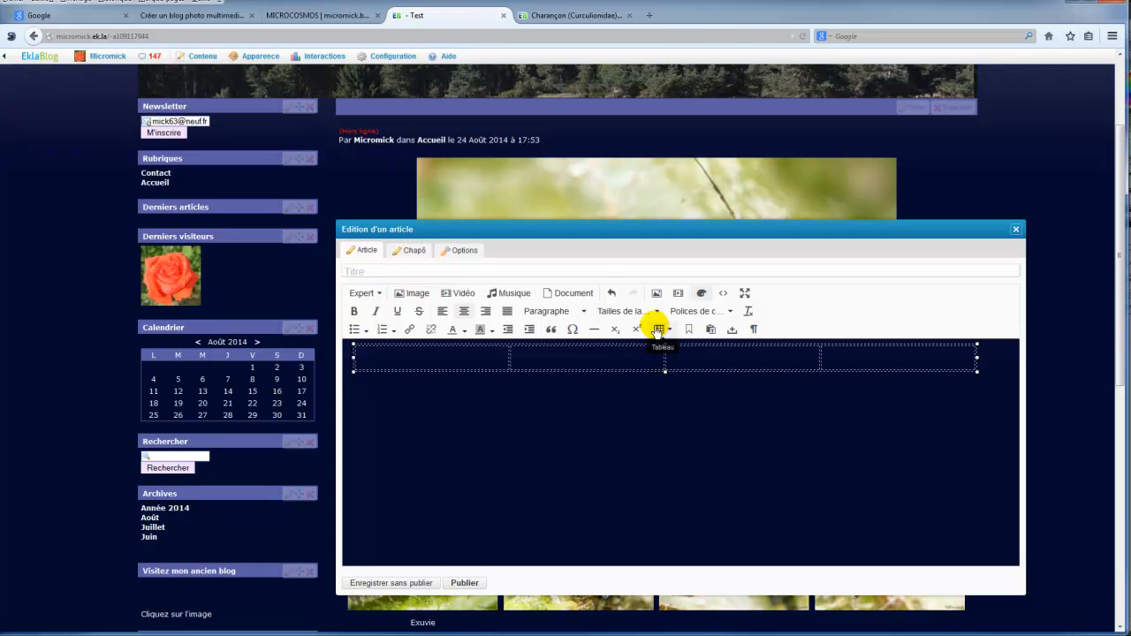
{"action": "left_click", "coordinate": [611, 297]}
Delete the empty row below the photos from the table
{"action": "left_click", "coordinate": [706, 502]}
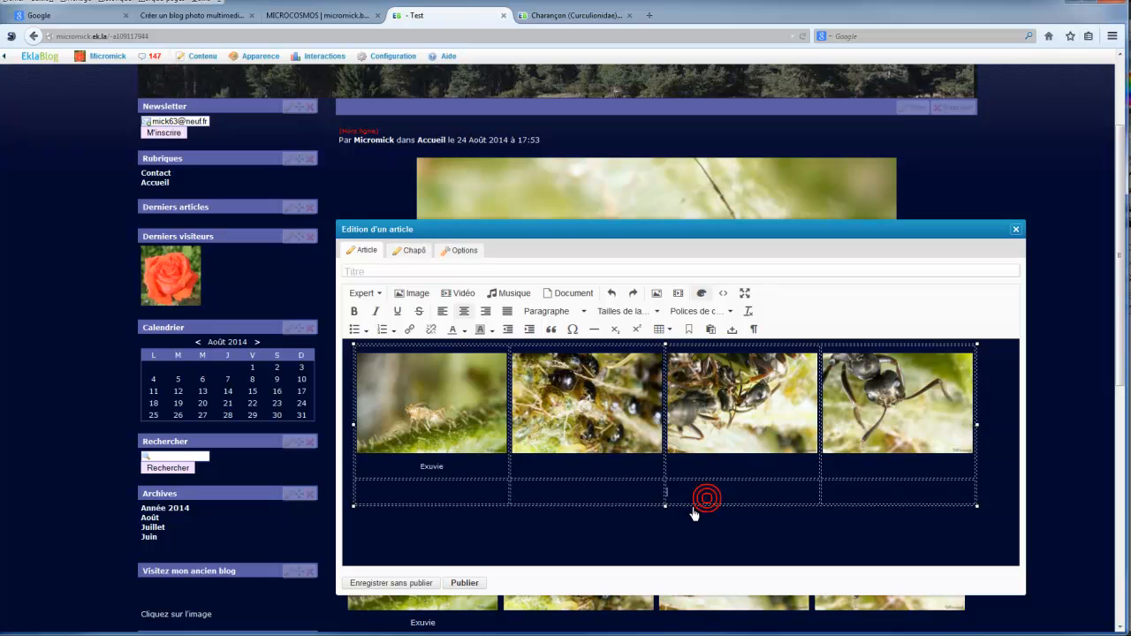
{"action": "left_click", "coordinate": [669, 331]}
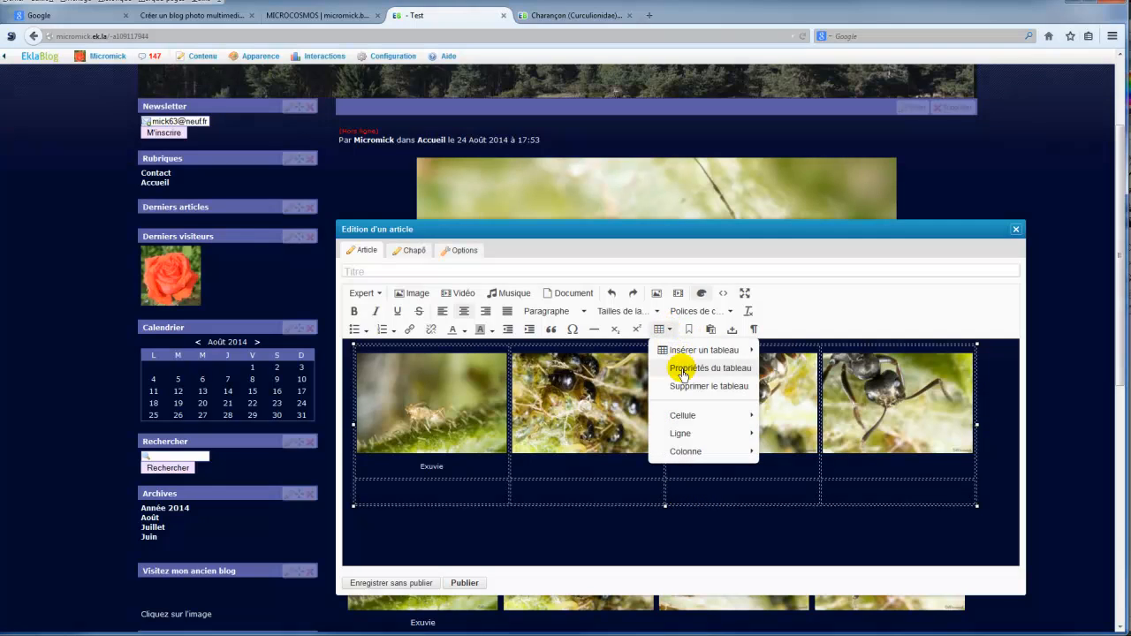
{"action": "mouse_move", "coordinate": [682, 435]}
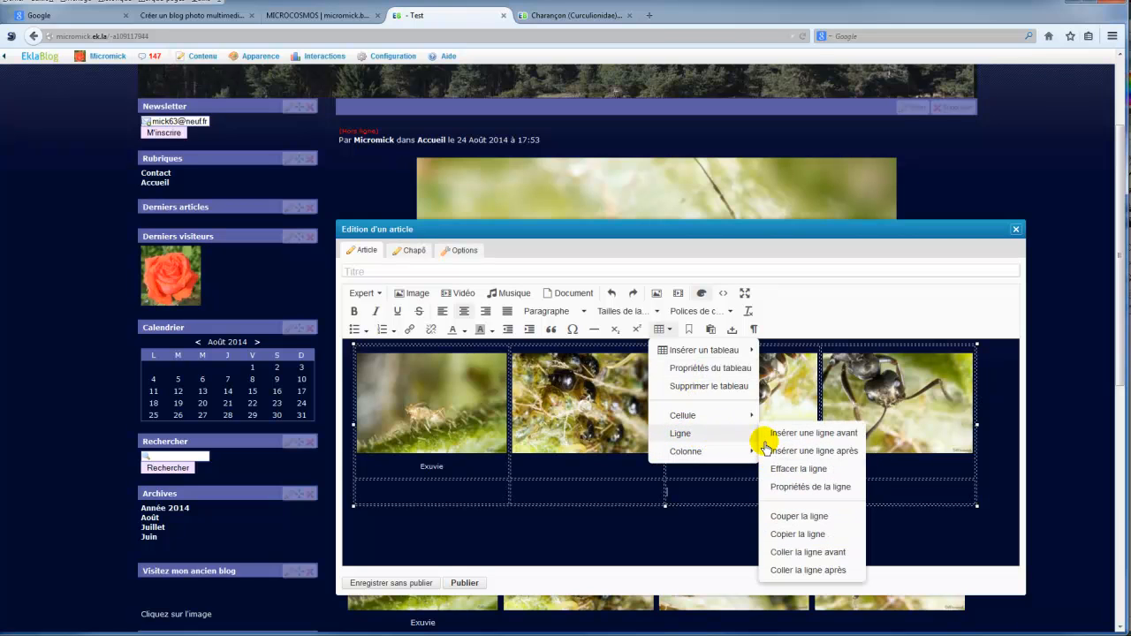
{"action": "left_click", "coordinate": [774, 469]}
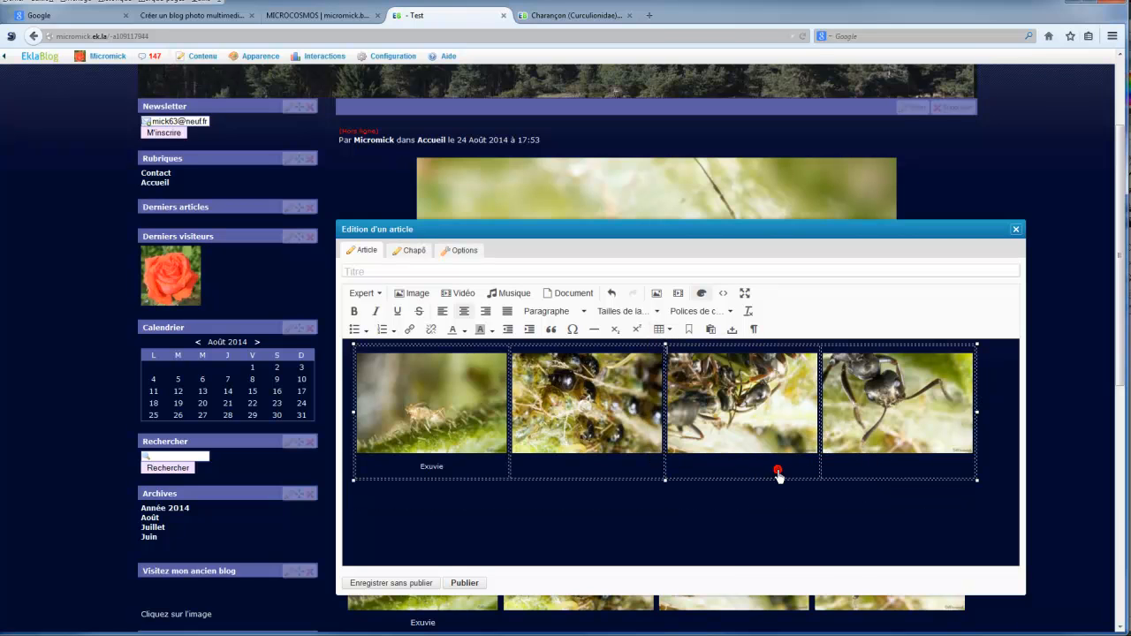
Add the line "Pucerons sur une tige de chardon" below the photo table and centre it
{"action": "left_click", "coordinate": [657, 509]}
{"action": "left_click", "coordinate": [372, 512]}
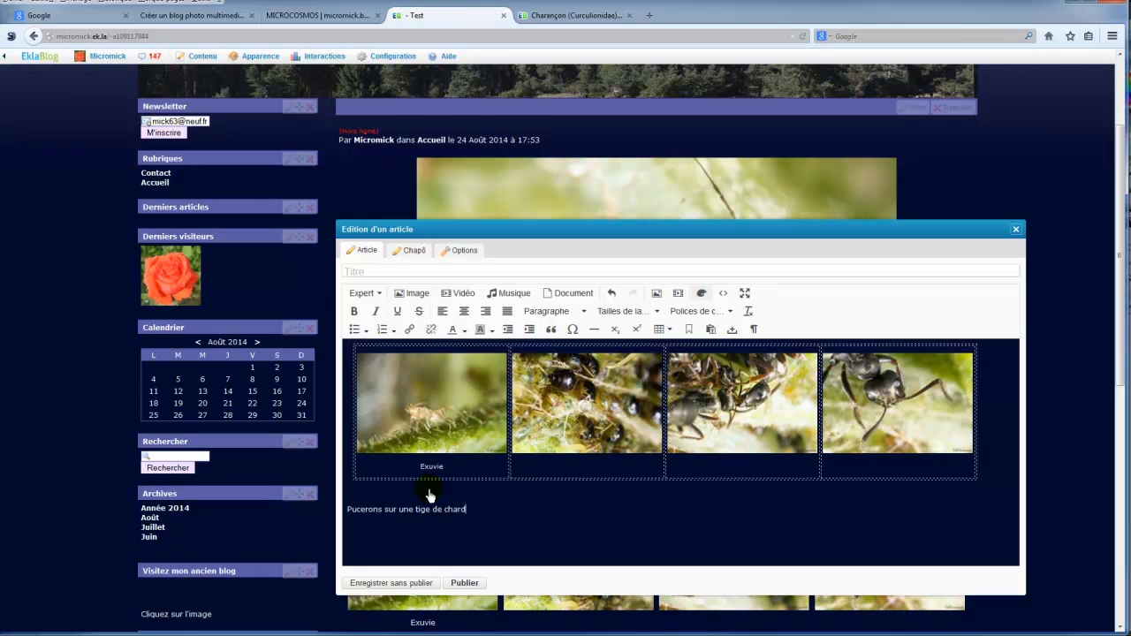
{"action": "left_click", "coordinate": [499, 510]}
{"action": "left_click_drag", "start_coordinate": [483, 513], "coordinate": [316, 505]}
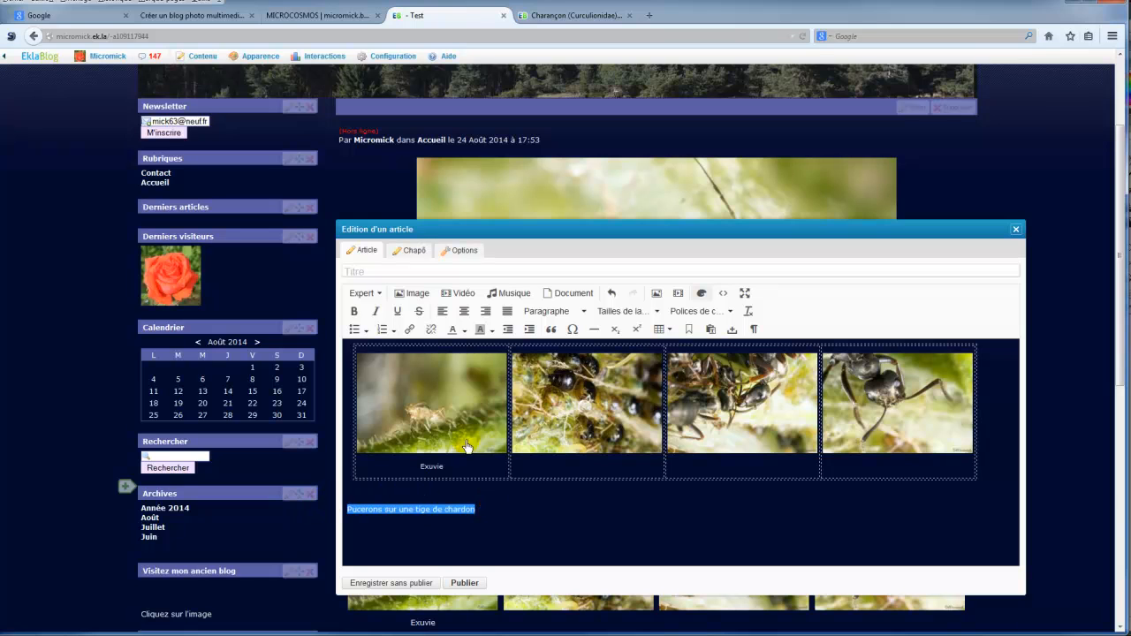
{"action": "left_click", "coordinate": [464, 311]}
{"action": "left_click", "coordinate": [482, 332]}
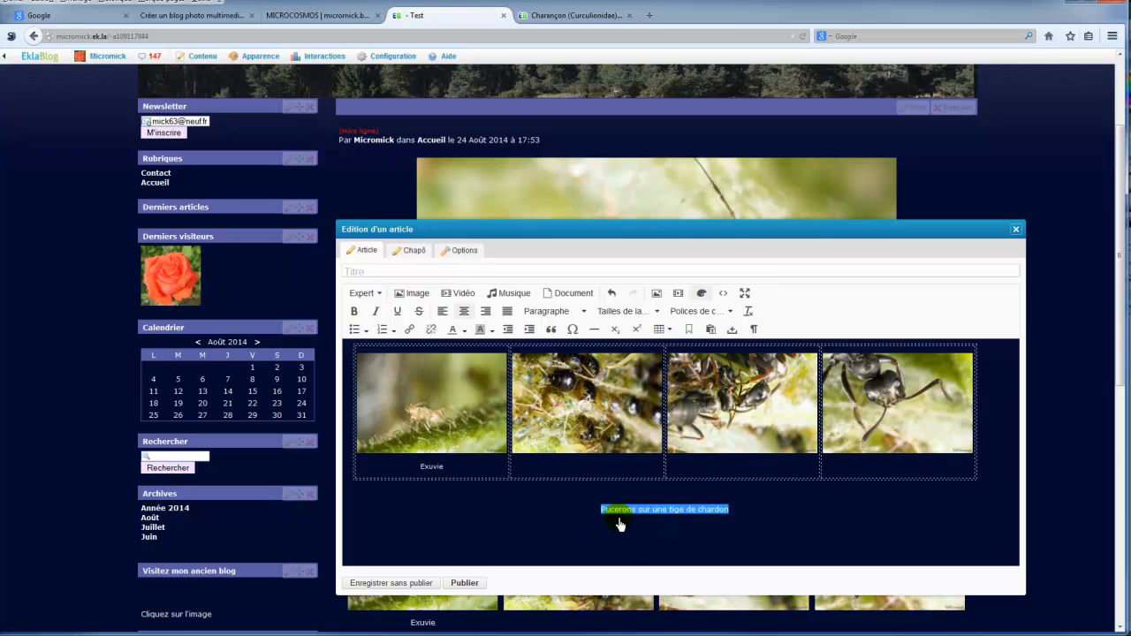
{"action": "left_click", "coordinate": [679, 530]}
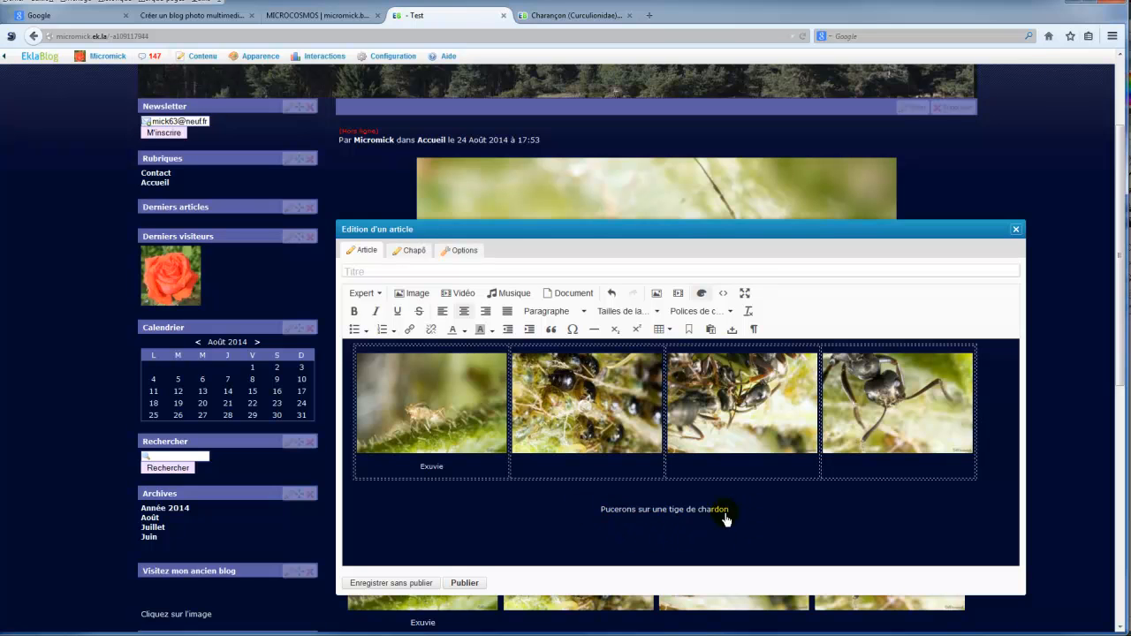
Format the line below the table in Book Antiqua, 36pt and italic, and save the article without publishing
{"action": "left_click_drag", "start_coordinate": [733, 513], "coordinate": [588, 503]}
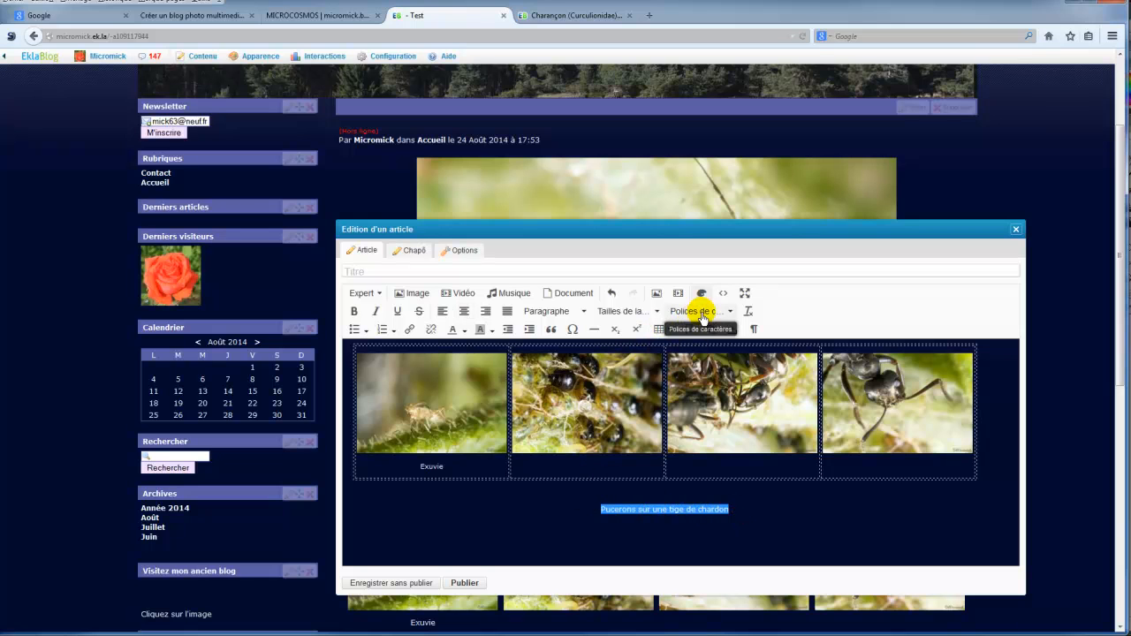
{"action": "left_click", "coordinate": [733, 313]}
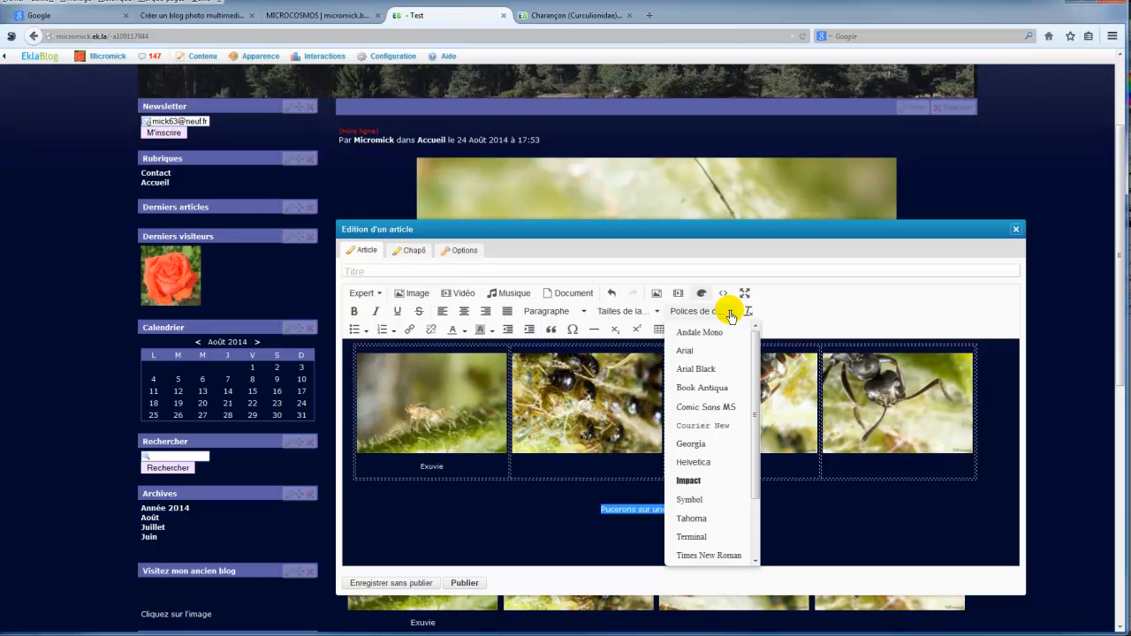
{"action": "left_click", "coordinate": [703, 388]}
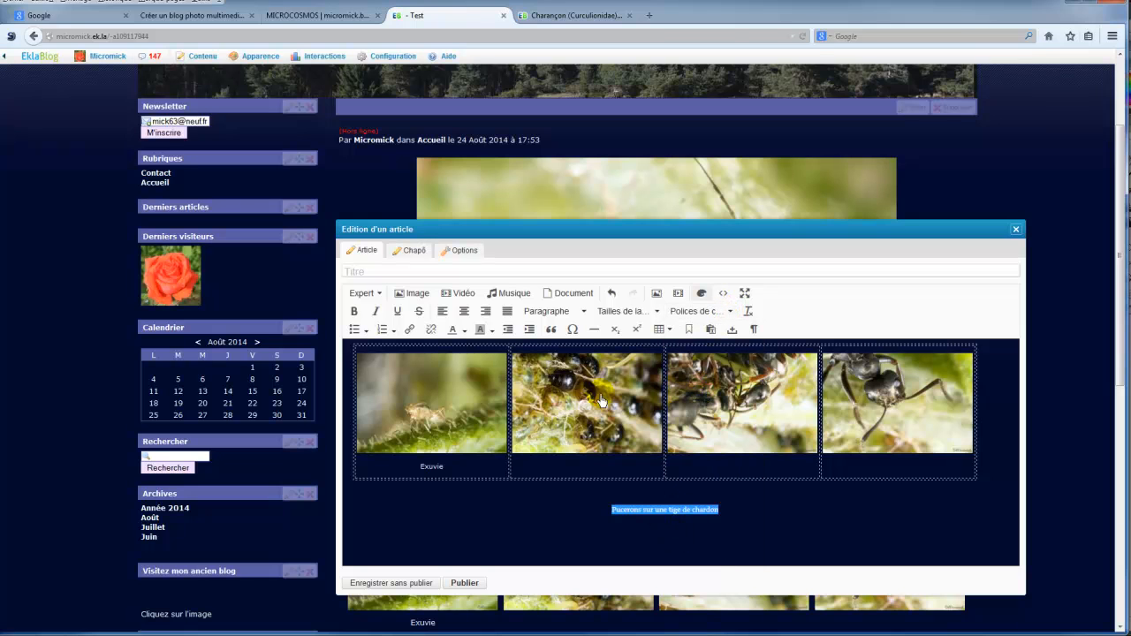
{"action": "left_click", "coordinate": [656, 314]}
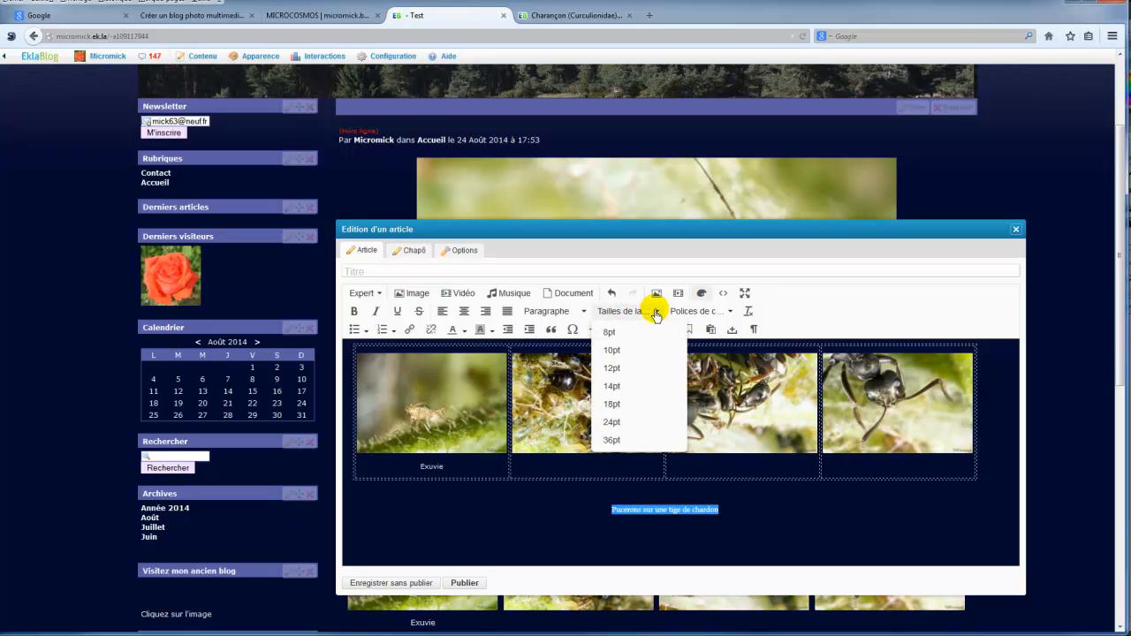
{"action": "left_click", "coordinate": [610, 440]}
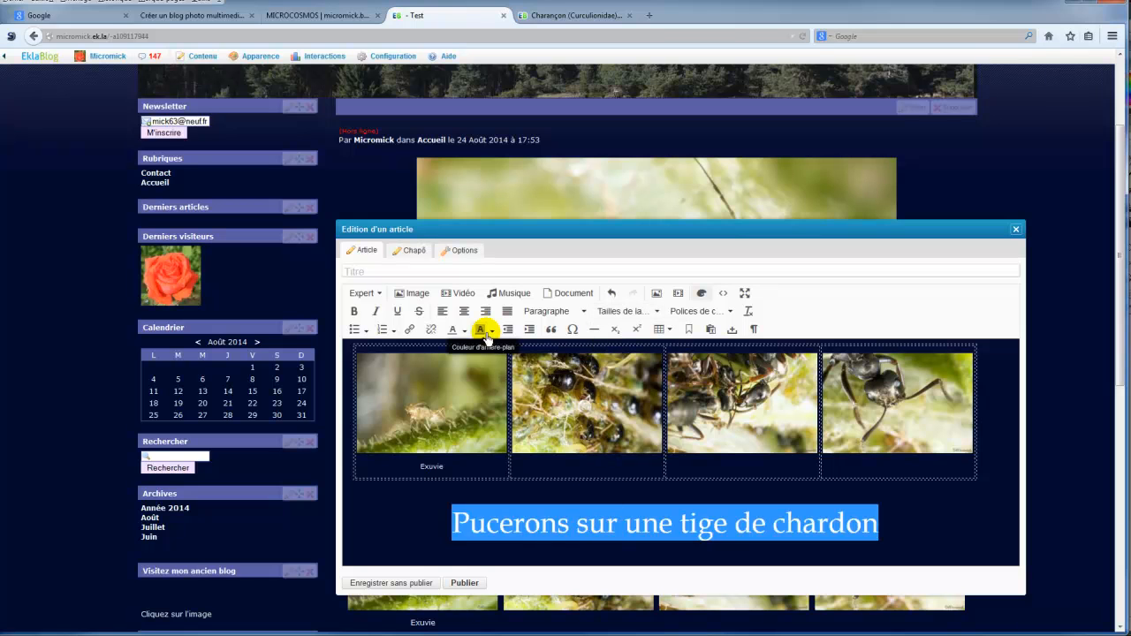
{"action": "left_click", "coordinate": [373, 312]}
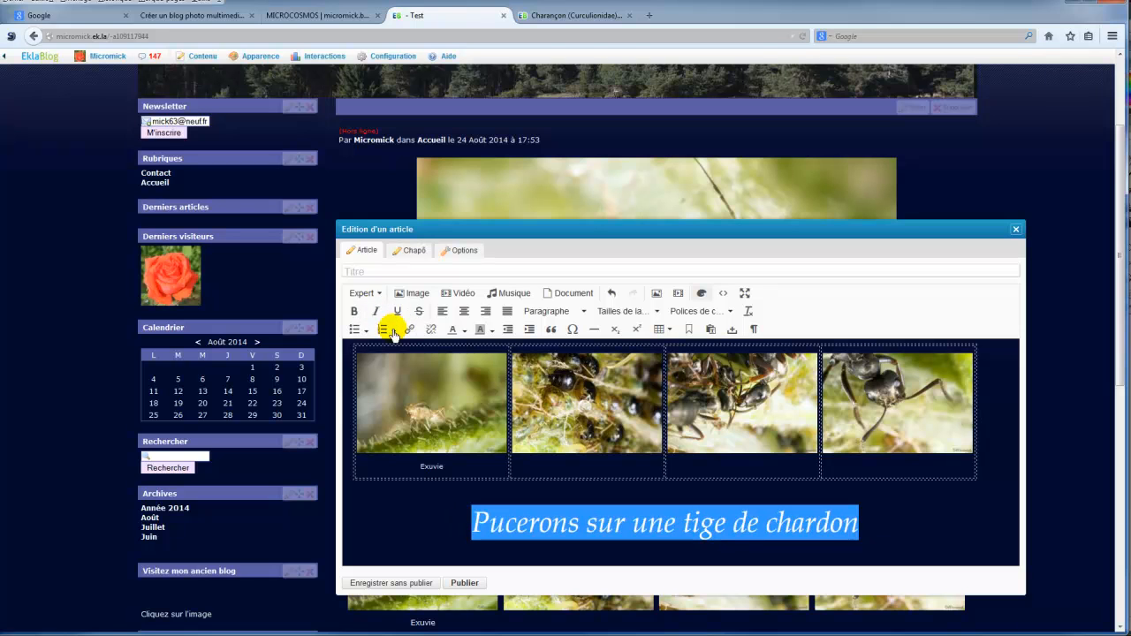
{"action": "left_click", "coordinate": [422, 585]}
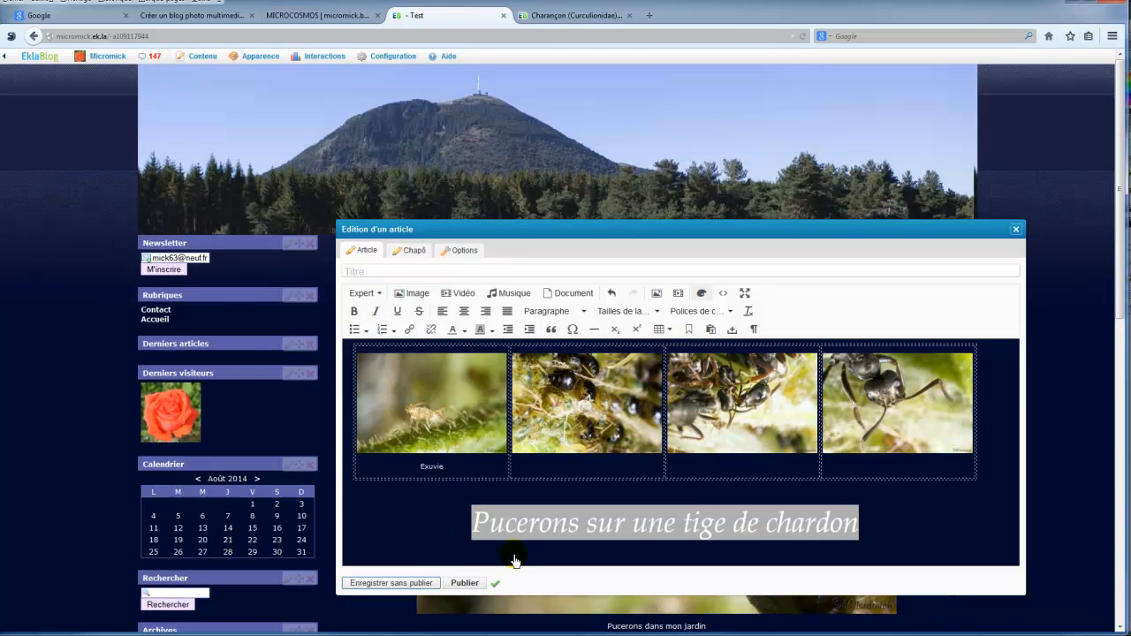
Move the article editor away from the page content to check the saved photo table and italic line, and close the editor
{"action": "scroll", "coordinate": [516, 562], "scroll_direction": "down", "scroll_amount": 4}
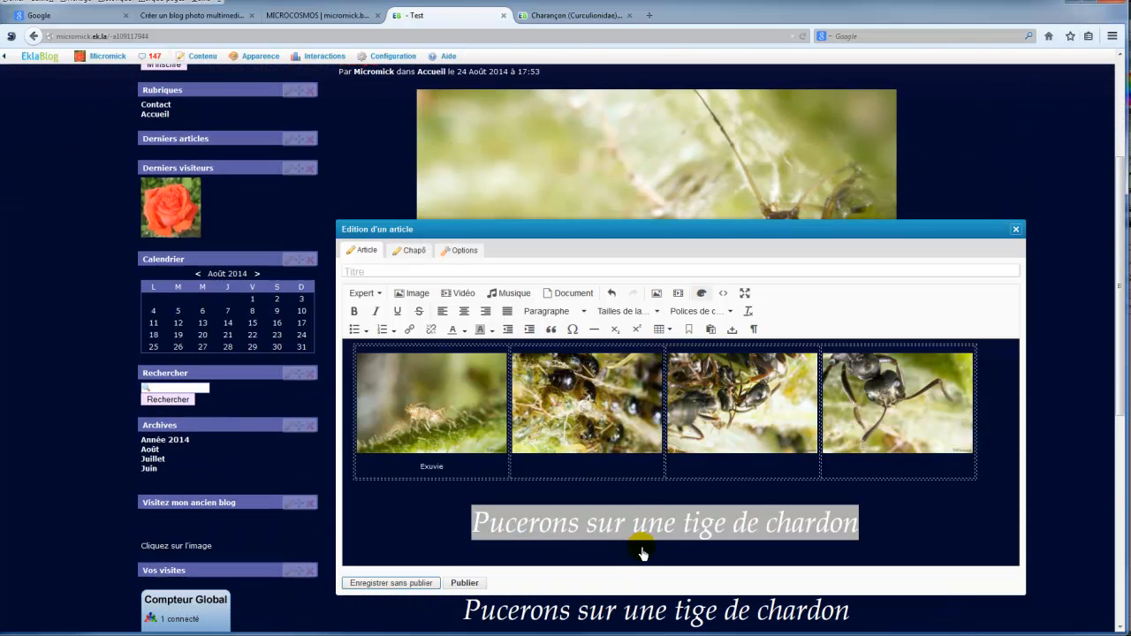
{"action": "left_click_drag", "start_coordinate": [708, 228], "coordinate": [605, 76]}
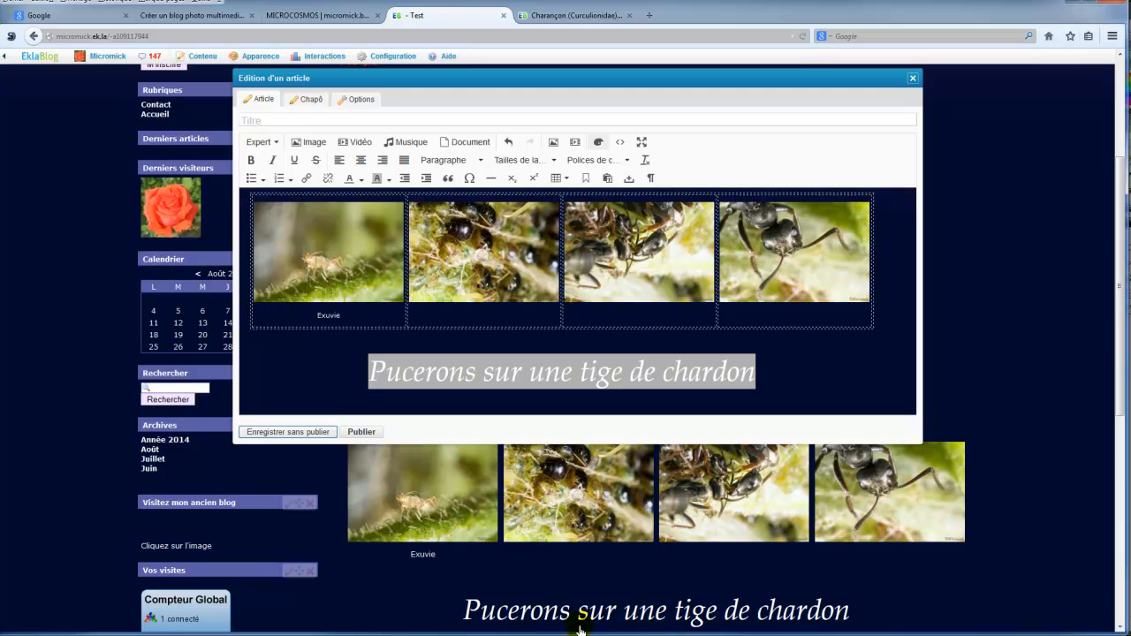
{"action": "left_click", "coordinate": [913, 78]}
{"action": "scroll", "coordinate": [981, 389], "scroll_direction": "down", "scroll_amount": 1}
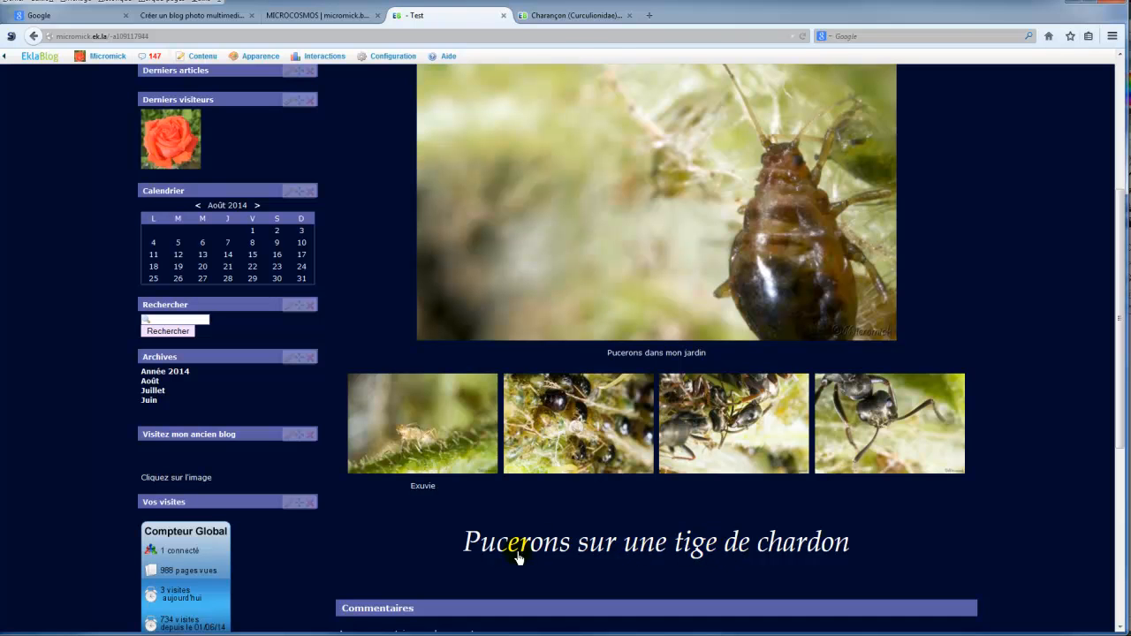
Examine the layout of photos and captions in the Charançon (Curculionidae) article on the other blog, down to its last photo
{"action": "left_click", "coordinate": [572, 15]}
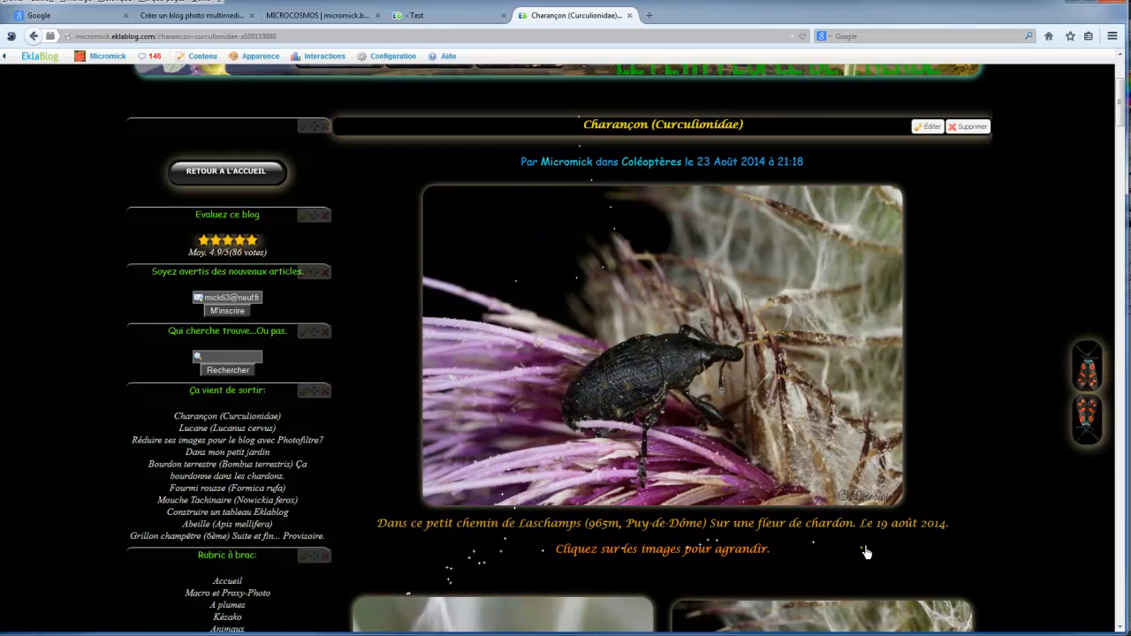
{"action": "scroll", "coordinate": [866, 553], "scroll_direction": "down", "scroll_amount": 4}
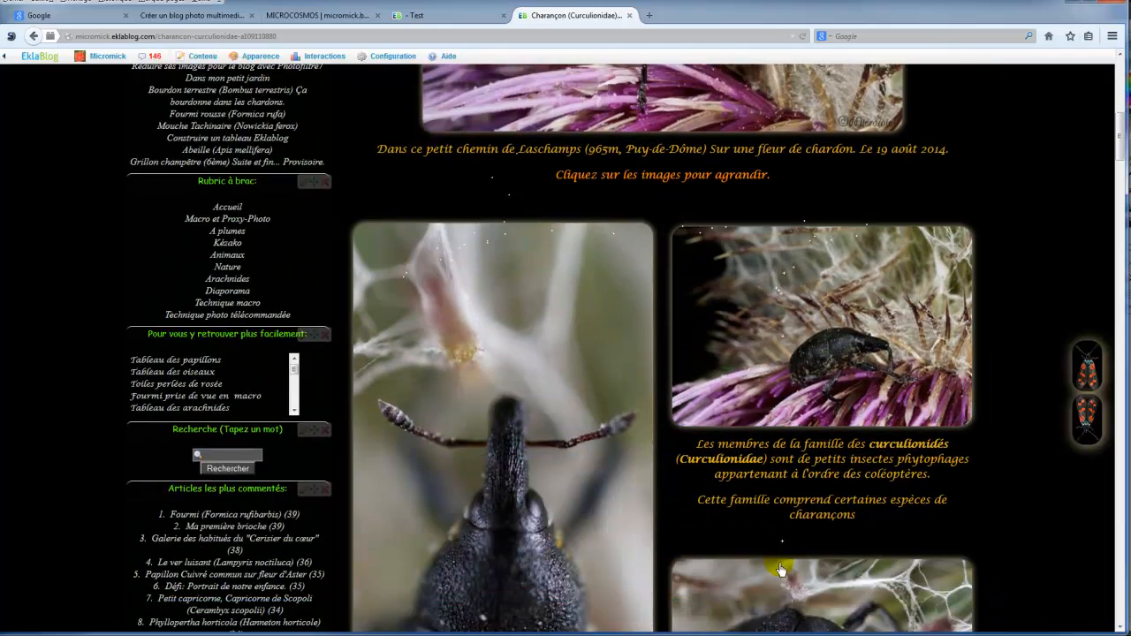
{"action": "scroll", "coordinate": [782, 570], "scroll_direction": "down", "scroll_amount": 5}
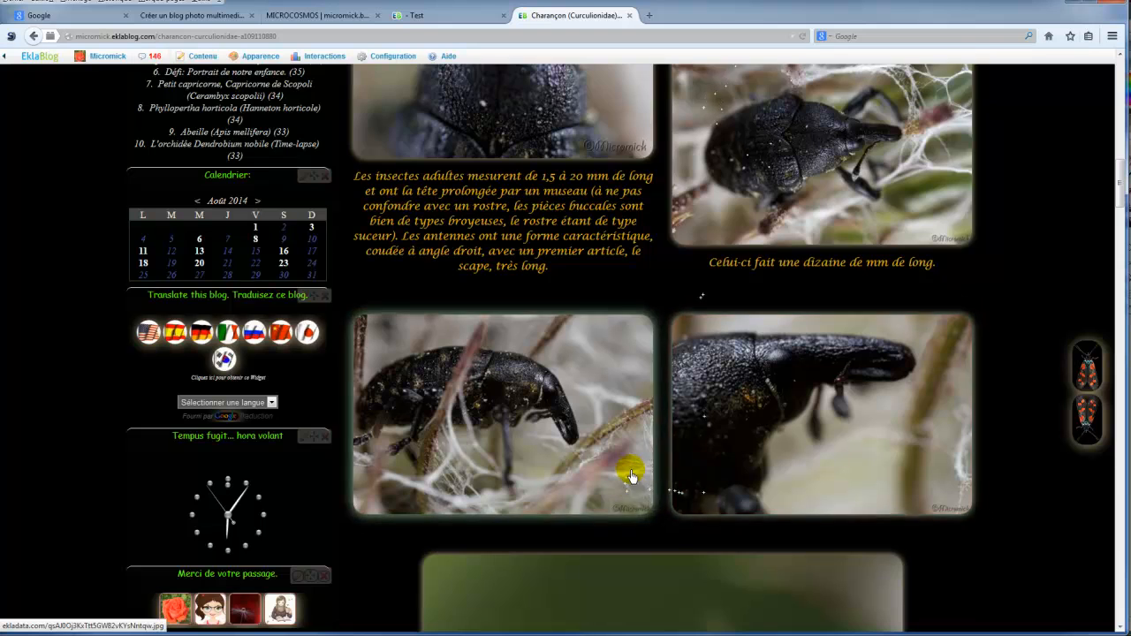
{"action": "scroll", "coordinate": [631, 475], "scroll_direction": "down", "scroll_amount": 5}
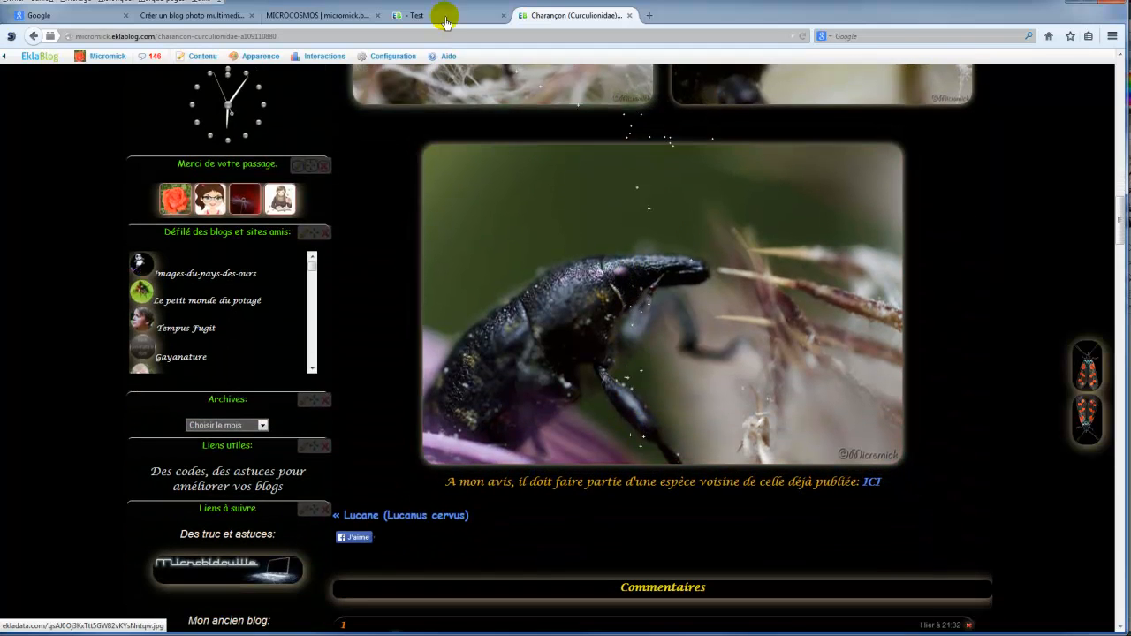
Return to the Test article and reload its page
{"action": "left_click", "coordinate": [442, 16]}
{"action": "mouse_move", "coordinate": [442, 50]}
{"action": "left_click", "coordinate": [469, 83]}
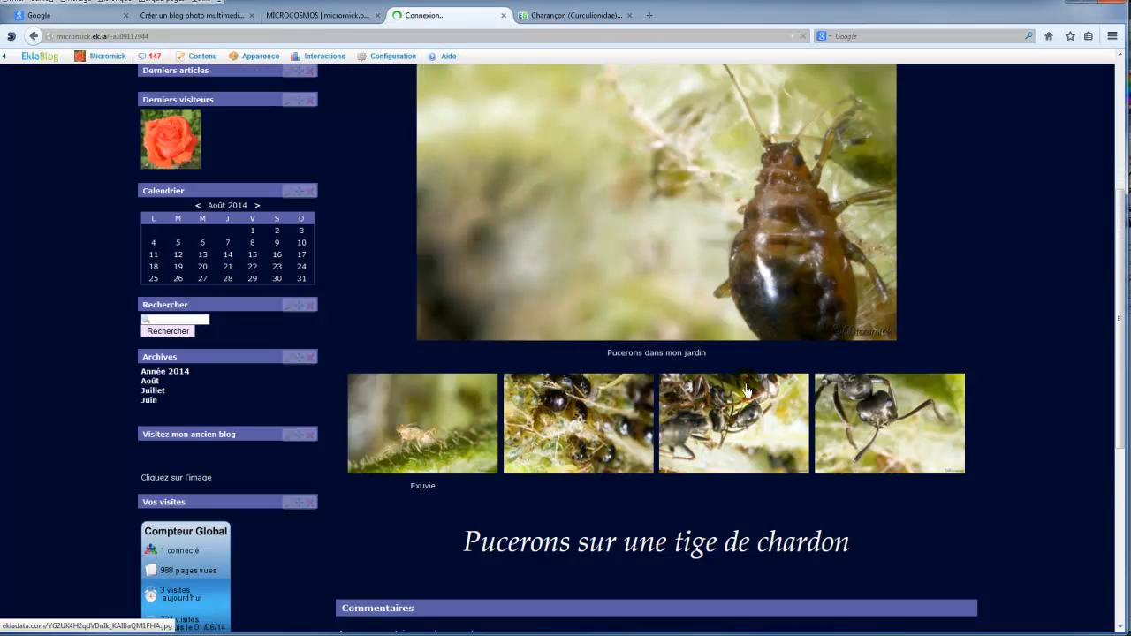